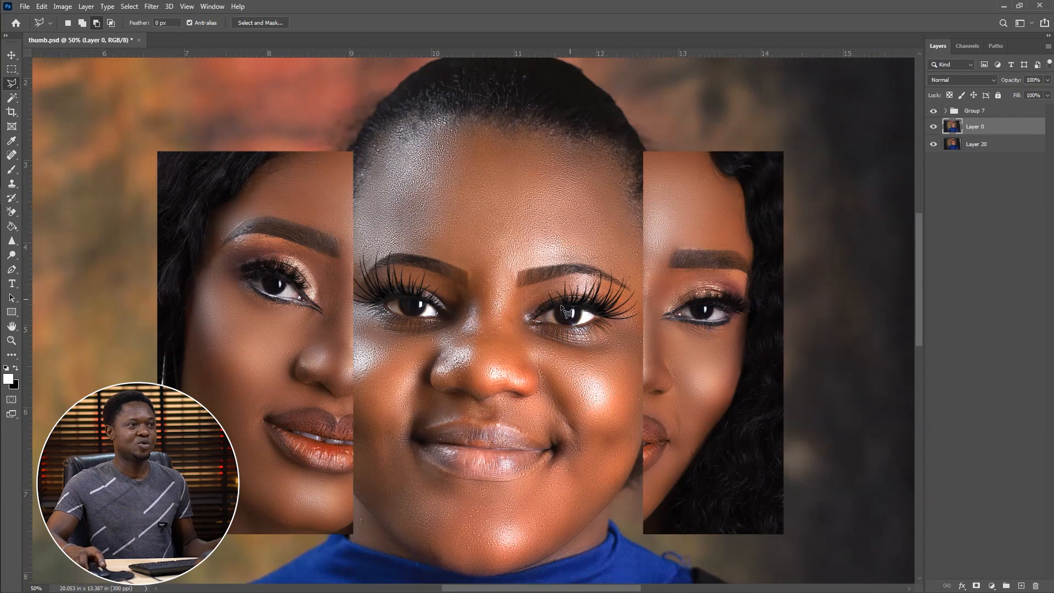
Step: Outline the eyebrow on the image's right side with a Polygonal Lasso selection on Layer 0
{"action": "key", "text": "ctrl+plus"}
{"action": "key", "text": "ctrl+plus"}
{"action": "left_click_drag", "start_coordinate": [673, 321], "coordinate": [521, 328]}
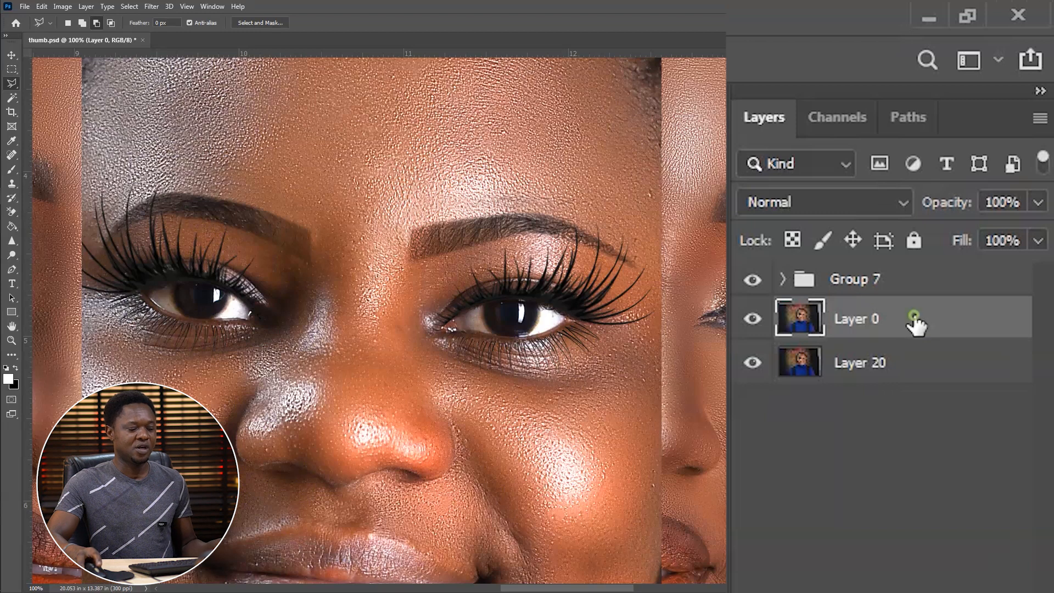
{"action": "left_click_drag", "start_coordinate": [632, 269], "coordinate": [579, 242]}
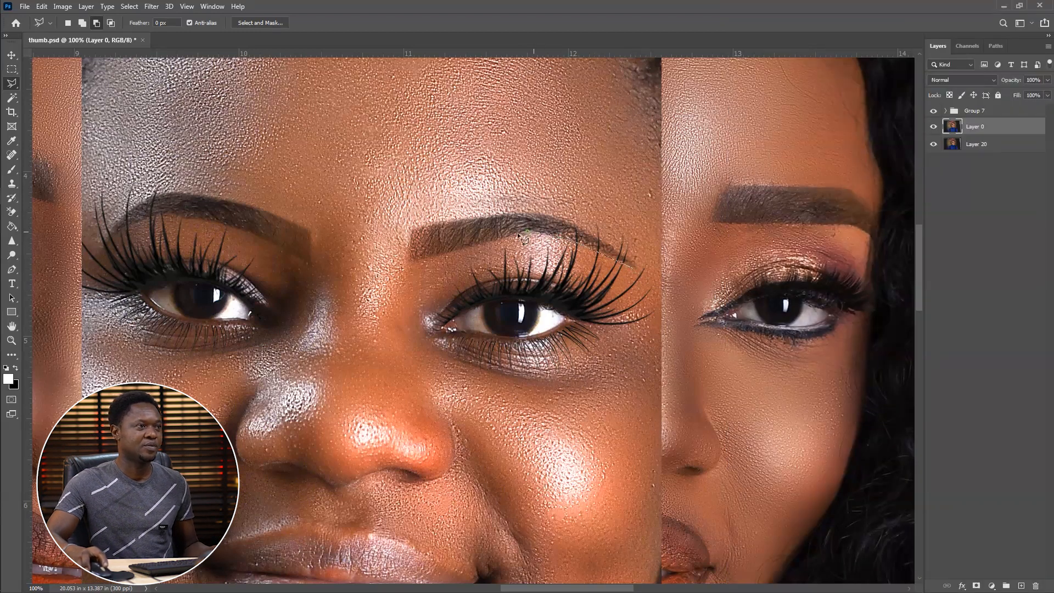
{"action": "left_click_drag", "start_coordinate": [483, 218], "coordinate": [522, 215]}
{"action": "left_click", "coordinate": [604, 241]}
{"action": "left_click", "coordinate": [637, 268]}
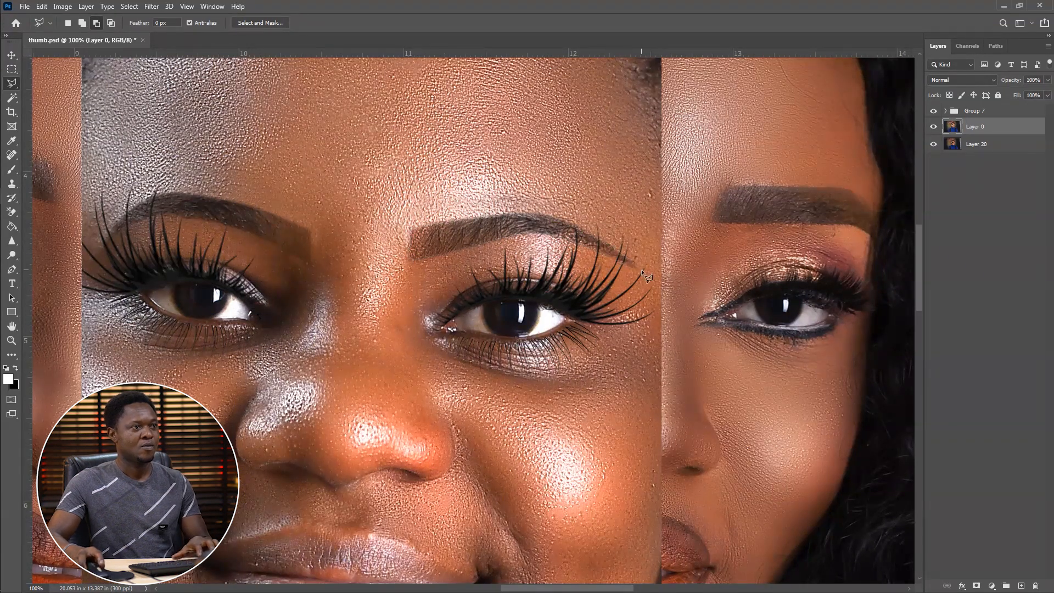
Step: Add the other eyebrow to the existing selection by tracing its outline with the Polygonal Lasso
{"action": "left_click_drag", "start_coordinate": [421, 273], "coordinate": [601, 278]}
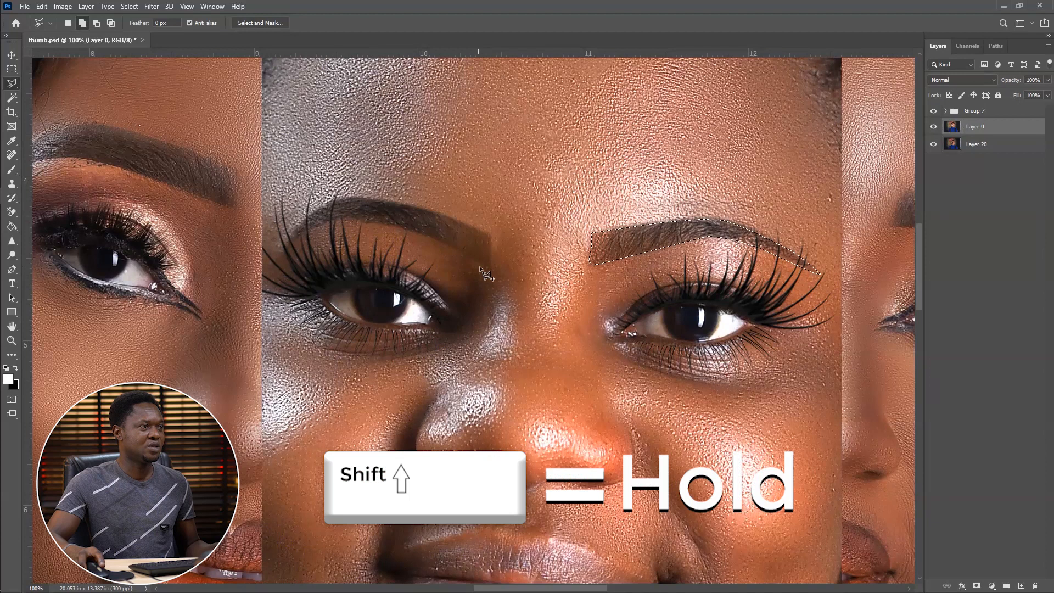
{"action": "left_click", "coordinate": [424, 231]}
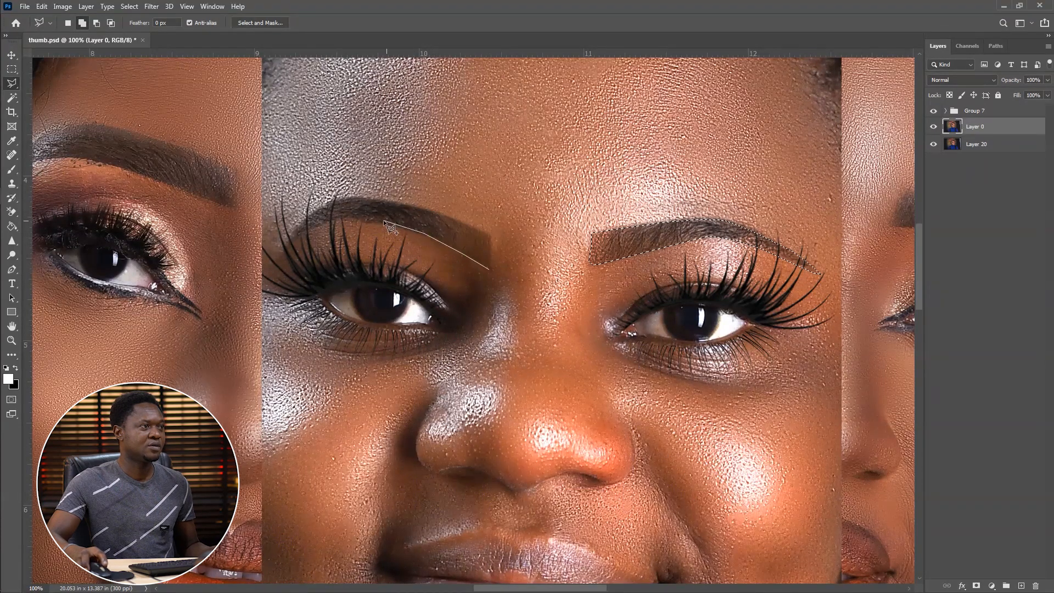
{"action": "left_click", "coordinate": [308, 230]}
{"action": "left_click", "coordinate": [297, 240]}
{"action": "left_click", "coordinate": [283, 269]}
{"action": "left_click", "coordinate": [287, 247]}
{"action": "left_click", "coordinate": [297, 229]}
{"action": "left_click", "coordinate": [310, 215]}
{"action": "left_click", "coordinate": [331, 203]}
{"action": "left_click", "coordinate": [347, 196]}
{"action": "left_click", "coordinate": [470, 225]}
{"action": "left_click", "coordinate": [490, 268]}
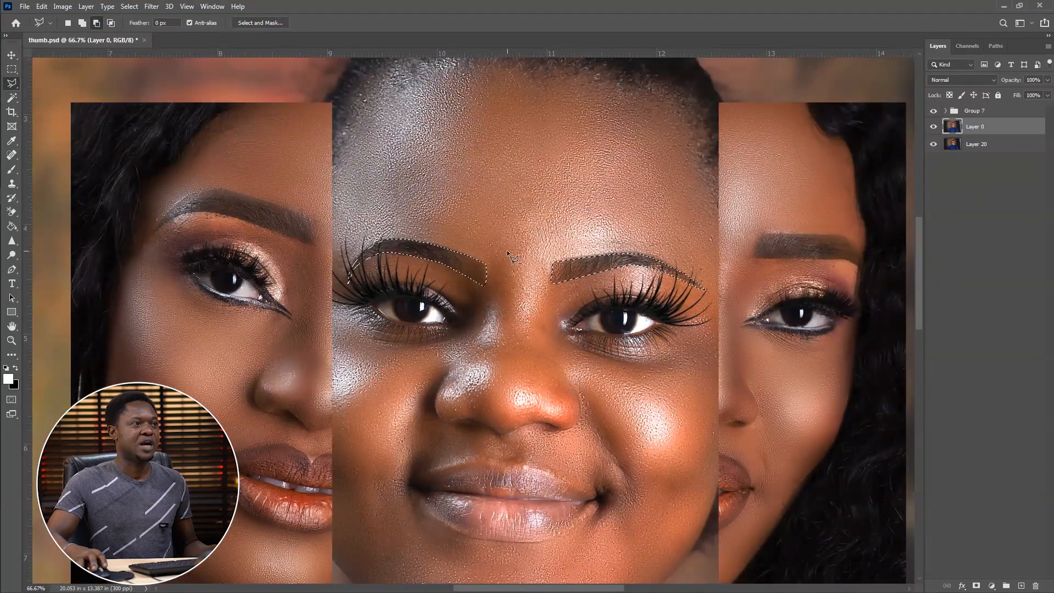
Step: Feather the selection around both eyebrows and copy the selected area to a new layer
{"action": "right_click", "coordinate": [507, 249]}
{"action": "left_click", "coordinate": [504, 154]}
{"action": "key", "text": "Return"}
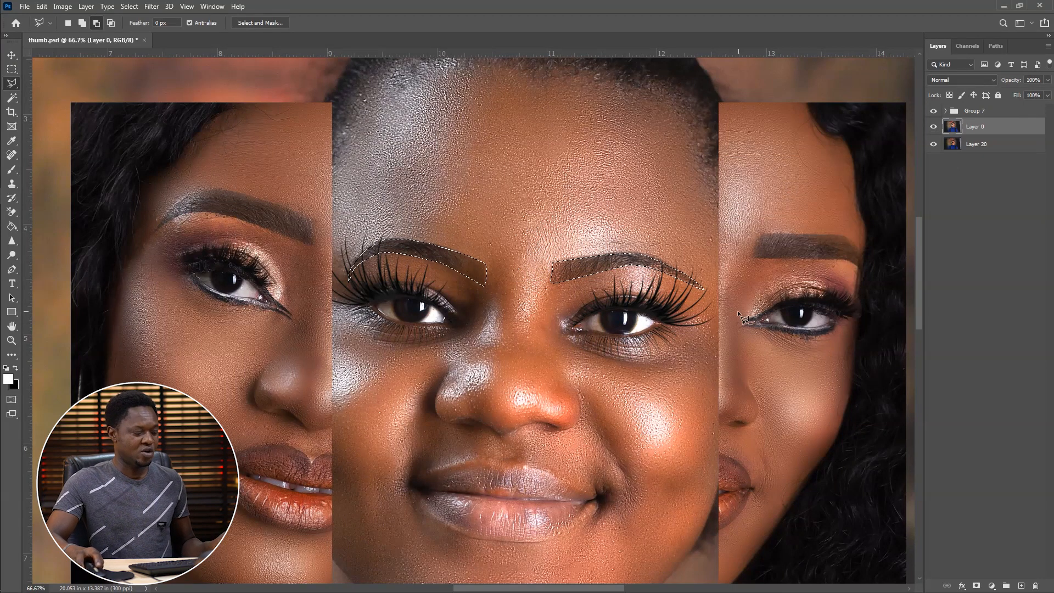
{"action": "key", "text": "ctrl+j"}
Step: Hide Layer 0, Layer 20 and Group 7 to inspect the copied eyebrows alone, and show all layers again
{"action": "left_click", "coordinate": [934, 144]}
{"action": "left_click", "coordinate": [933, 161]}
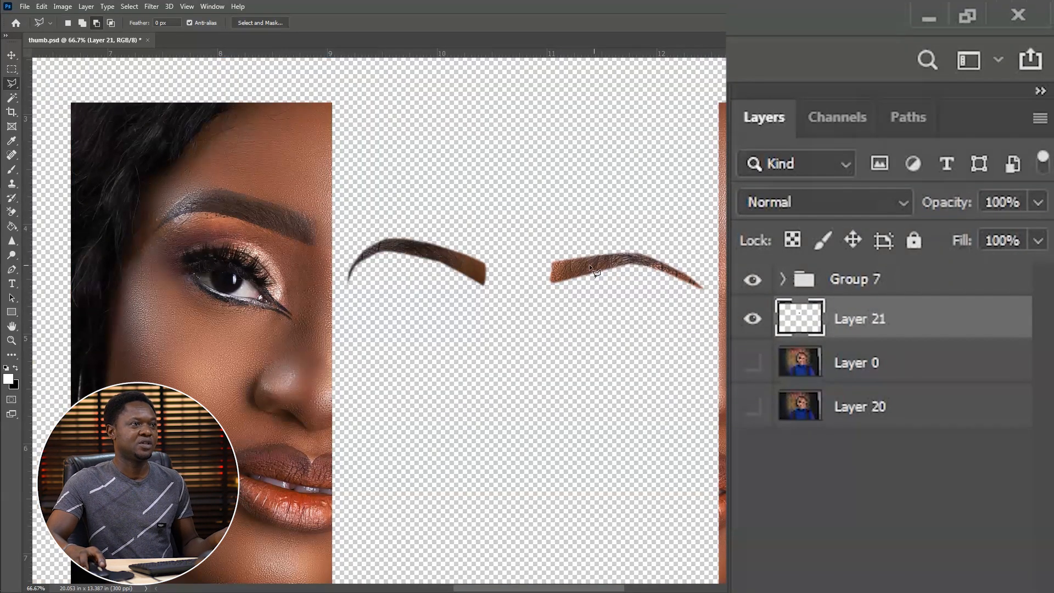
{"action": "left_click", "coordinate": [753, 280]}
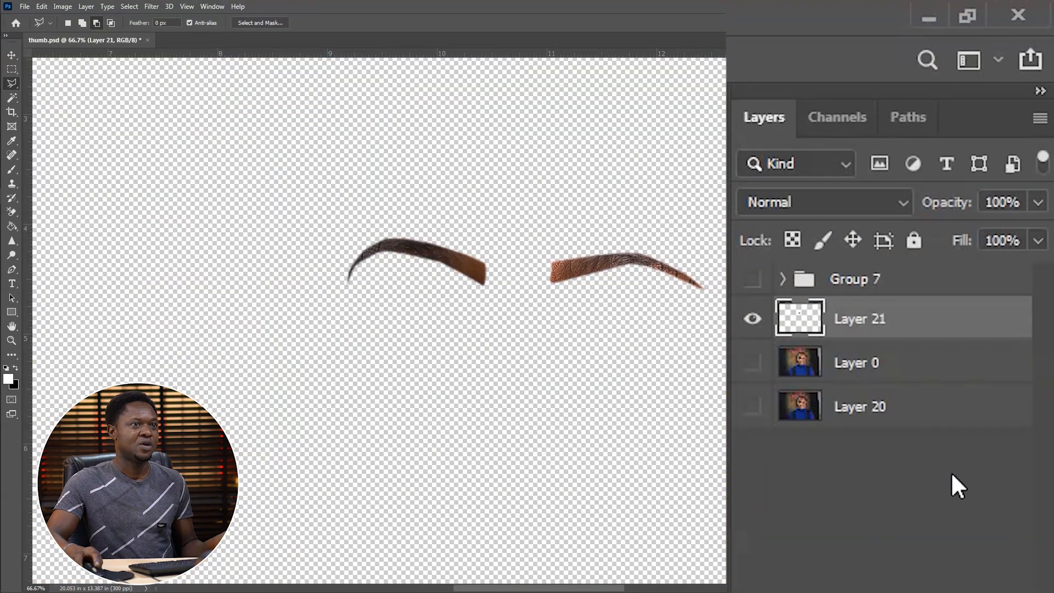
{"action": "left_click", "coordinate": [753, 320]}
{"action": "left_click", "coordinate": [753, 320]}
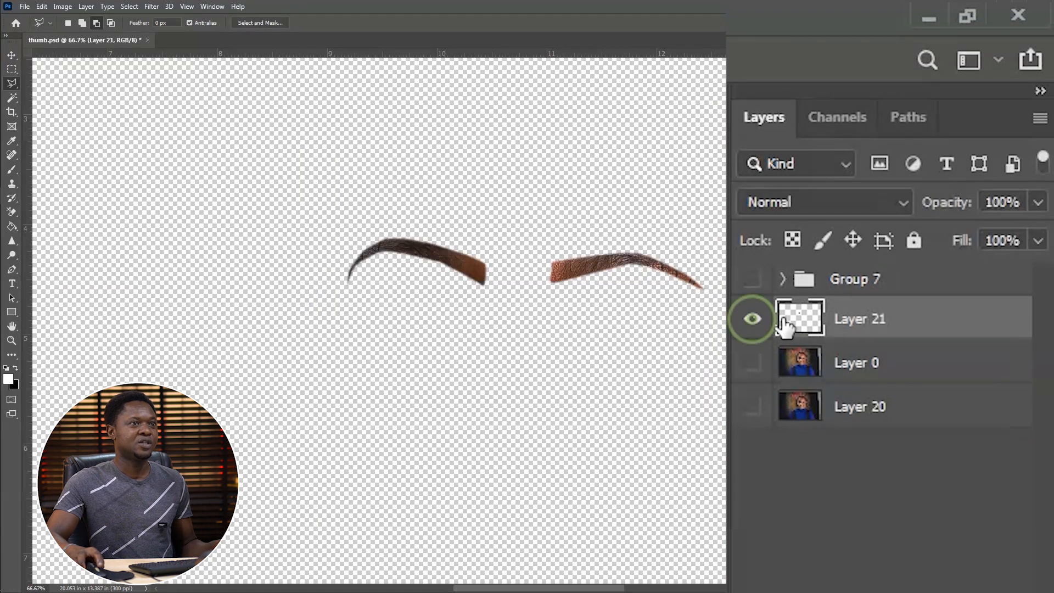
{"action": "left_click", "coordinate": [753, 362]}
{"action": "left_click", "coordinate": [753, 407]}
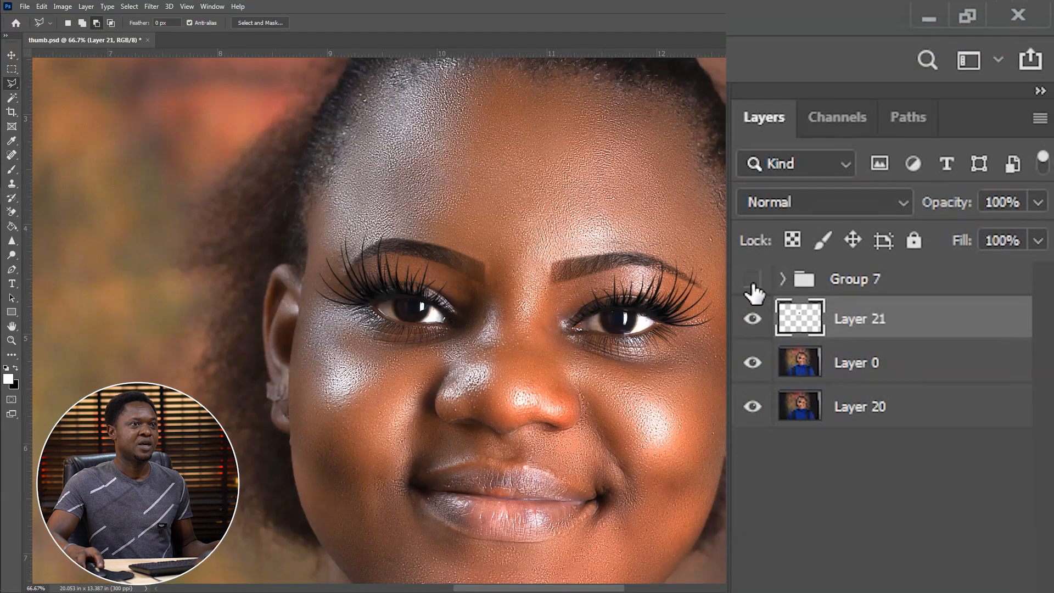
{"action": "left_click", "coordinate": [753, 280]}
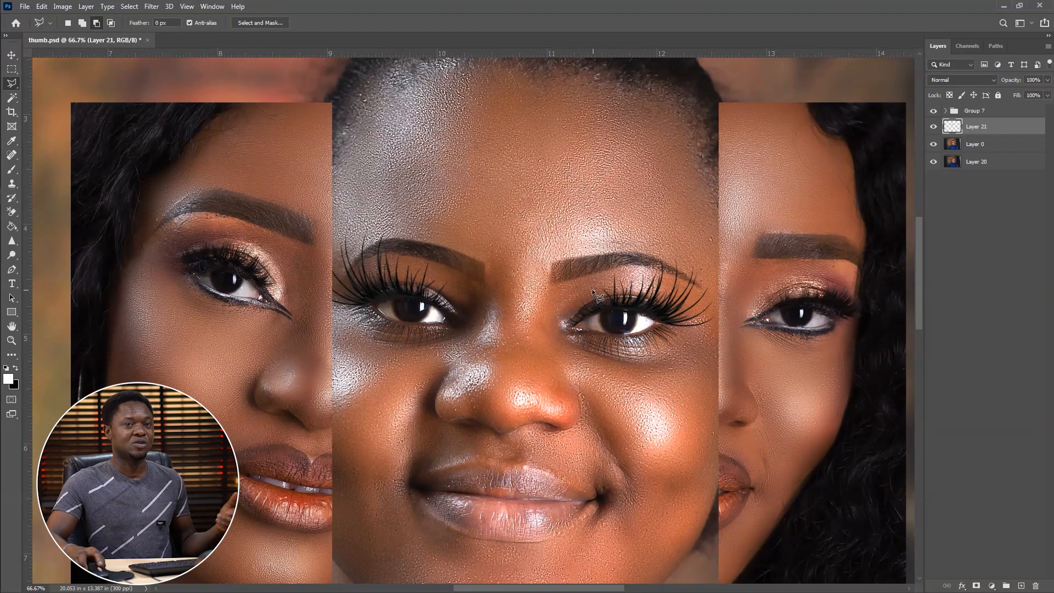
Step: Rename Layer 21 as eyebrow
{"action": "scroll", "coordinate": [593, 291], "scroll_direction": "up", "scroll_amount": 1}
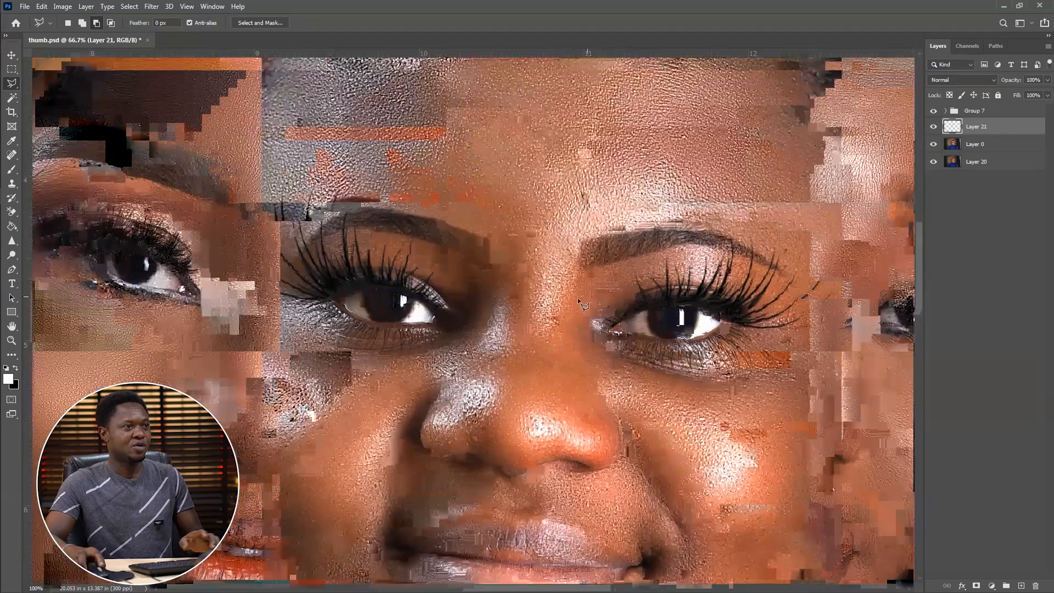
{"action": "key", "text": "ctrl+plus"}
{"action": "left_click_drag", "start_coordinate": [638, 299], "coordinate": [463, 310]}
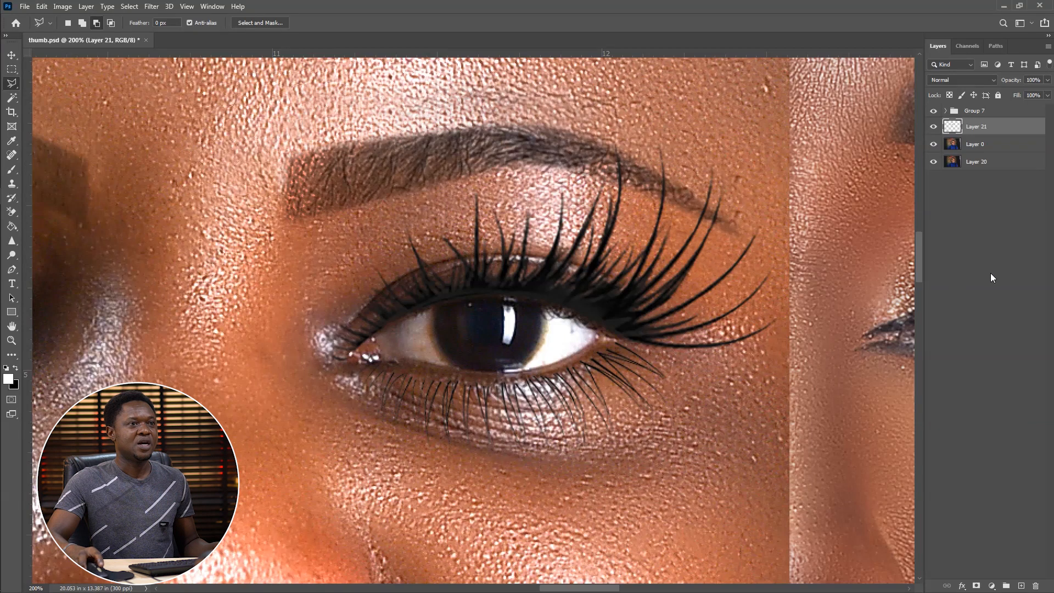
{"action": "left_click", "coordinate": [992, 150]}
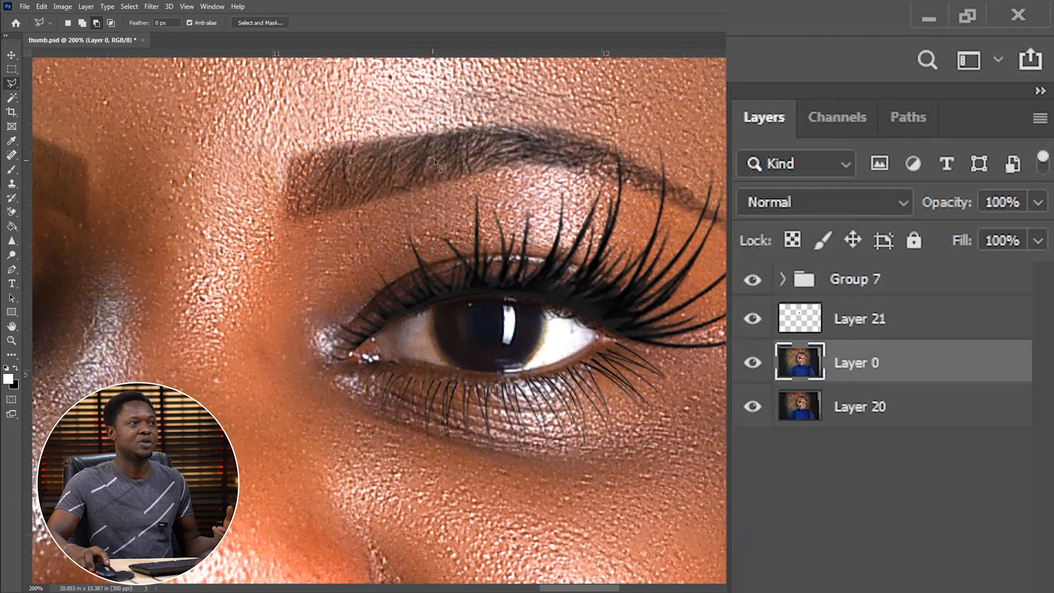
{"action": "double_click", "coordinate": [860, 319]}
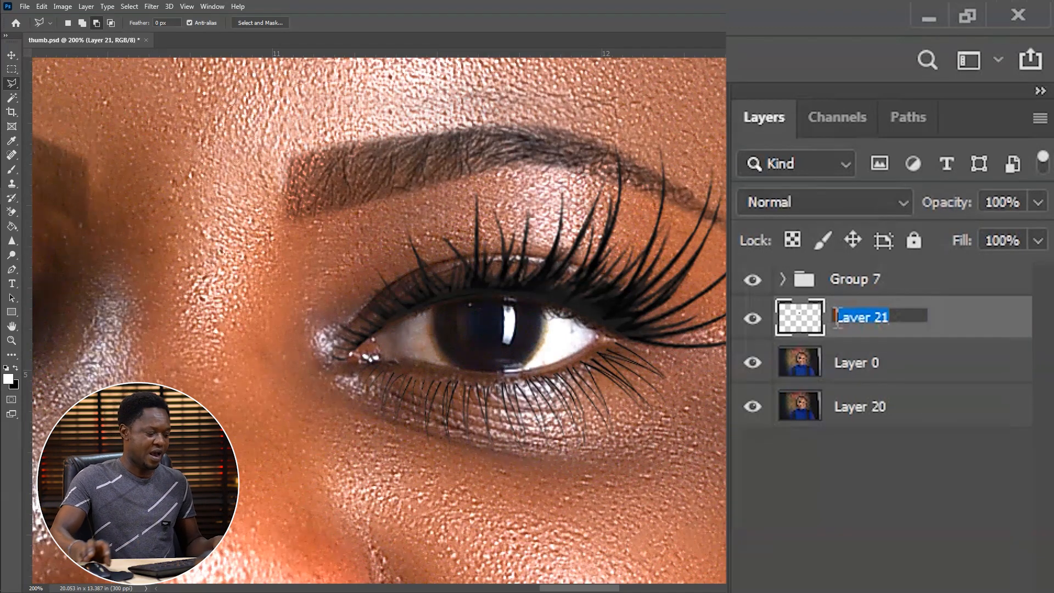
{"action": "type", "text": "eyebrow"}
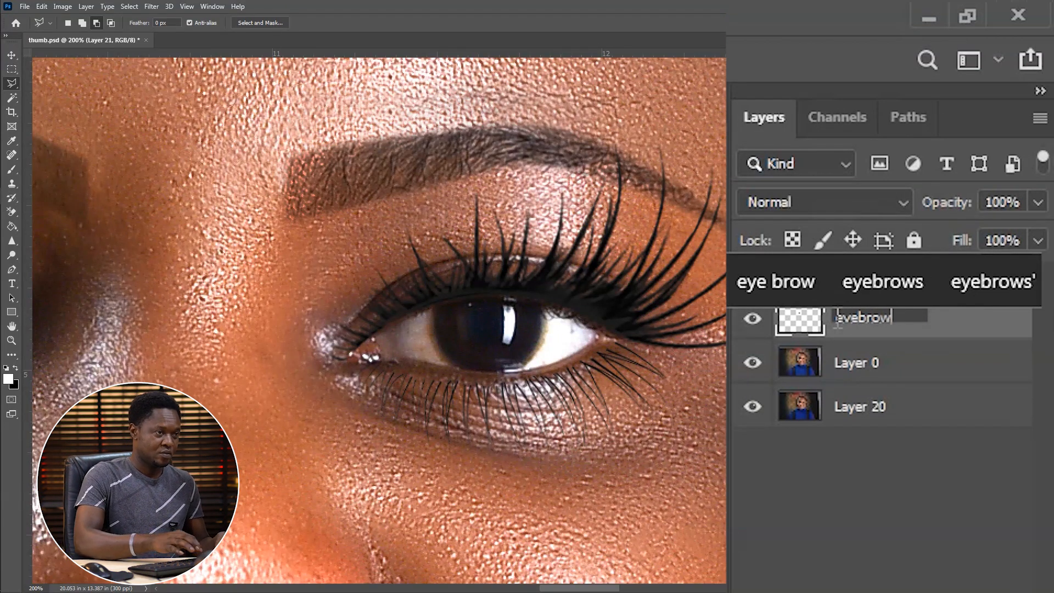
{"action": "key", "text": "Return"}
Step: Add a pale peach (#faddca) Solid Color fill layer directly above Layer 0 and invert its mask to black
{"action": "left_click", "coordinate": [871, 362]}
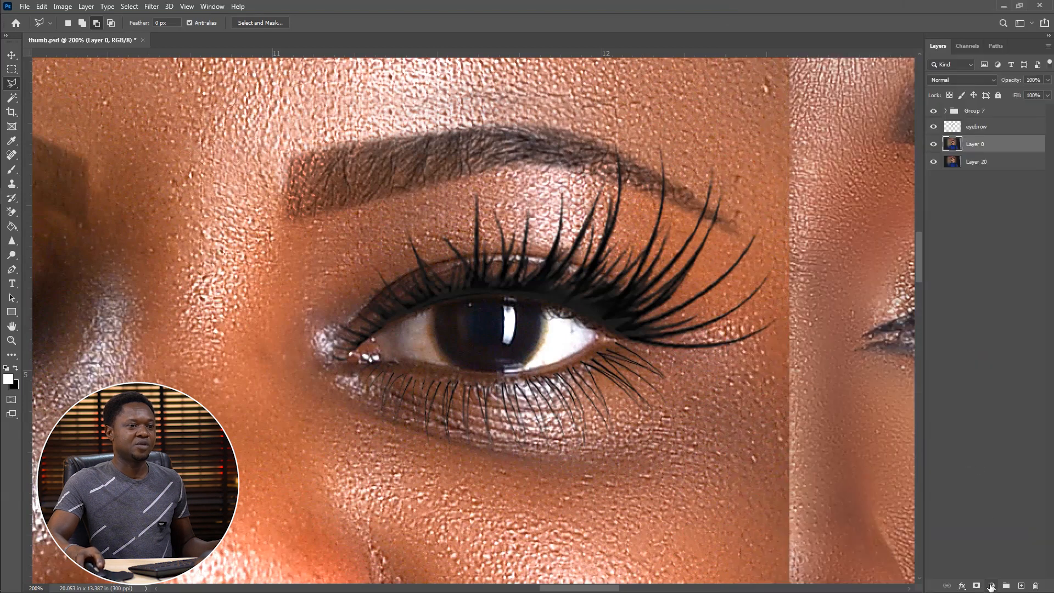
{"action": "left_click", "coordinate": [991, 586]}
{"action": "left_click", "coordinate": [865, 85]}
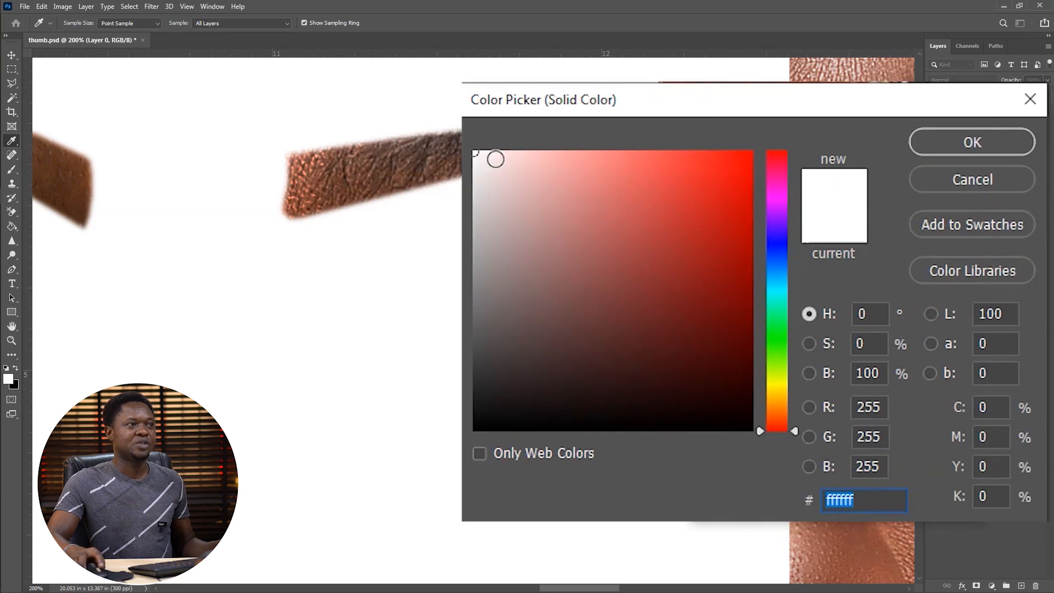
{"action": "mouse_move", "coordinate": [791, 426]}
{"action": "left_mouse_down"}
{"action": "mouse_move", "coordinate": [793, 398]}
{"action": "mouse_move", "coordinate": [794, 410]}
{"action": "left_mouse_up"}
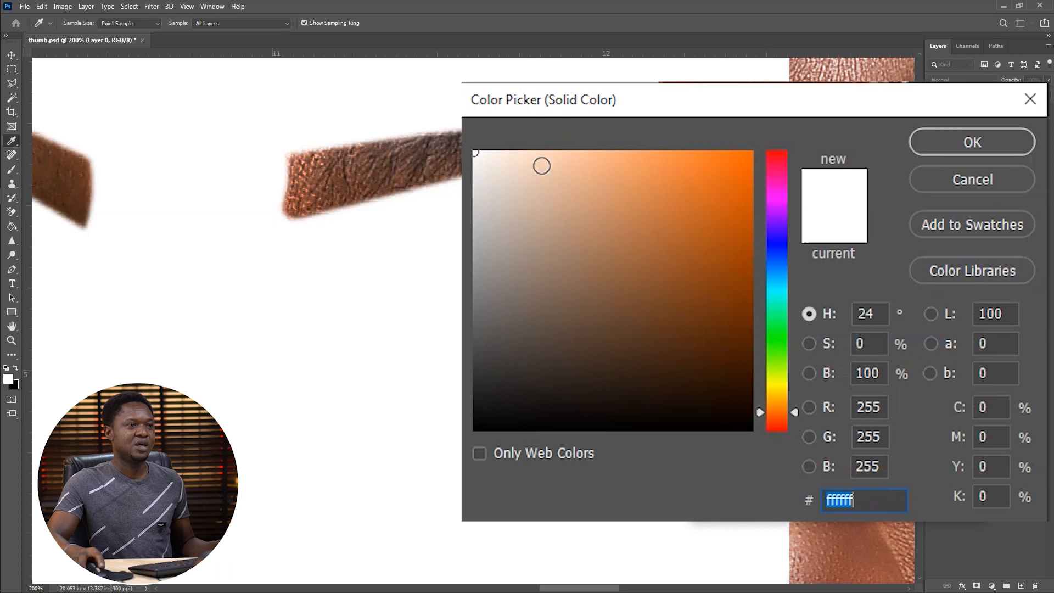
{"action": "left_click", "coordinate": [527, 157]}
{"action": "left_click", "coordinate": [938, 141]}
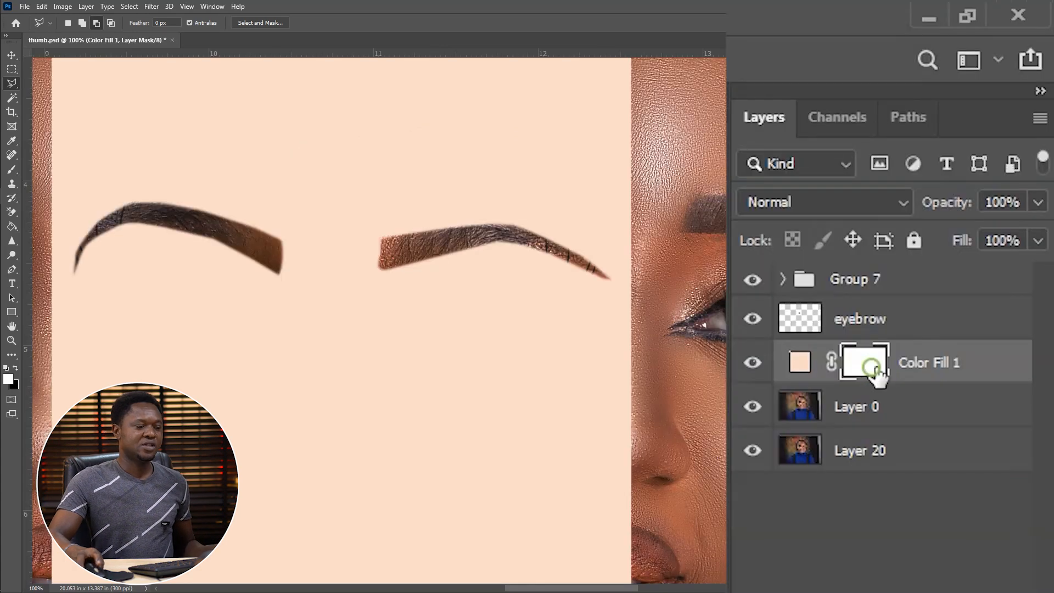
{"action": "key", "text": "ctrl+i"}
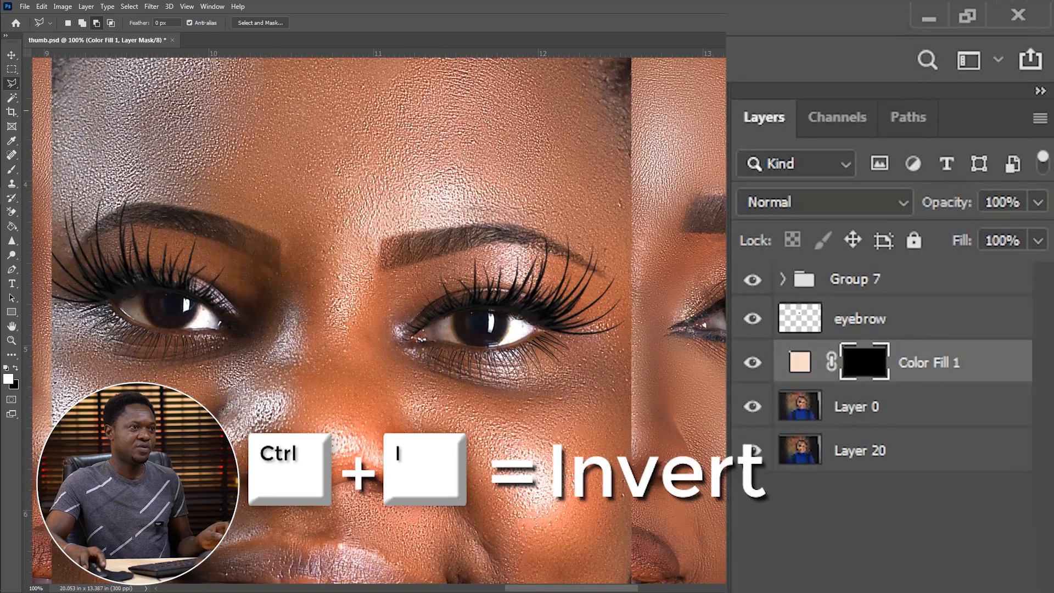
Step: Set up a soft round brush of 35 px with 0% hardness and white foreground for painting on the fill mask
{"action": "key", "text": "ctrl+plus"}
{"action": "key", "text": "ctrl+plus"}
{"action": "left_click_drag", "start_coordinate": [530, 231], "coordinate": [588, 379]}
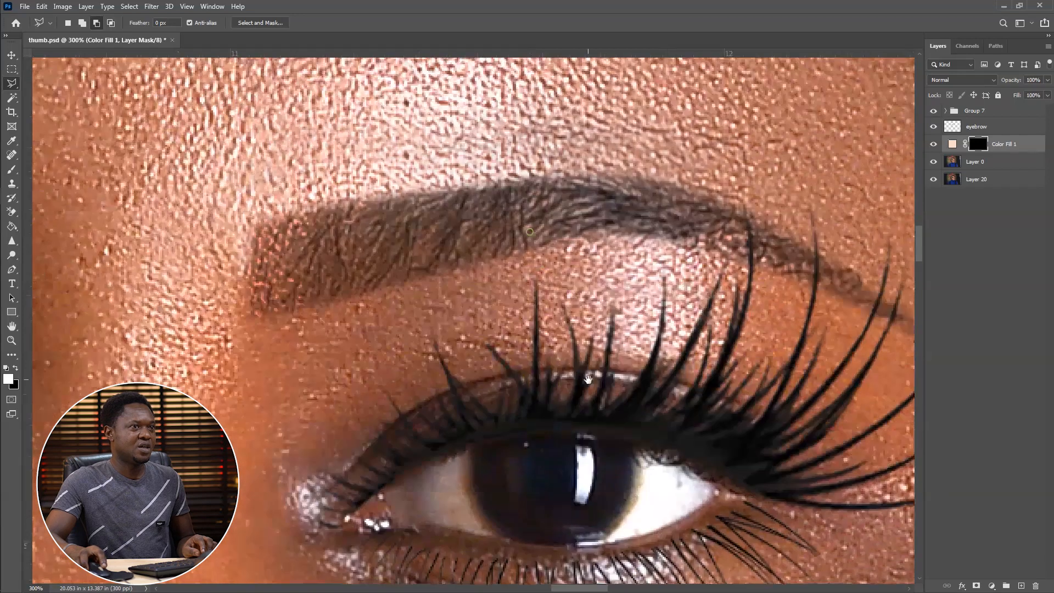
{"action": "left_click_drag", "start_coordinate": [413, 274], "coordinate": [329, 259]}
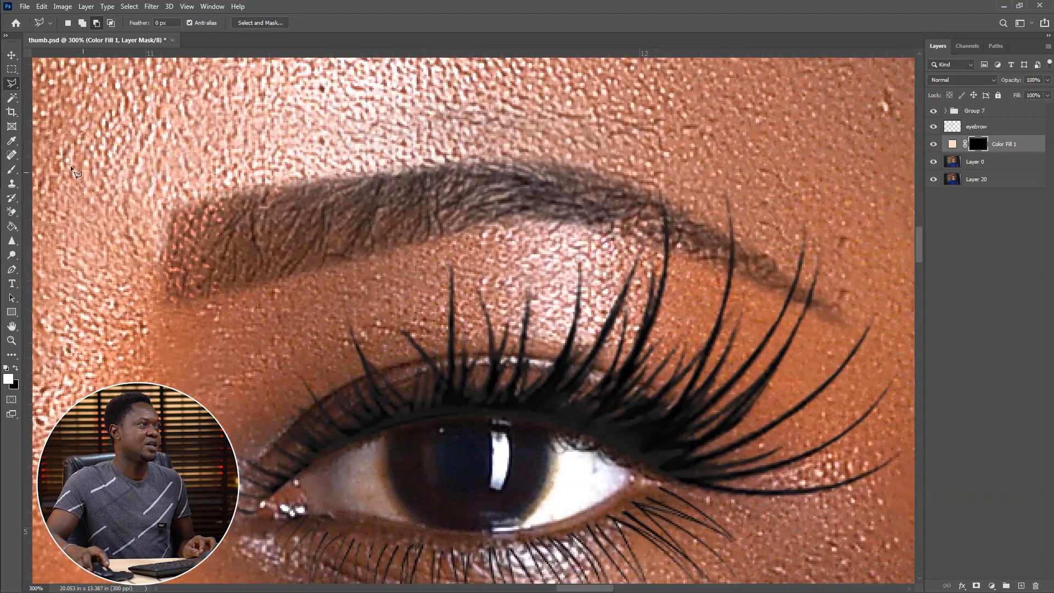
{"action": "key", "text": "b"}
{"action": "left_click", "coordinate": [11, 169]}
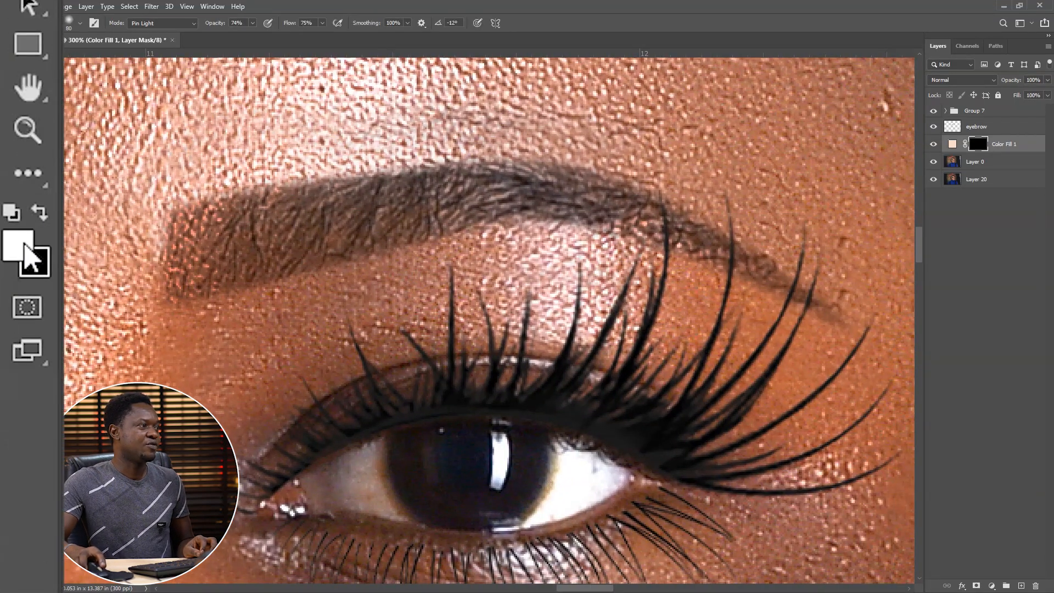
{"action": "key", "text": "bracketleft"}
{"action": "key", "text": "bracketleft"}
{"action": "key", "text": "bracketleft"}
{"action": "key", "text": "bracketleft"}
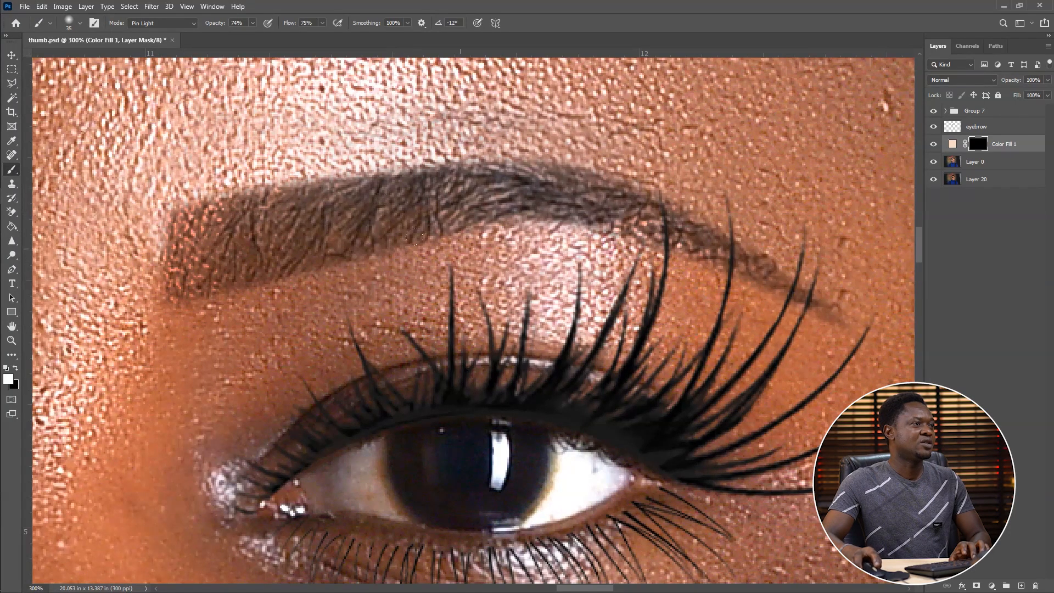
{"action": "left_click", "coordinate": [69, 23]}
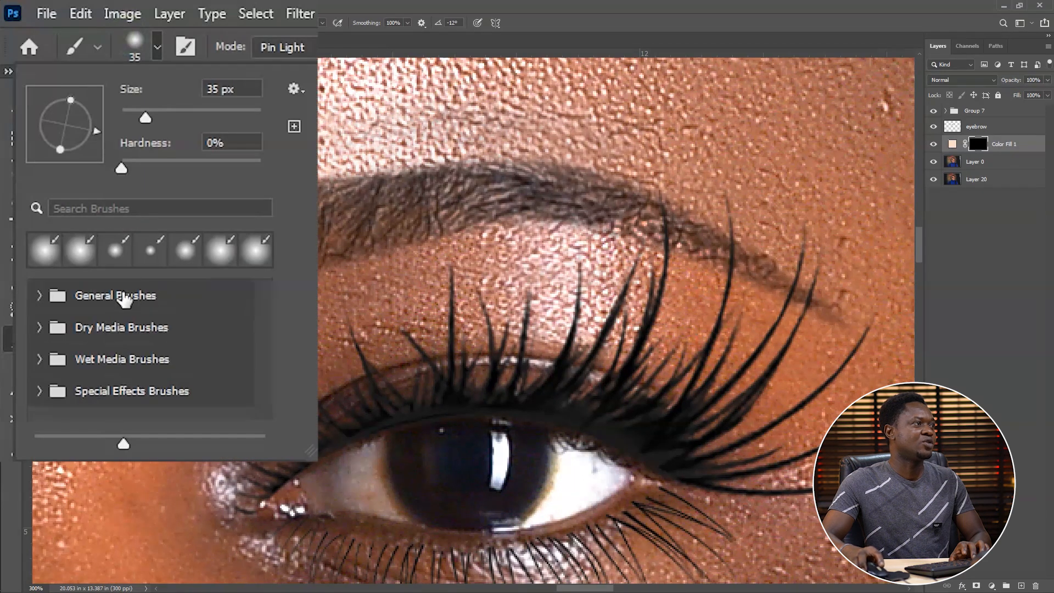
{"action": "left_click", "coordinate": [120, 170]}
{"action": "left_click", "coordinate": [185, 269]}
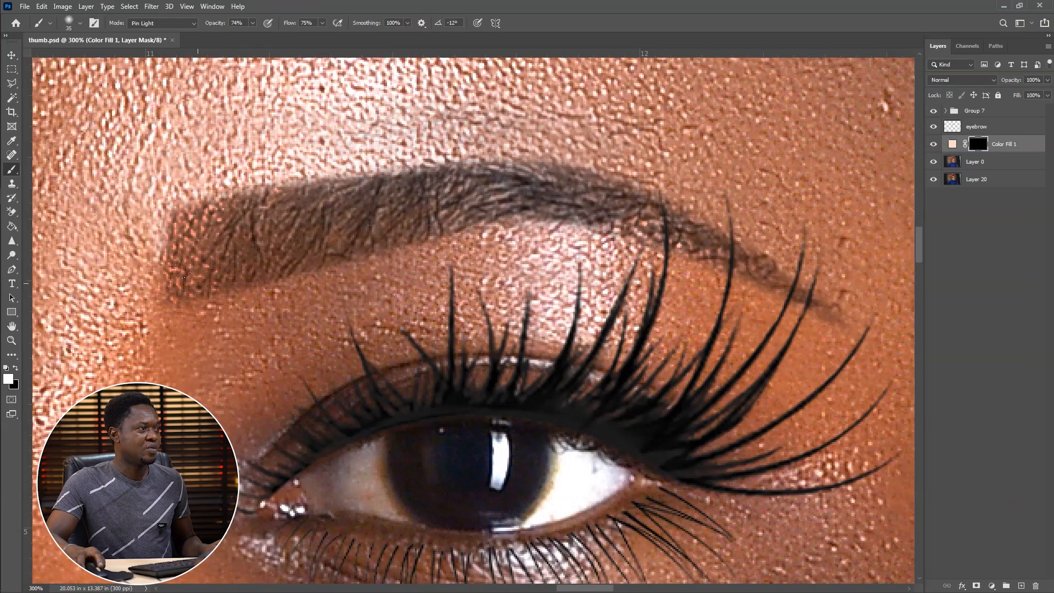
Step: Paint a thin highlight along the lower edge of the image's right eyebrow on the fill mask, narrowing the brush to 15 px
{"action": "mouse_move", "coordinate": [168, 282]}
{"action": "left_mouse_down"}
{"action": "mouse_move", "coordinate": [432, 202]}
{"action": "mouse_move", "coordinate": [522, 190]}
{"action": "mouse_move", "coordinate": [610, 212]}
{"action": "mouse_move", "coordinate": [660, 206]}
{"action": "mouse_move", "coordinate": [594, 227]}
{"action": "mouse_move", "coordinate": [870, 331]}
{"action": "left_mouse_up"}
{"action": "key", "text": "bracketleft"}
{"action": "key", "text": "bracketleft"}
{"action": "key", "text": "bracketleft"}
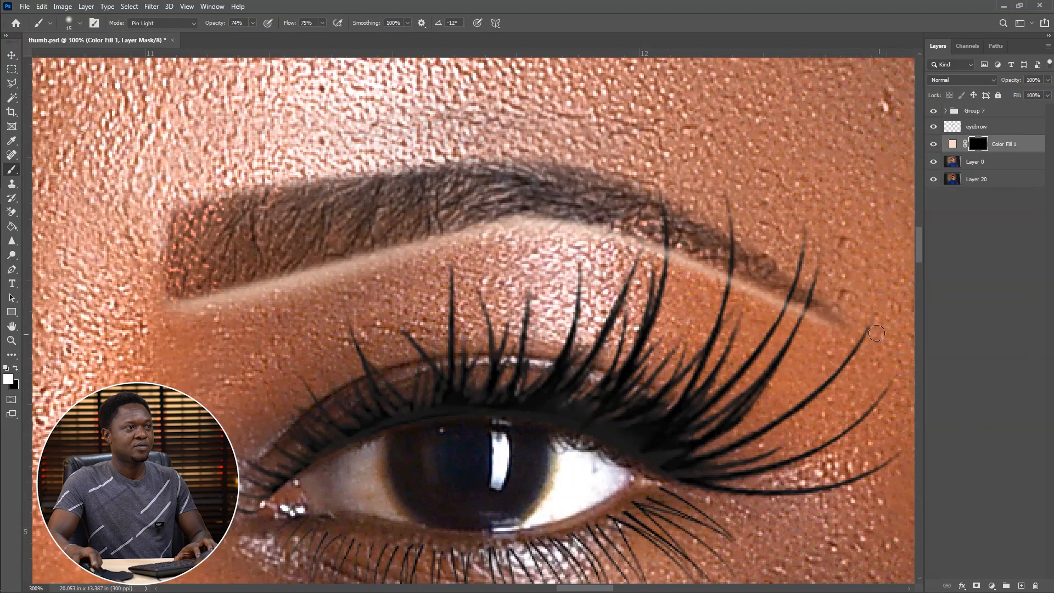
Step: Paint a matching highlight under the image's left eyebrow on the fill mask, redoing the stroke at its tapered outer end
{"action": "left_click_drag", "start_coordinate": [379, 307], "coordinate": [700, 308]}
{"action": "mouse_move", "coordinate": [308, 305]}
{"action": "left_mouse_down"}
{"action": "mouse_move", "coordinate": [695, 304]}
{"action": "mouse_move", "coordinate": [766, 330]}
{"action": "mouse_move", "coordinate": [755, 292]}
{"action": "mouse_move", "coordinate": [691, 254]}
{"action": "mouse_move", "coordinate": [610, 212]}
{"action": "mouse_move", "coordinate": [471, 174]}
{"action": "mouse_move", "coordinate": [350, 171]}
{"action": "mouse_move", "coordinate": [261, 199]}
{"action": "left_mouse_up"}
{"action": "key", "text": "bracketright"}
{"action": "key", "text": "bracketright"}
{"action": "key", "text": "bracketleft"}
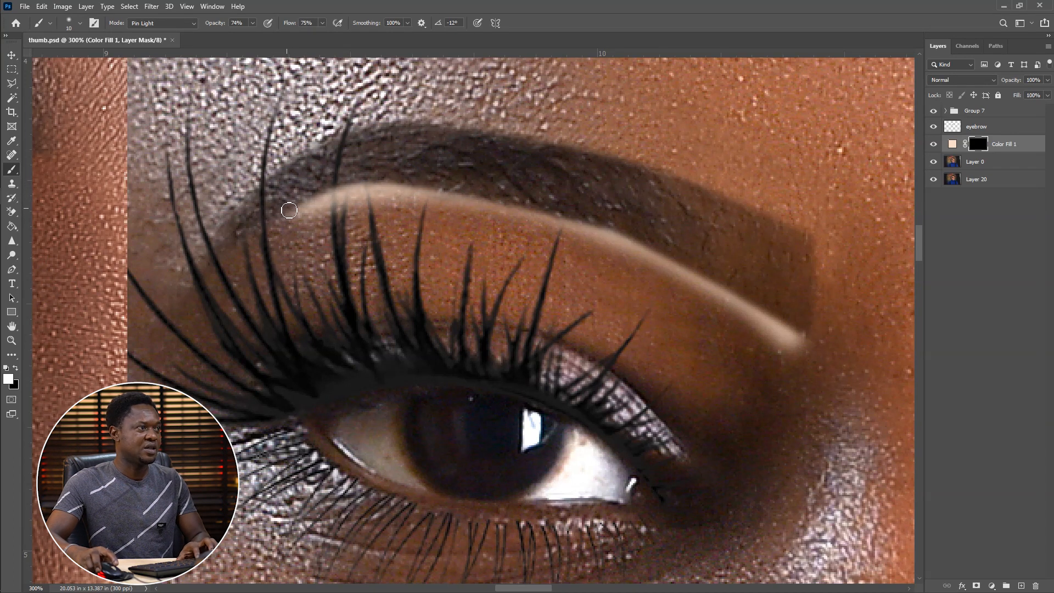
{"action": "left_click_drag", "start_coordinate": [254, 228], "coordinate": [186, 284]}
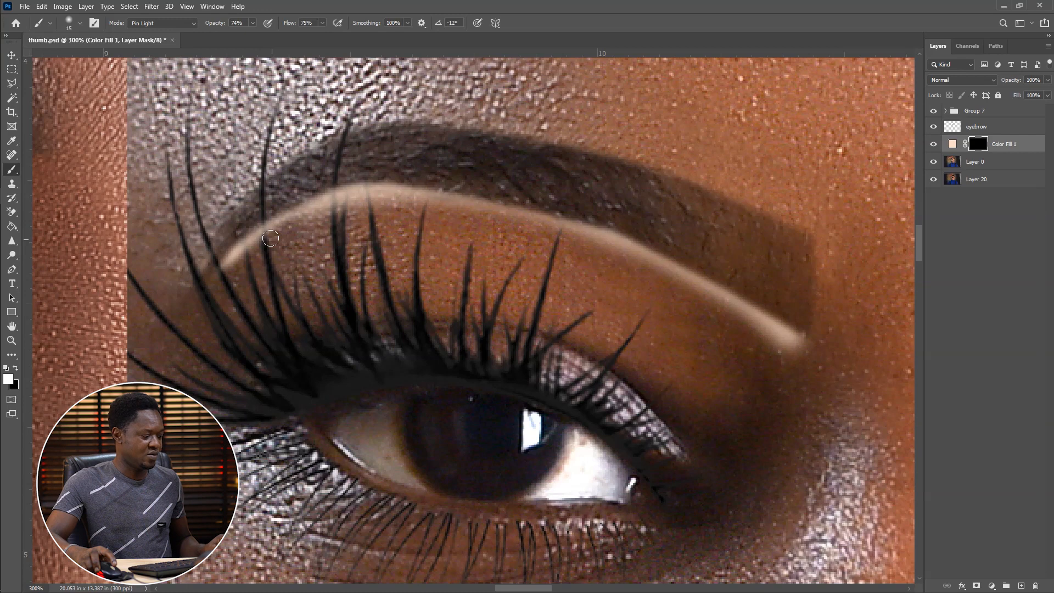
{"action": "key", "text": "ctrl+z"}
{"action": "left_click_drag", "start_coordinate": [250, 234], "coordinate": [210, 271]}
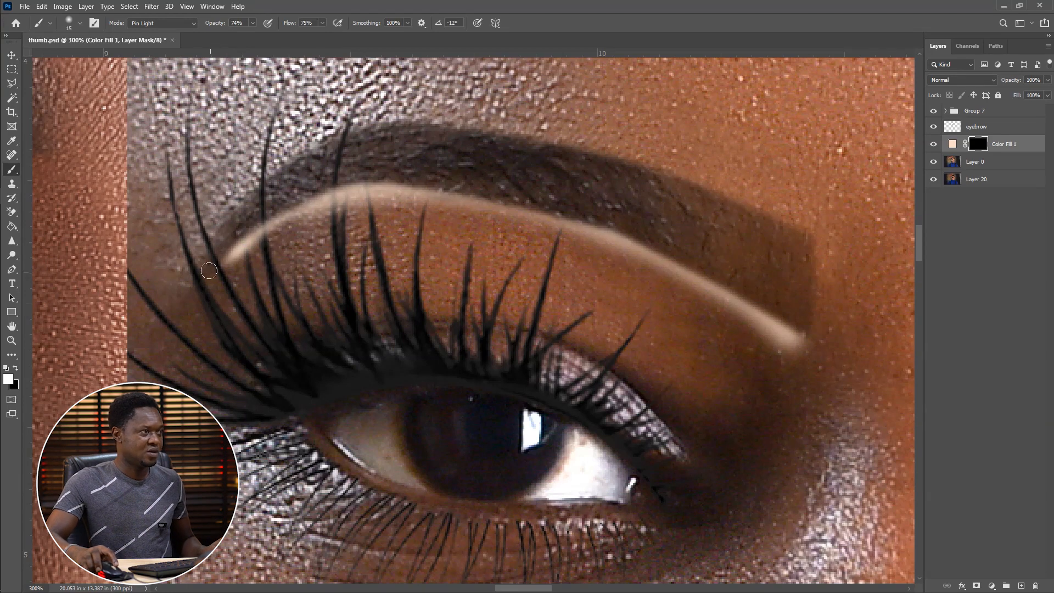
Step: Lower the opacity of the Color Fill 1 layer to about 40%
{"action": "key", "text": "ctrl+minus"}
{"action": "key", "text": "ctrl+minus"}
{"action": "key", "text": "ctrl+minus"}
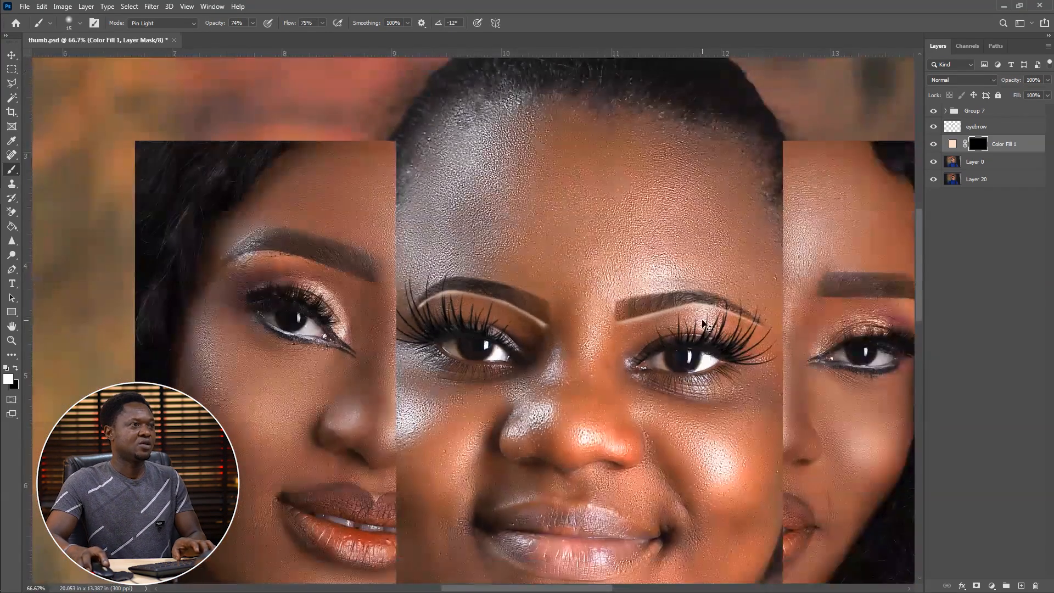
{"action": "left_click_drag", "start_coordinate": [640, 336], "coordinate": [526, 332]}
{"action": "left_click_drag", "start_coordinate": [1011, 81], "coordinate": [977, 82]}
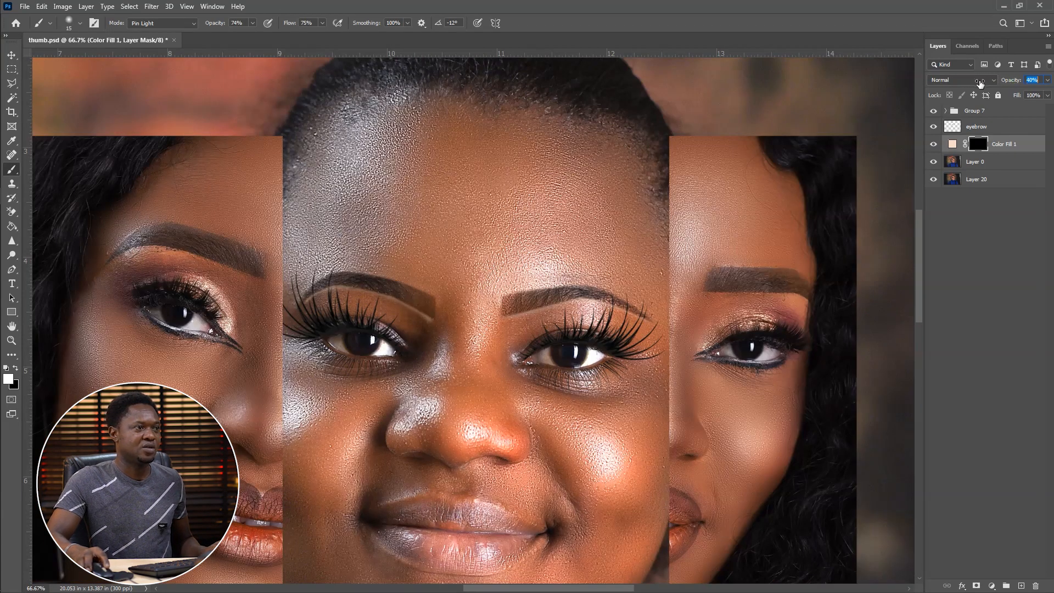
Step: Change the Color Fill 1 layer's colour to a darker skin tone, #d9a17b
{"action": "left_click", "coordinate": [954, 145]}
{"action": "double_click", "coordinate": [954, 145]}
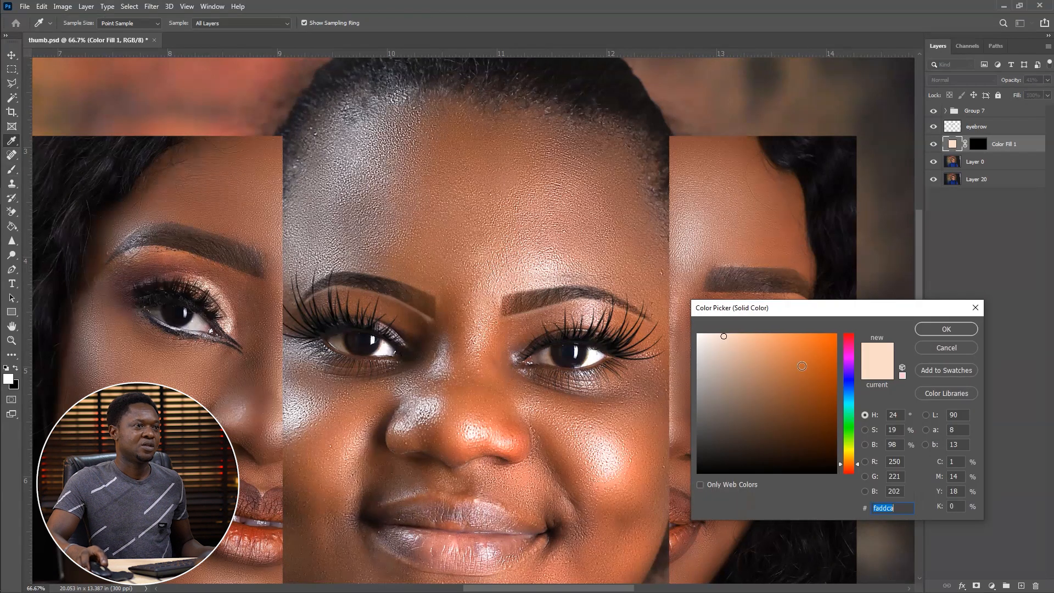
{"action": "left_click_drag", "start_coordinate": [845, 312], "coordinate": [861, 310]}
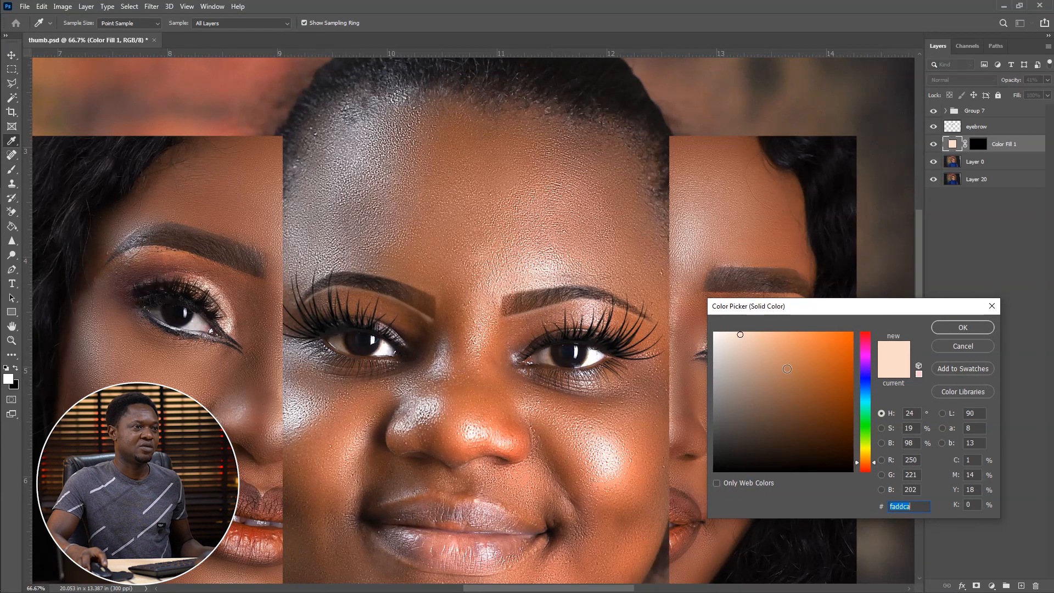
{"action": "left_click", "coordinate": [765, 347]}
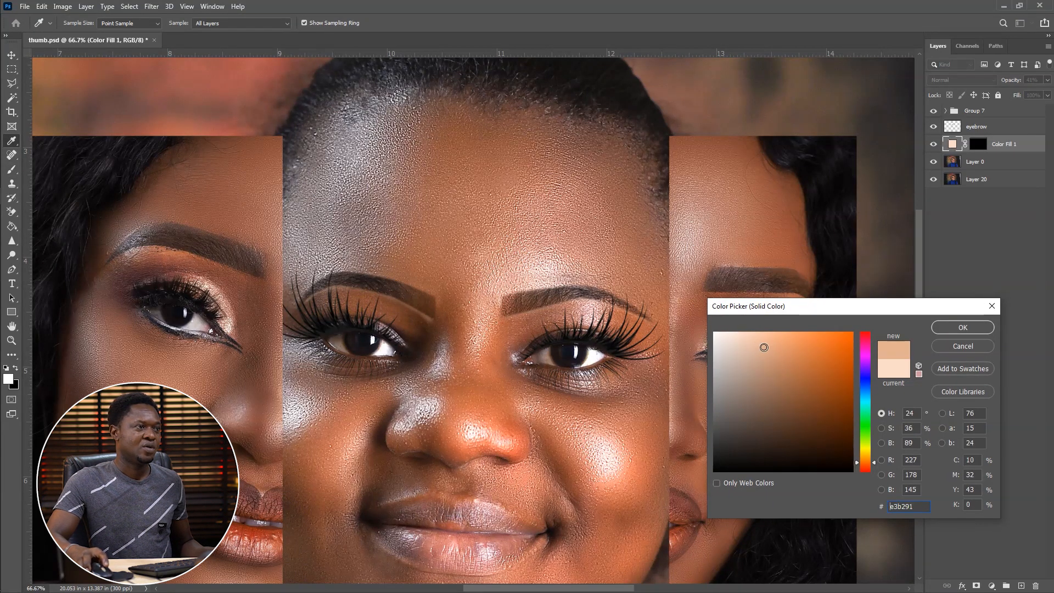
{"action": "left_click_drag", "start_coordinate": [776, 355], "coordinate": [774, 352]}
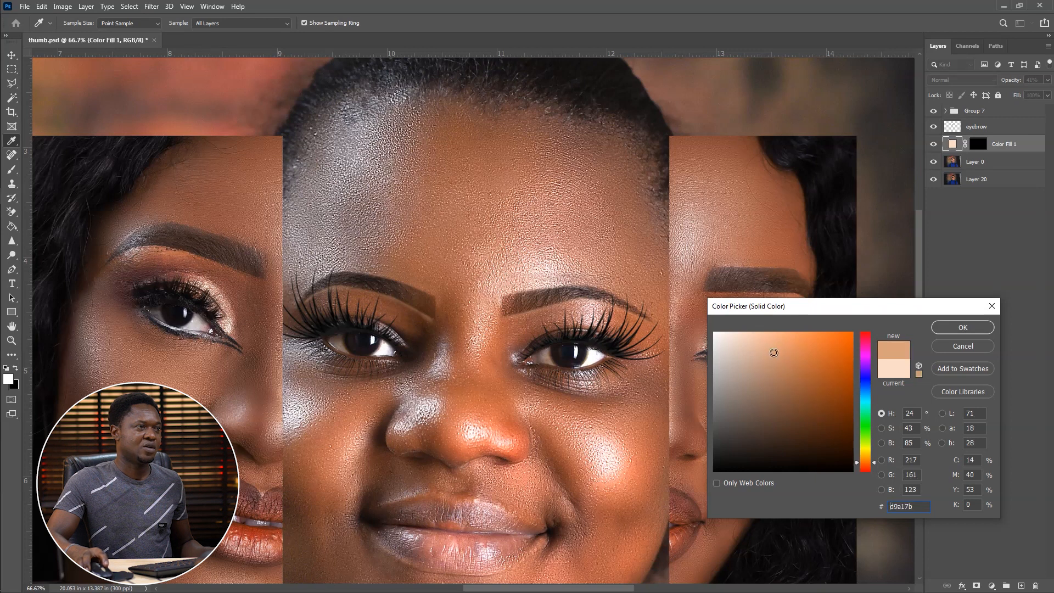
{"action": "left_click", "coordinate": [962, 328]}
{"action": "key", "text": "b"}
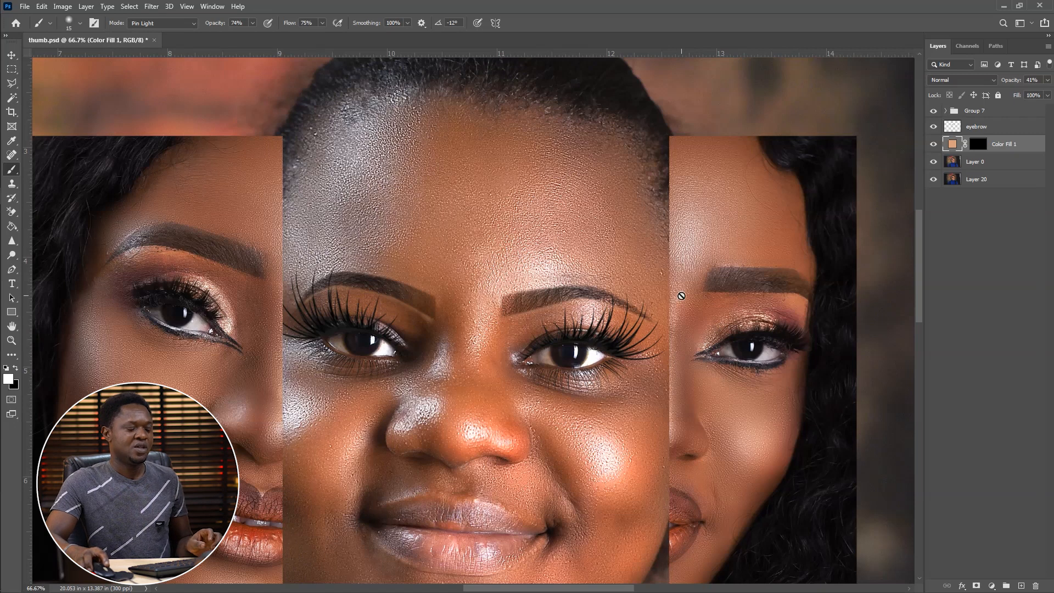
Step: Raise the opacity of the Color Fill 1 layer to 67%
{"action": "key", "text": "ctrl+1"}
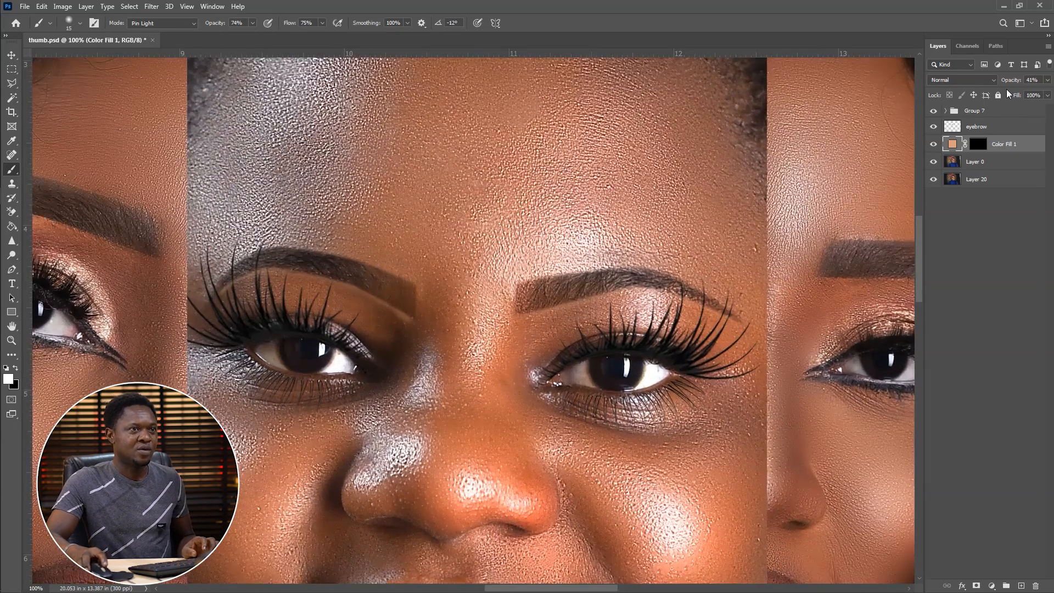
{"action": "left_click_drag", "start_coordinate": [1010, 80], "coordinate": [1024, 82]}
{"action": "key", "text": "ctrl+minus"}
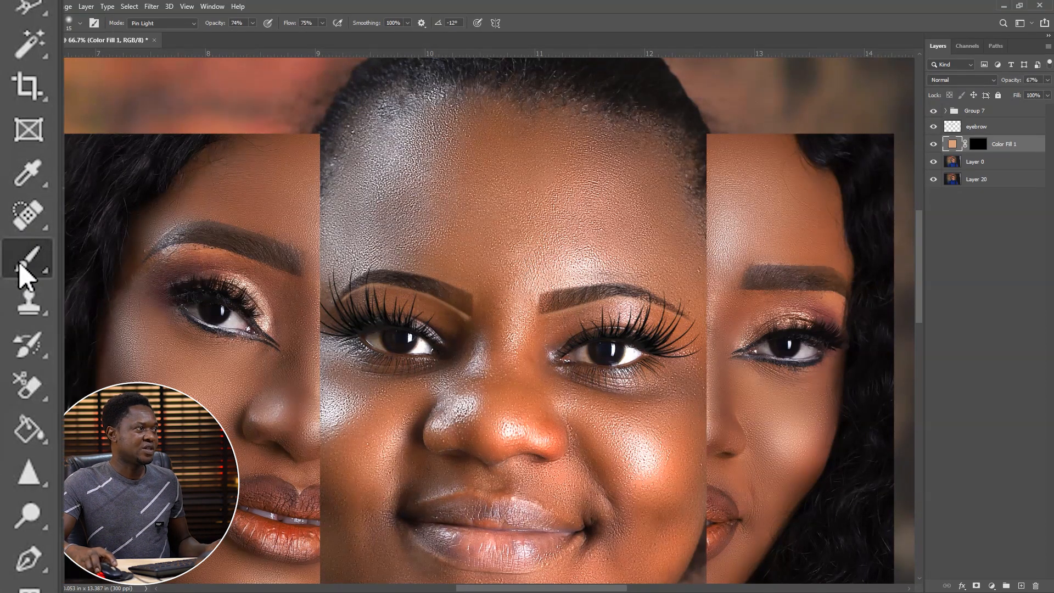
Step: Swap the foreground and background colours between white and black for painting on the fill mask
{"action": "key", "text": "x"}
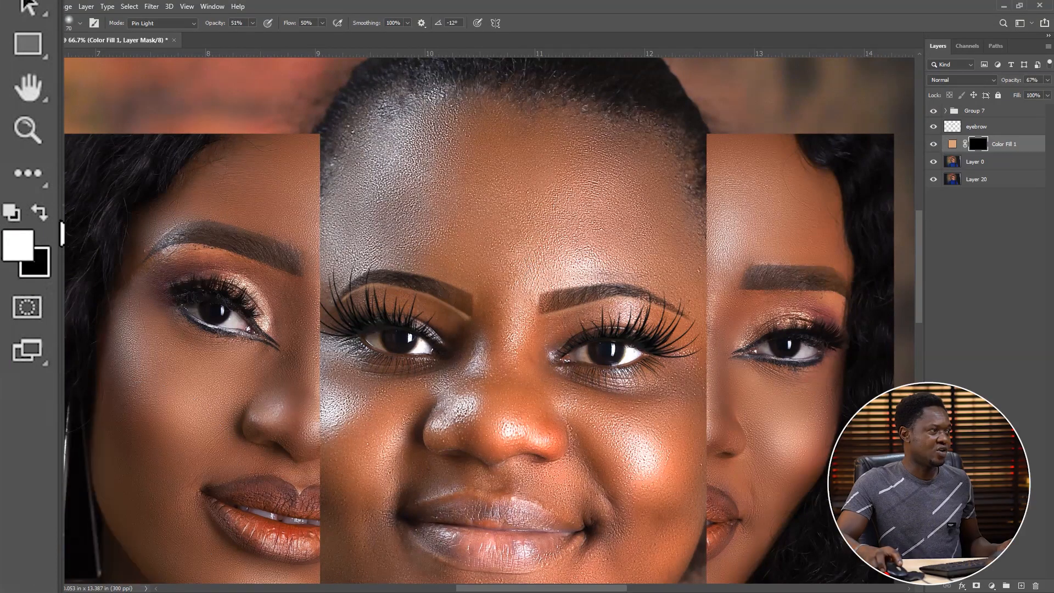
{"action": "key", "text": "x"}
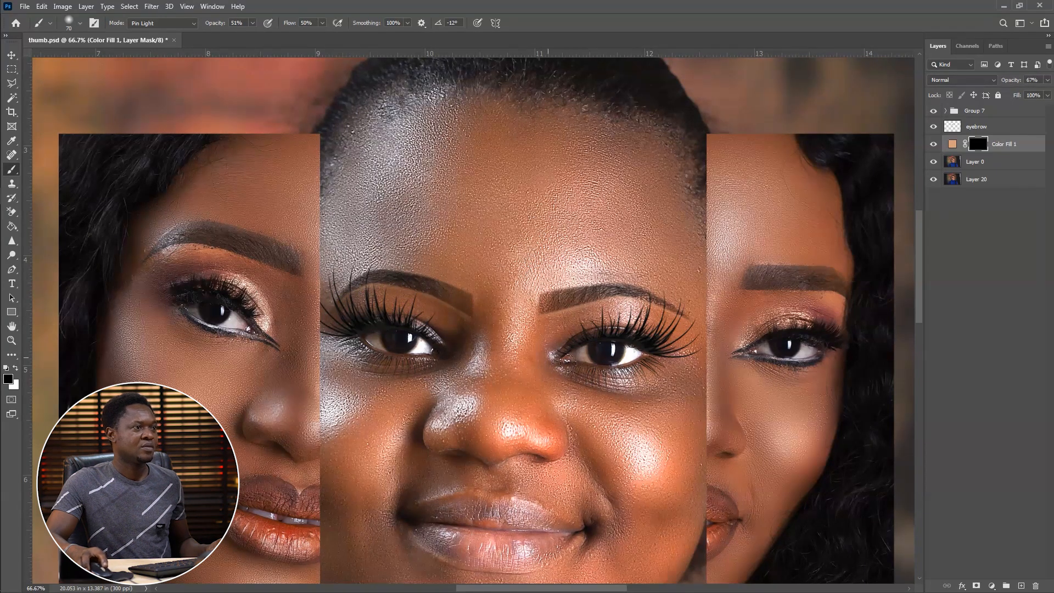
{"action": "key", "text": "ctrl+plus"}
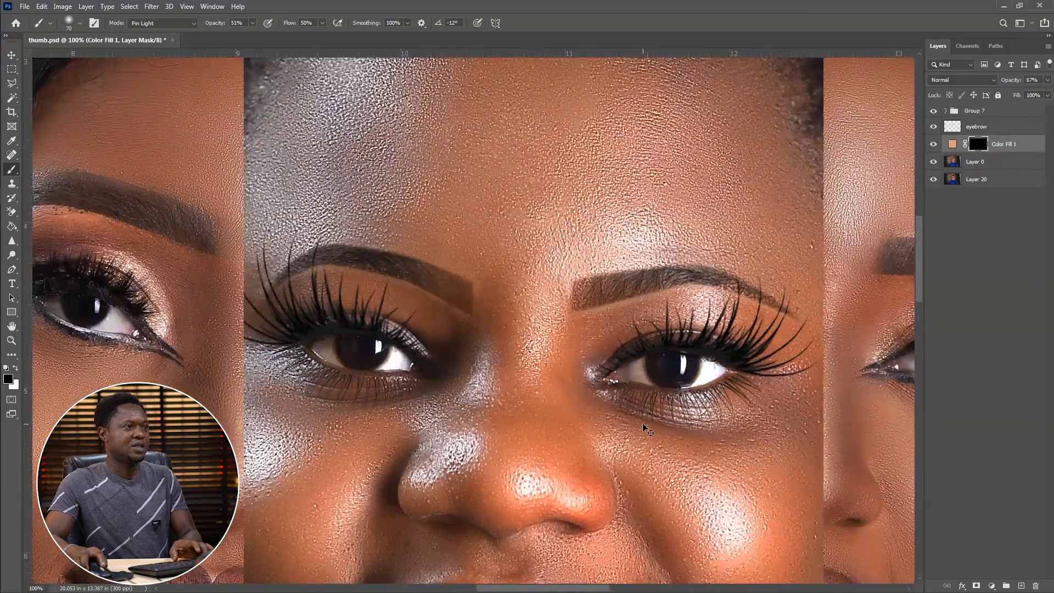
Step: Rename the Color Fill 1 layer as "eyebrow liner"
{"action": "key", "text": "ctrl+minus"}
{"action": "key", "text": "ctrl+minus"}
{"action": "key", "text": "ctrl+minus"}
{"action": "key", "text": "ctrl+minus"}
{"action": "double_click", "coordinate": [1003, 144]}
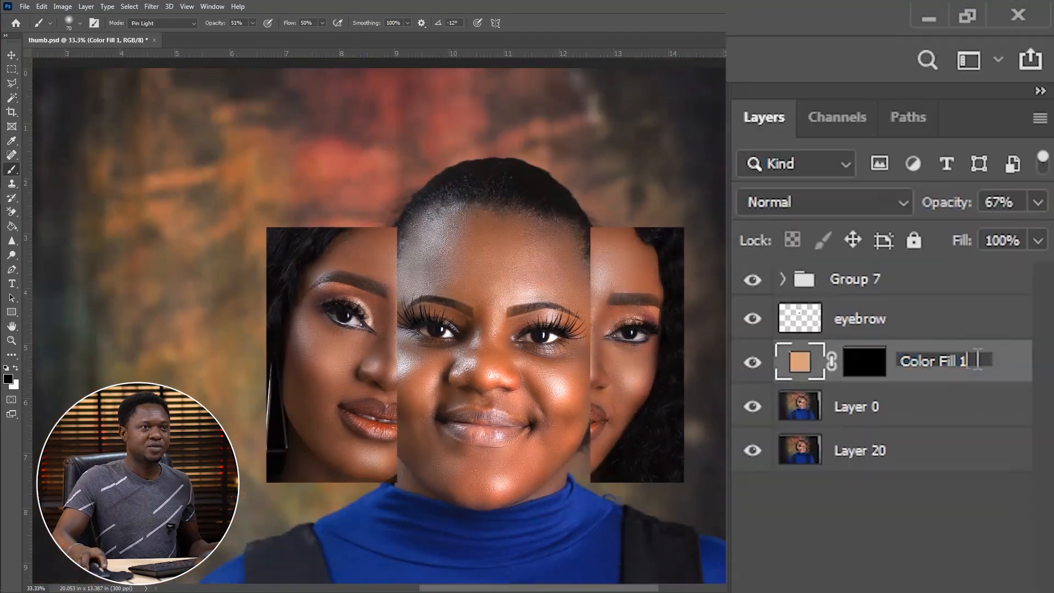
{"action": "type", "text": "eyebrow lin"}
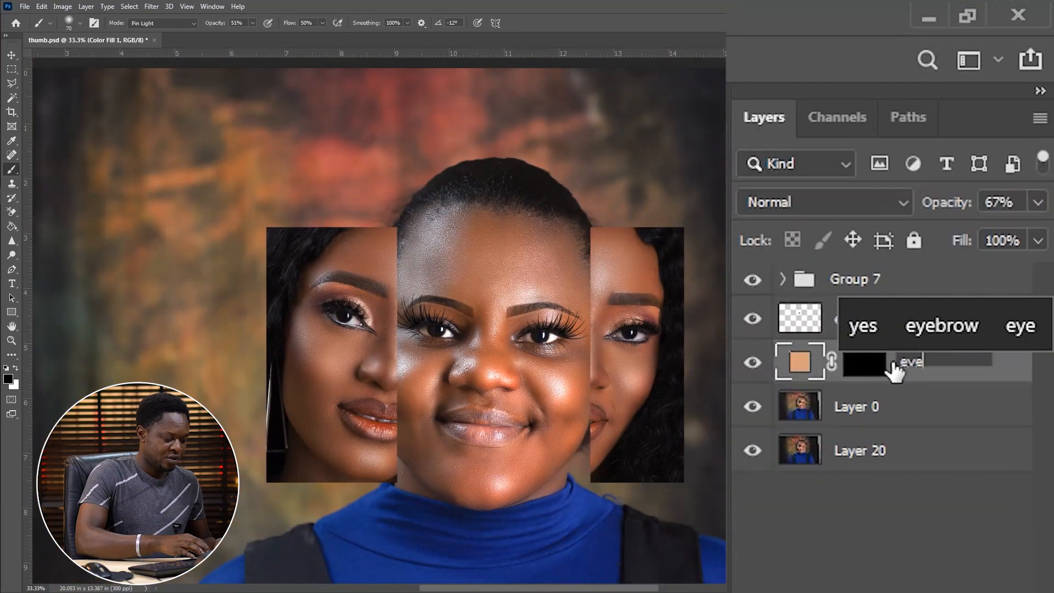
{"action": "type", "text": "er"}
{"action": "key", "text": "Return"}
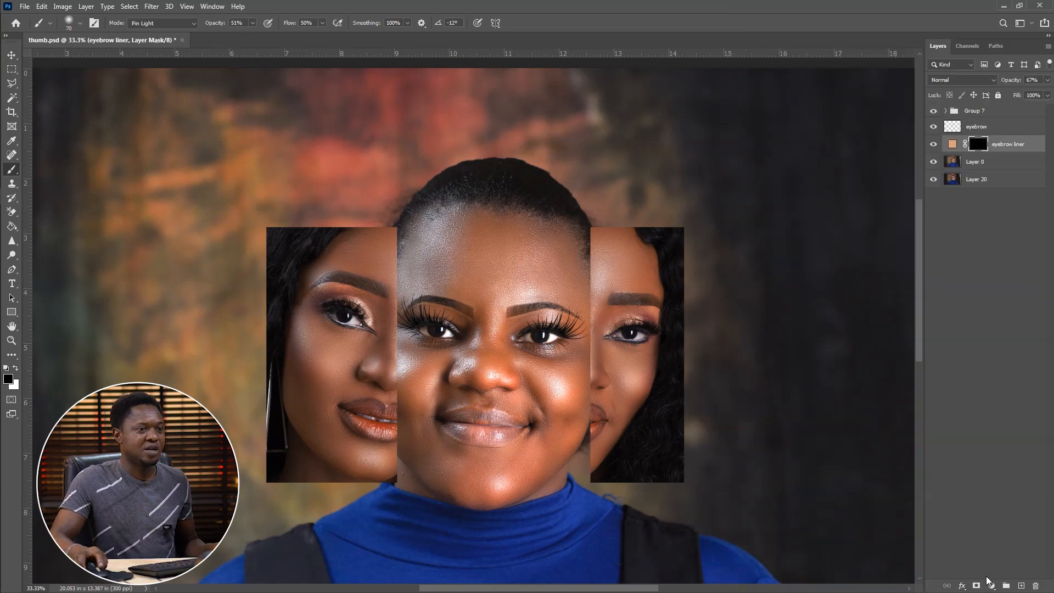
Step: Add a black (#000000) Solid Color fill layer above the eyebrow liner layer and invert its mask to hide it
{"action": "left_click", "coordinate": [991, 587]}
{"action": "left_click", "coordinate": [925, 86]}
{"action": "left_click", "coordinate": [508, 426]}
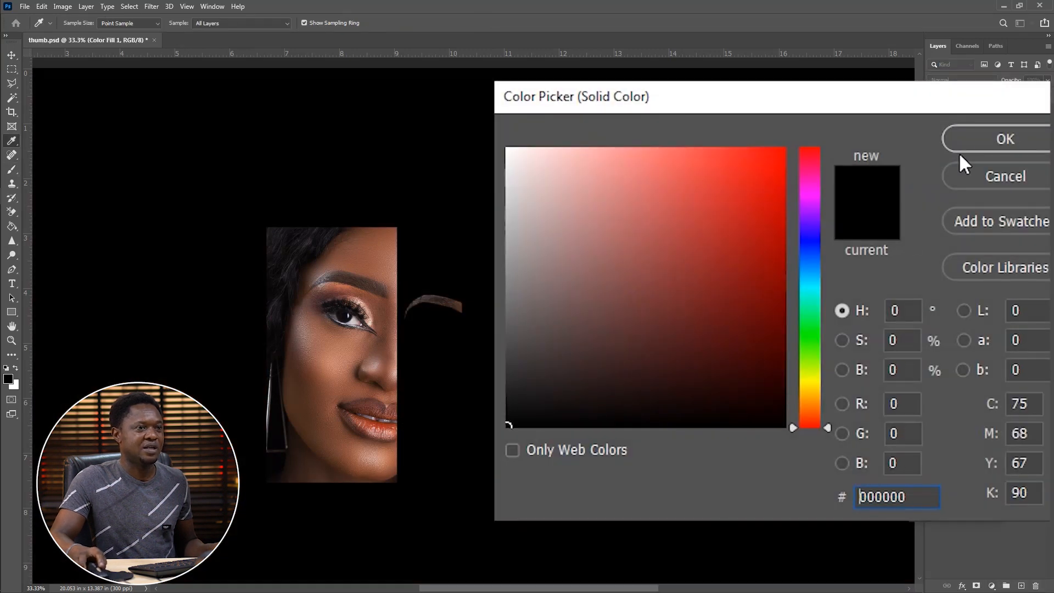
{"action": "left_click", "coordinate": [961, 144]}
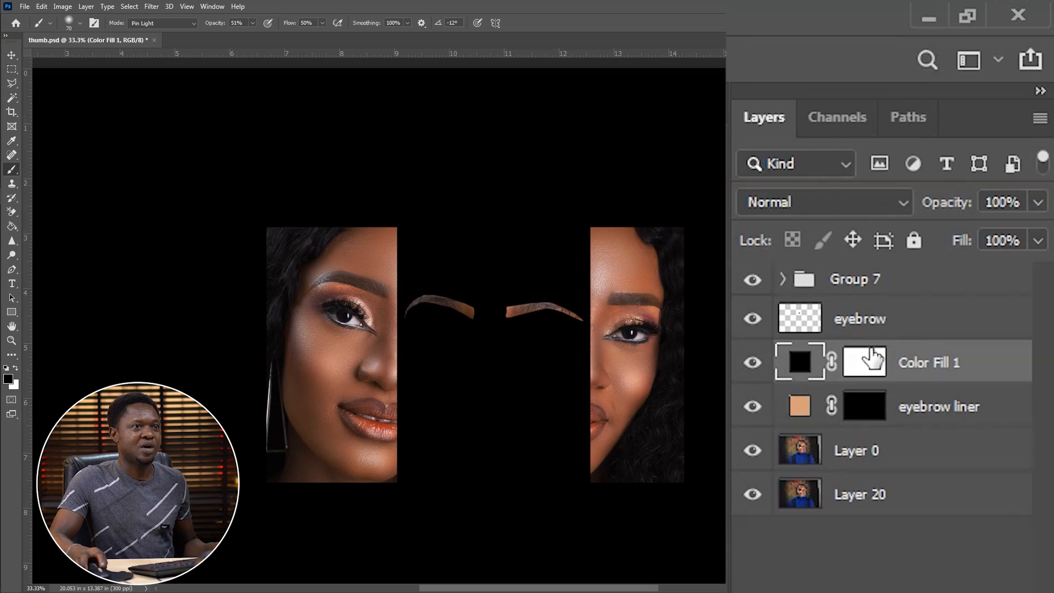
{"action": "left_click", "coordinate": [873, 370]}
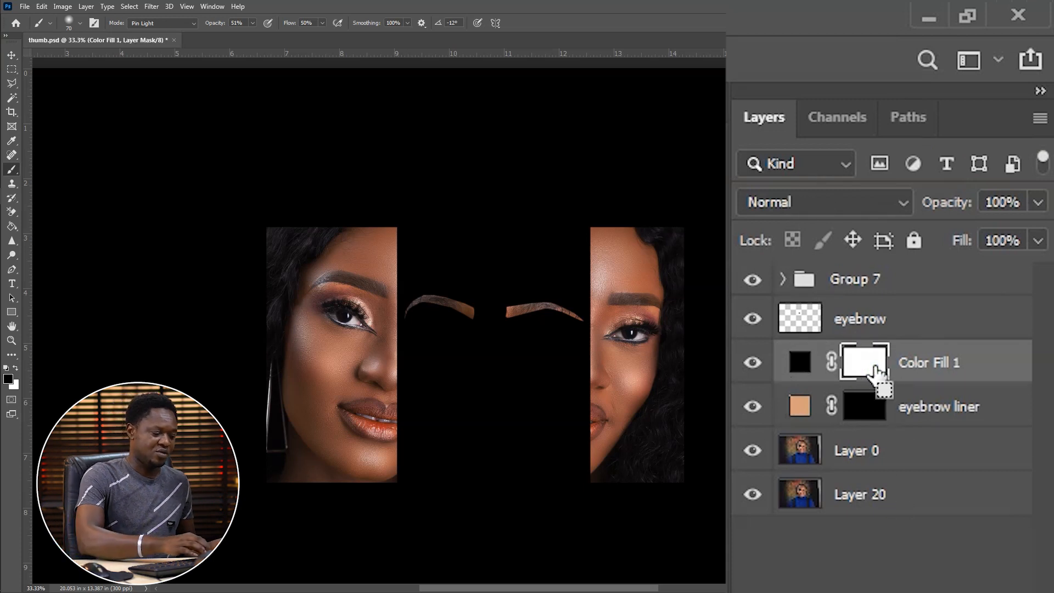
{"action": "key", "text": "ctrl+i"}
Step: Compare the eye on the image's right side with the eyeliner in the adjacent reference photo
{"action": "key", "text": "ctrl+plus"}
{"action": "key", "text": "ctrl+plus"}
{"action": "key", "text": "ctrl+plus"}
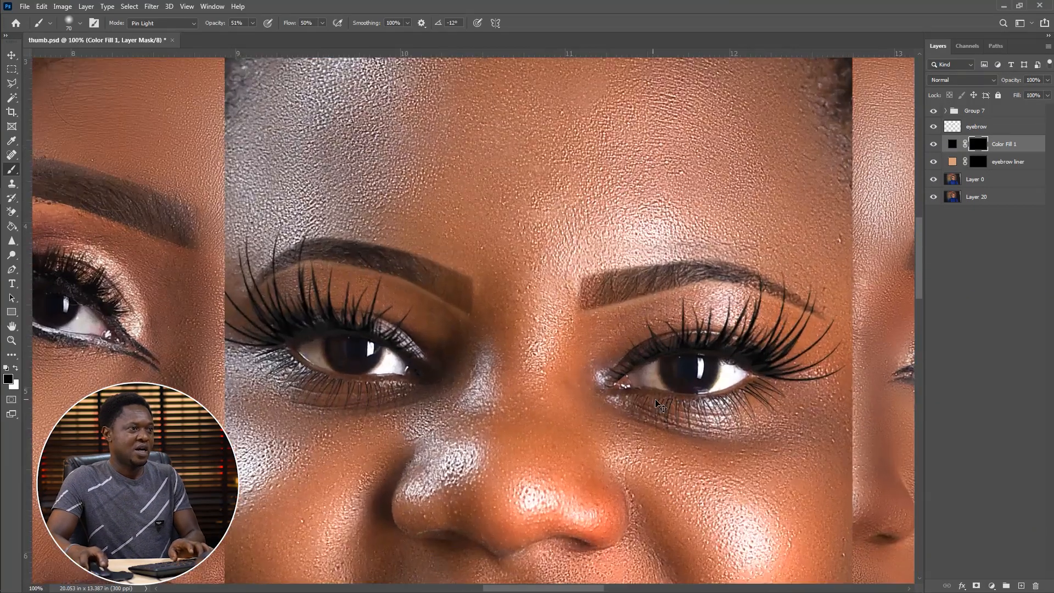
{"action": "key", "text": "ctrl+plus"}
{"action": "left_click_drag", "start_coordinate": [661, 406], "coordinate": [370, 265]}
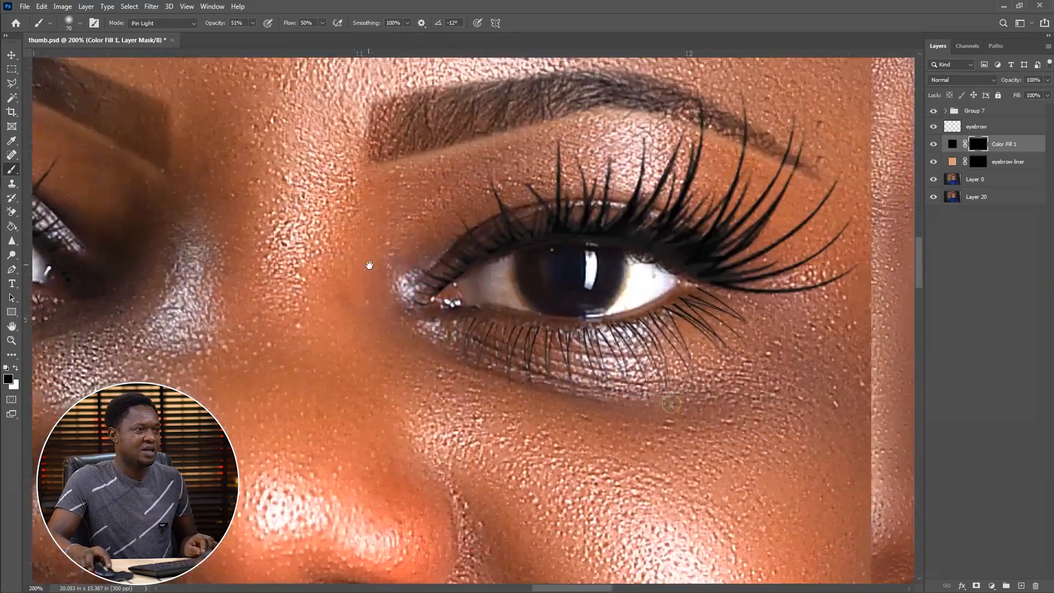
{"action": "left_click_drag", "start_coordinate": [808, 286], "coordinate": [522, 300]}
{"action": "left_click_drag", "start_coordinate": [643, 298], "coordinate": [431, 302]}
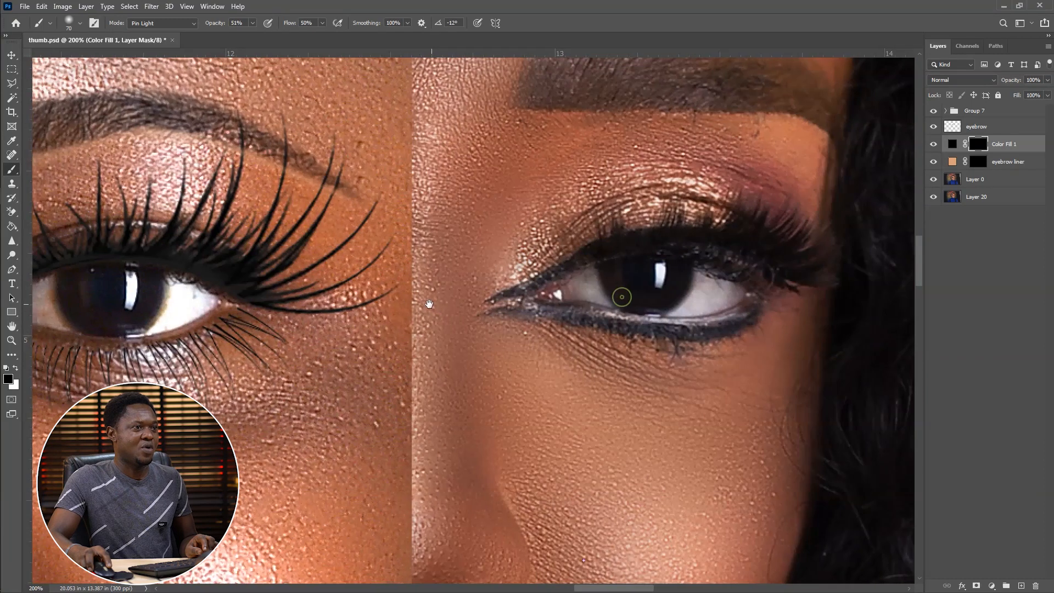
{"action": "left_click_drag", "start_coordinate": [574, 342], "coordinate": [663, 347]}
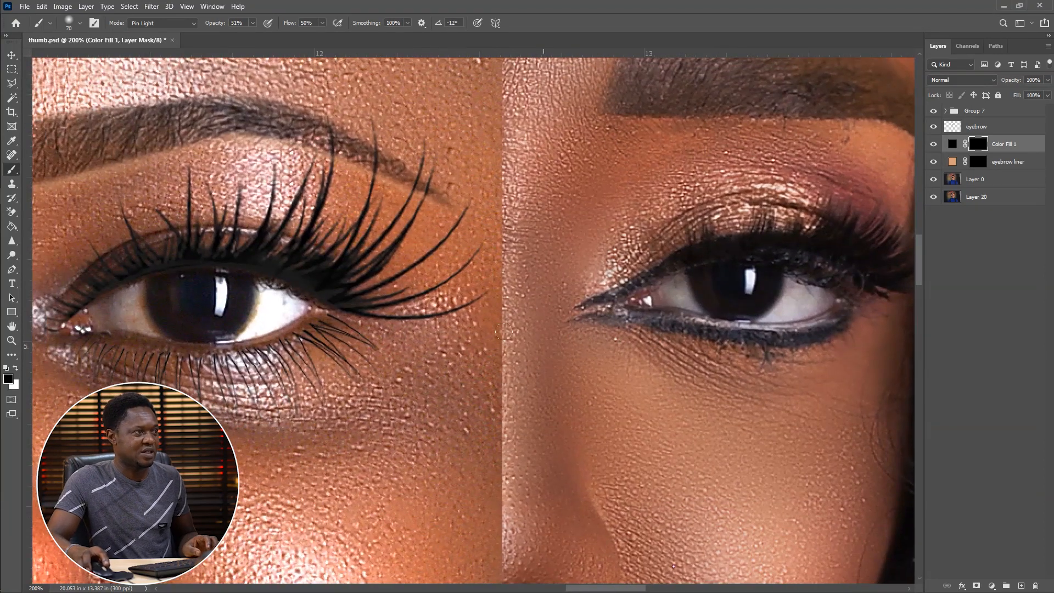
{"action": "left_click_drag", "start_coordinate": [500, 389], "coordinate": [509, 389]}
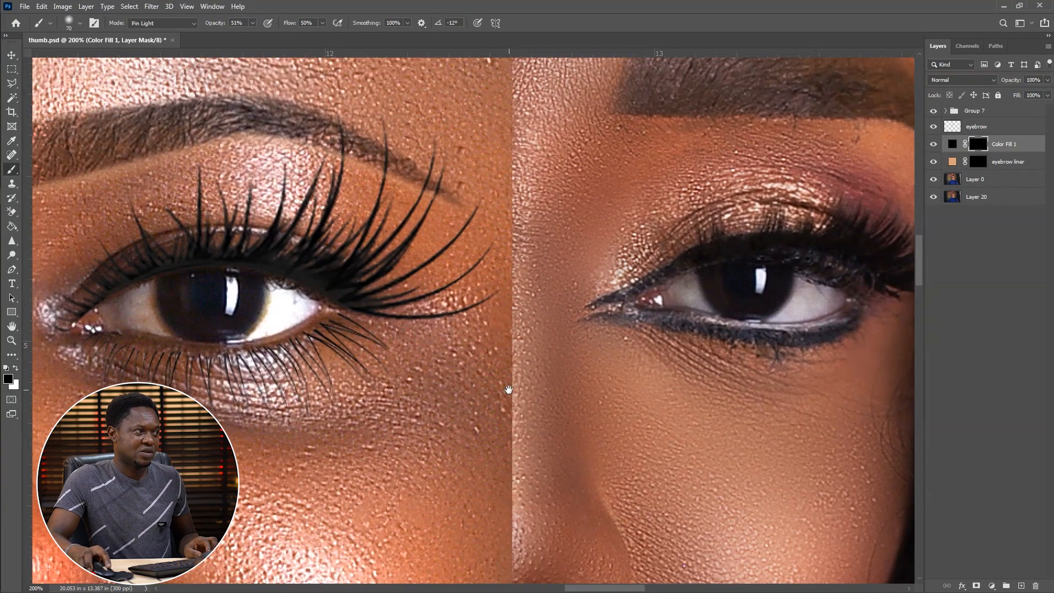
Step: Set up the brush with a white foreground, 100% opacity and 100% flow for painting on the black fill's mask
{"action": "key", "text": "l"}
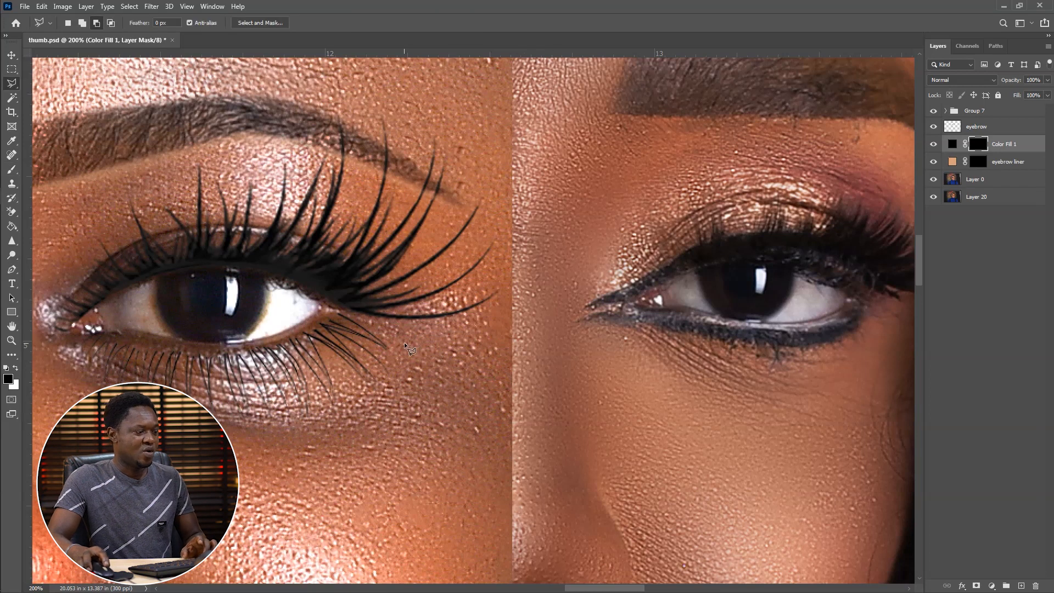
{"action": "key", "text": "b"}
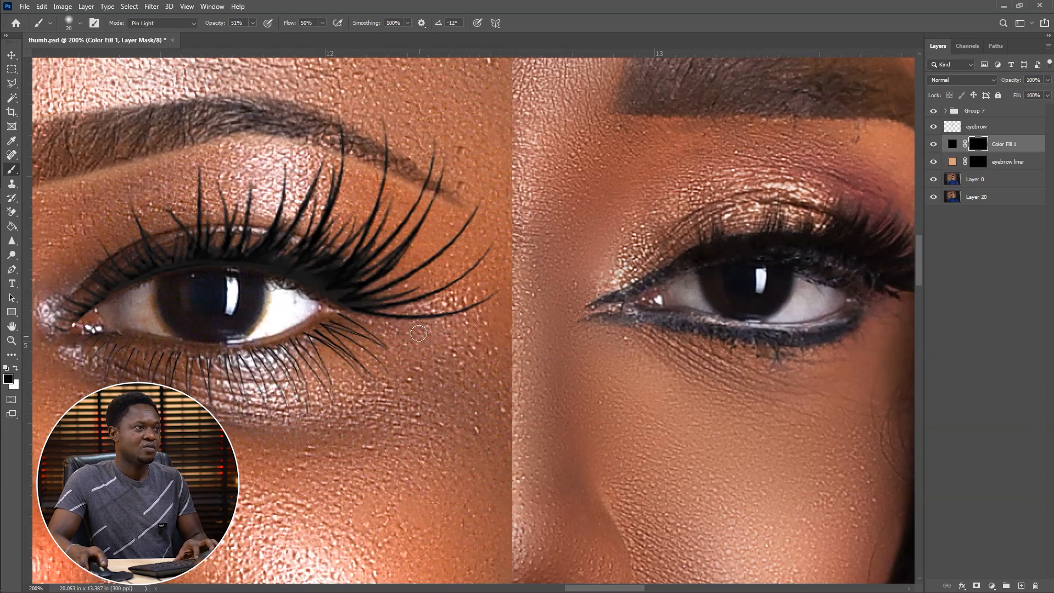
{"action": "left_click", "coordinate": [9, 379]}
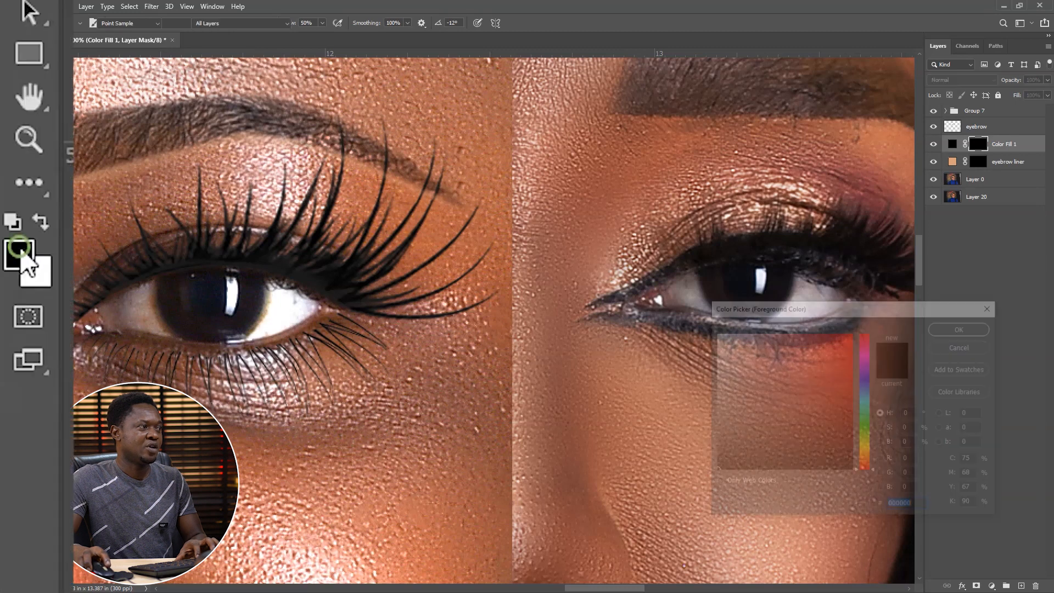
{"action": "left_click", "coordinate": [937, 329]}
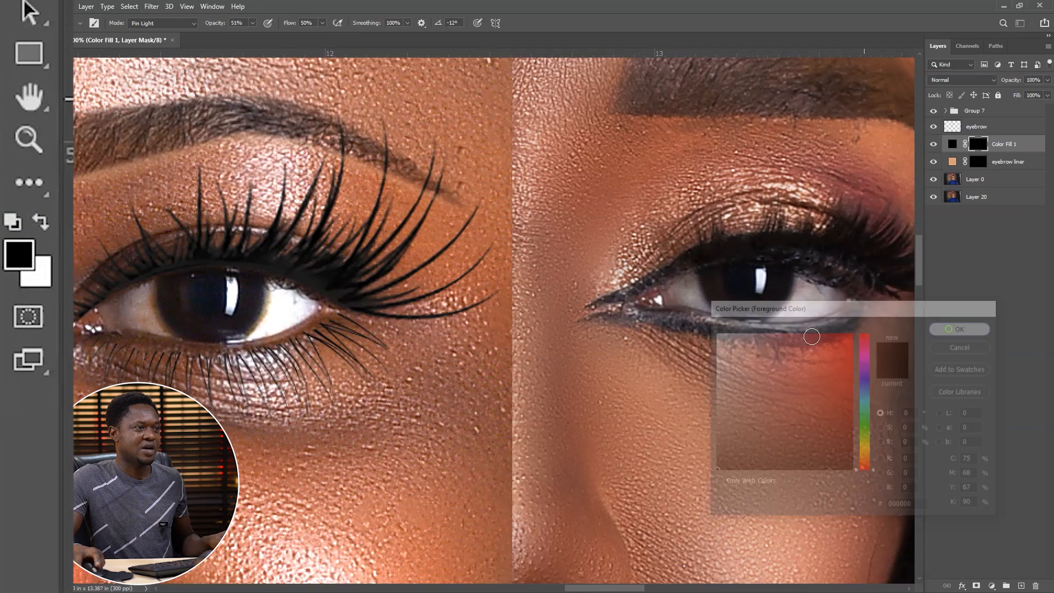
{"action": "key", "text": "x"}
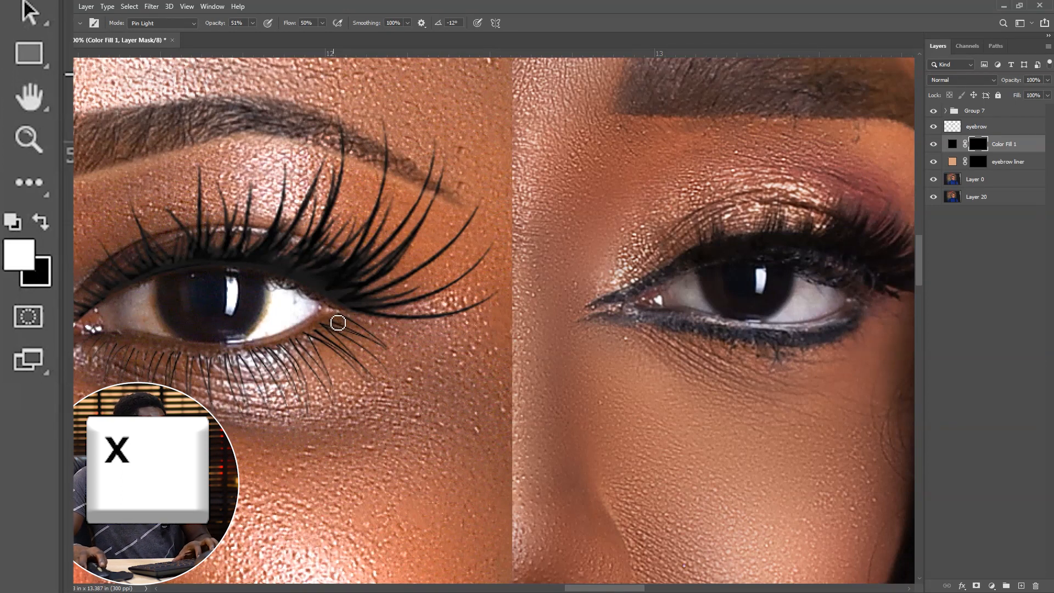
{"action": "left_click", "coordinate": [252, 24]}
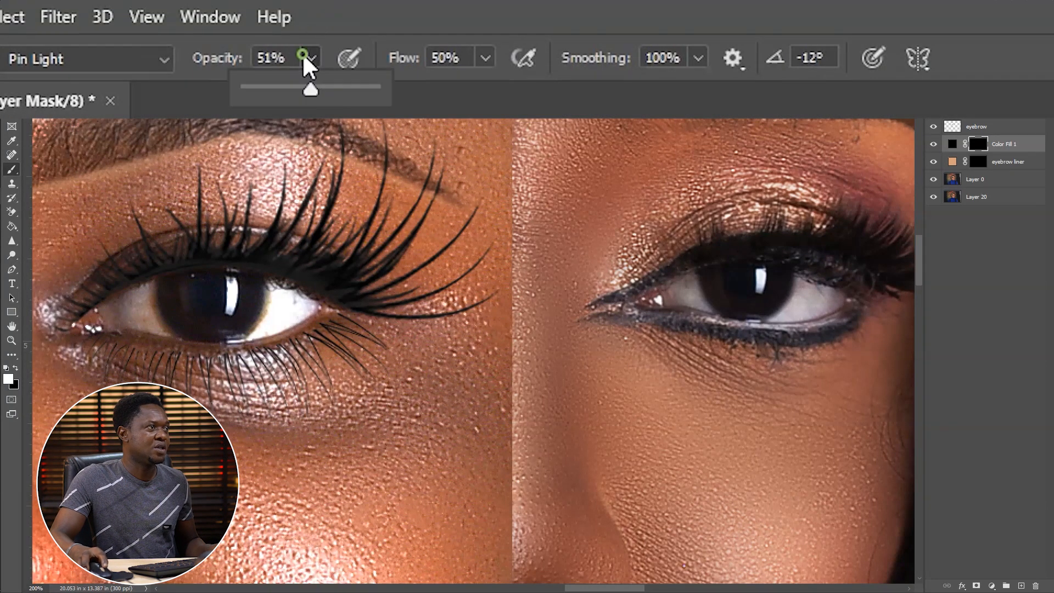
{"action": "left_click_drag", "start_coordinate": [311, 89], "coordinate": [431, 106]}
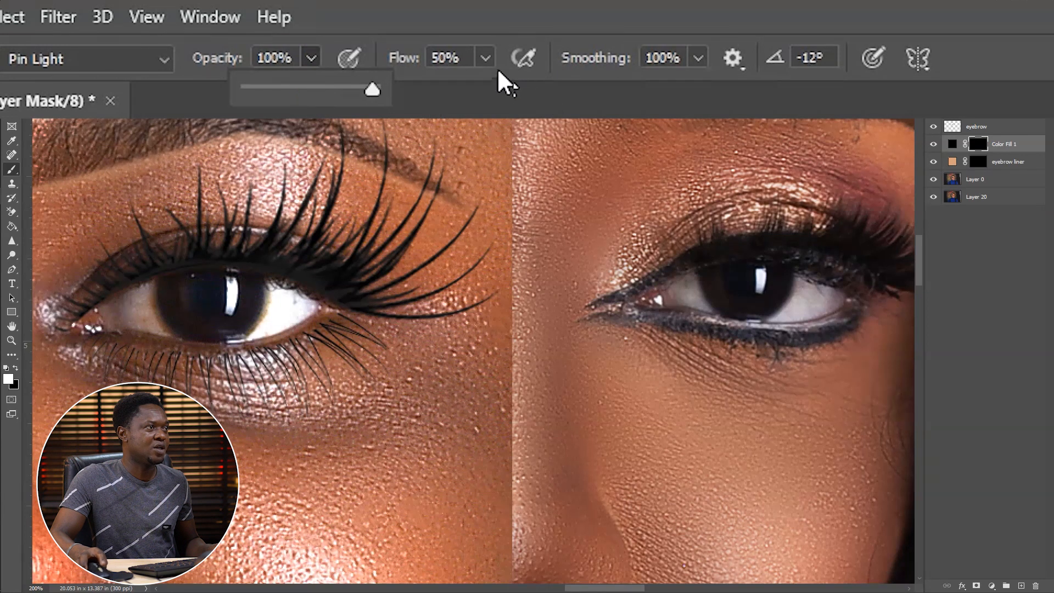
{"action": "left_click", "coordinate": [485, 57]}
{"action": "left_click_drag", "start_coordinate": [489, 87], "coordinate": [549, 90]}
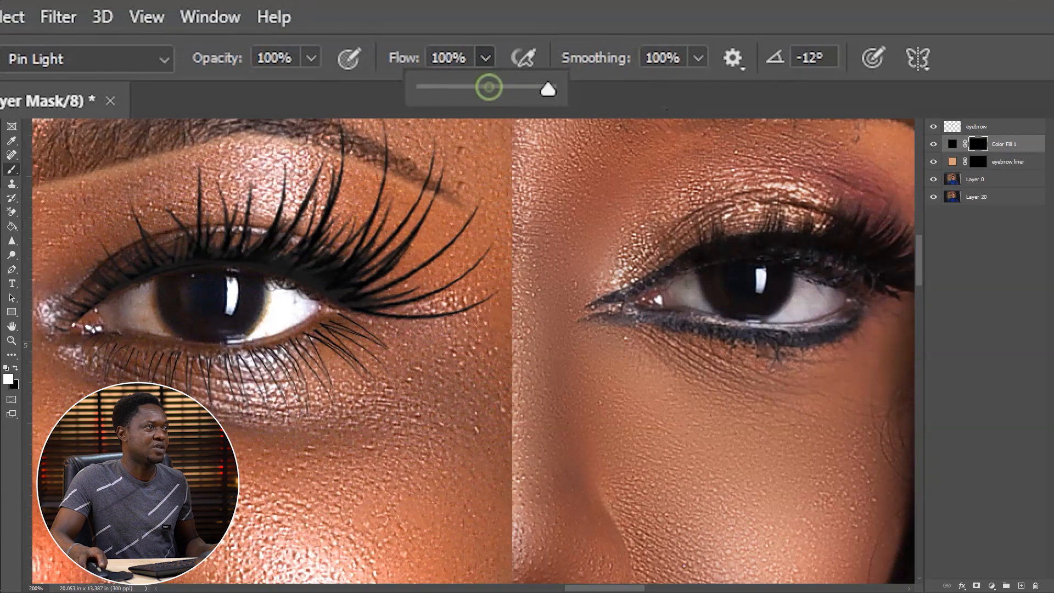
Step: Paint thin black eyeliner along the lower and upper lash lines of the image's right eye on the fill mask
{"action": "left_click", "coordinate": [352, 314]}
{"action": "mouse_move", "coordinate": [336, 324]}
{"action": "left_mouse_down"}
{"action": "mouse_move", "coordinate": [272, 355]}
{"action": "mouse_move", "coordinate": [218, 362]}
{"action": "mouse_move", "coordinate": [127, 341]}
{"action": "mouse_move", "coordinate": [40, 354]}
{"action": "left_mouse_up"}
{"action": "left_click_drag", "start_coordinate": [129, 356], "coordinate": [320, 375]}
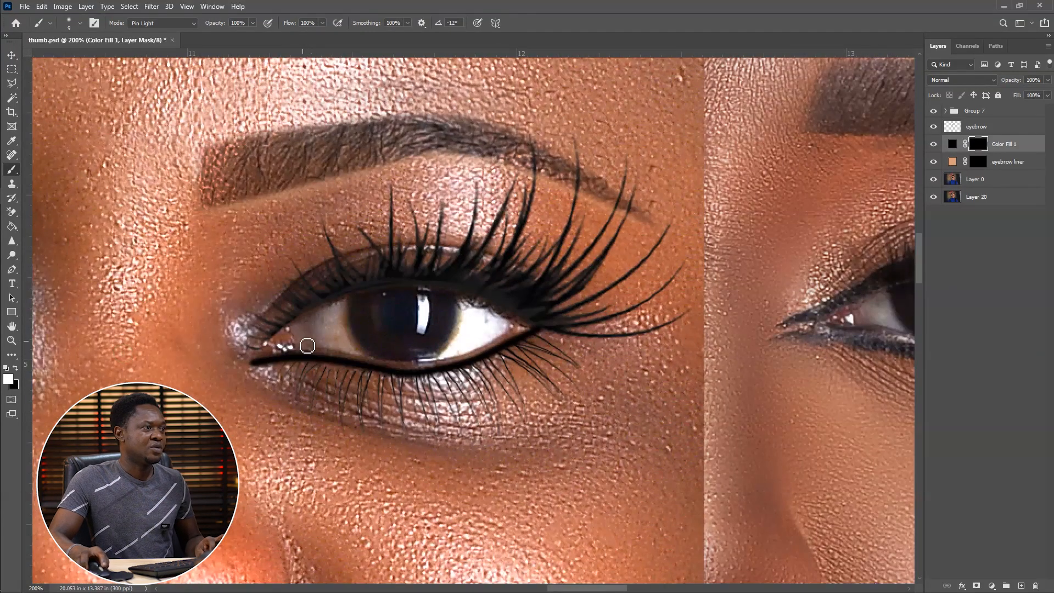
{"action": "mouse_move", "coordinate": [265, 342]}
{"action": "left_mouse_down"}
{"action": "mouse_move", "coordinate": [343, 289]}
{"action": "mouse_move", "coordinate": [453, 280]}
{"action": "left_mouse_up"}
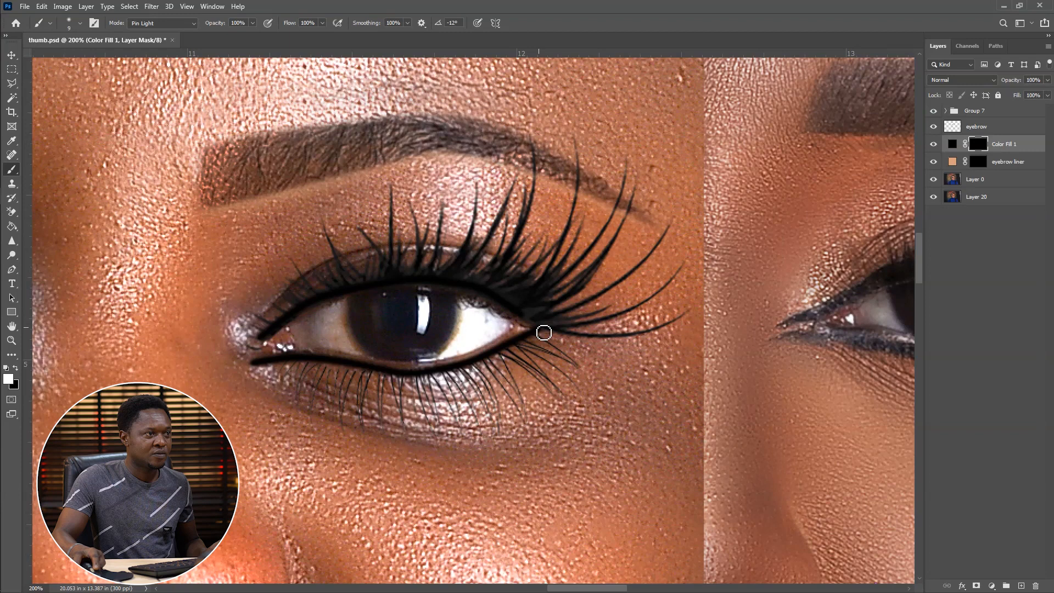
Step: Paint matching black eyeliner along the upper and lower lash lines of the image's left eye on the fill mask
{"action": "left_click_drag", "start_coordinate": [437, 375], "coordinate": [666, 378]}
{"action": "left_click_drag", "start_coordinate": [351, 367], "coordinate": [704, 338]}
{"action": "mouse_move", "coordinate": [576, 317]}
{"action": "left_mouse_down"}
{"action": "mouse_move", "coordinate": [706, 401]}
{"action": "mouse_move", "coordinate": [612, 318]}
{"action": "mouse_move", "coordinate": [589, 314]}
{"action": "left_mouse_up"}
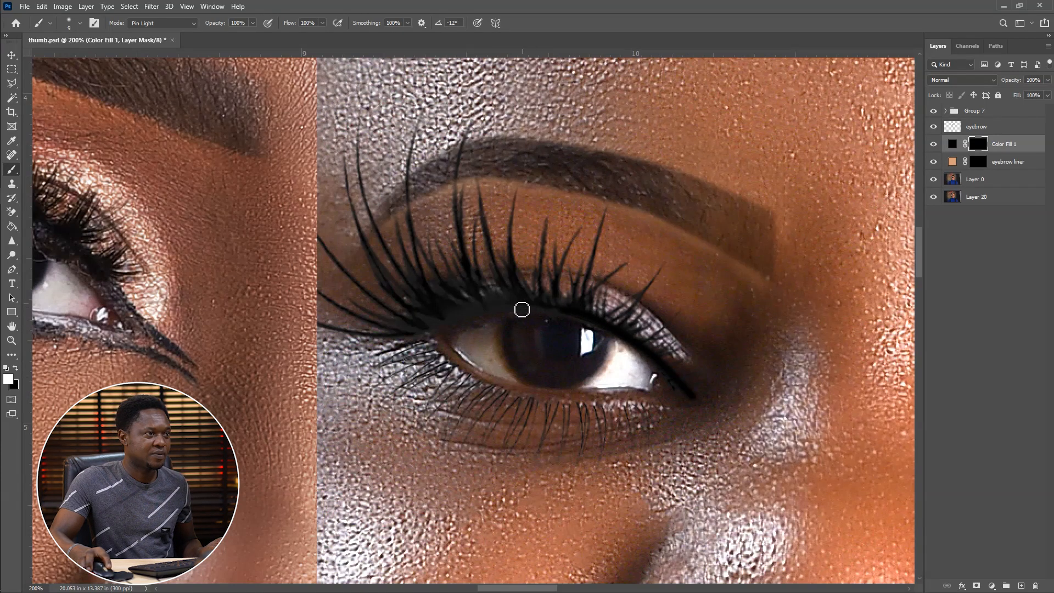
{"action": "left_click_drag", "start_coordinate": [483, 314], "coordinate": [427, 347]}
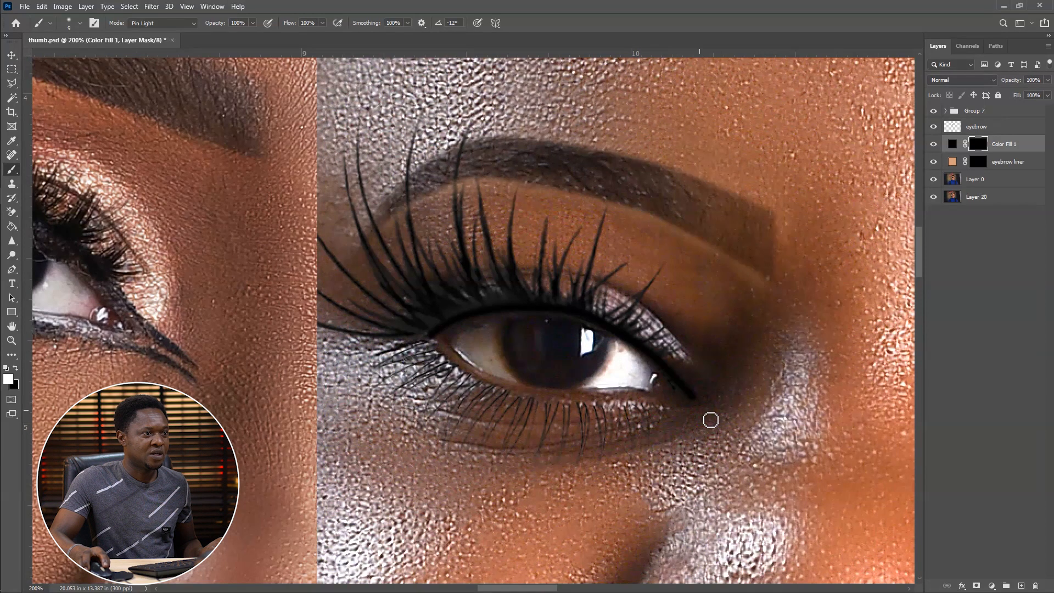
{"action": "mouse_move", "coordinate": [667, 409]}
{"action": "left_mouse_down"}
{"action": "mouse_move", "coordinate": [497, 397]}
{"action": "mouse_move", "coordinate": [421, 334]}
{"action": "left_mouse_up"}
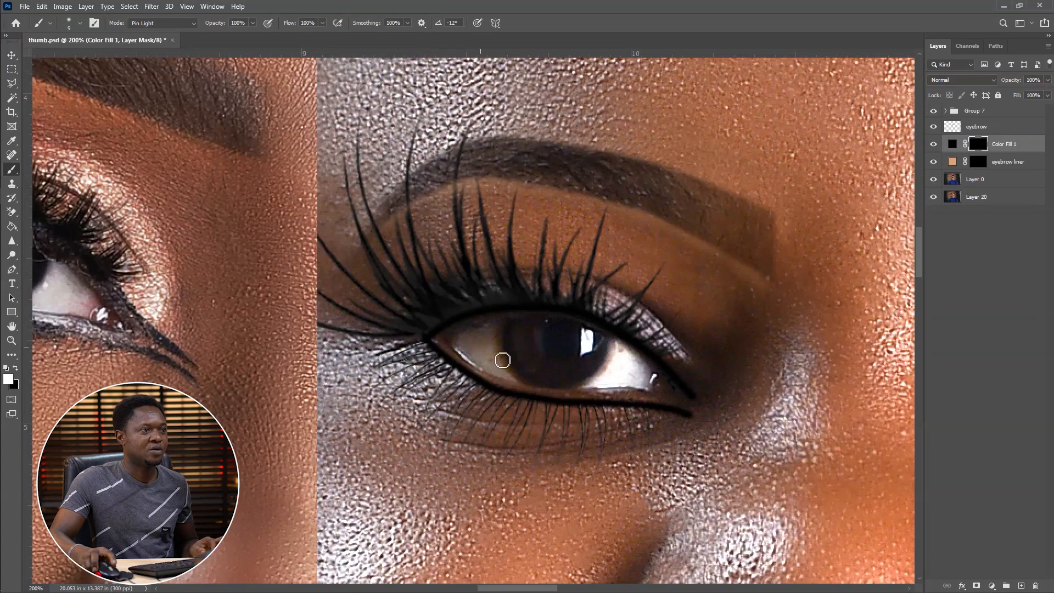
{"action": "left_click_drag", "start_coordinate": [674, 420], "coordinate": [303, 368]}
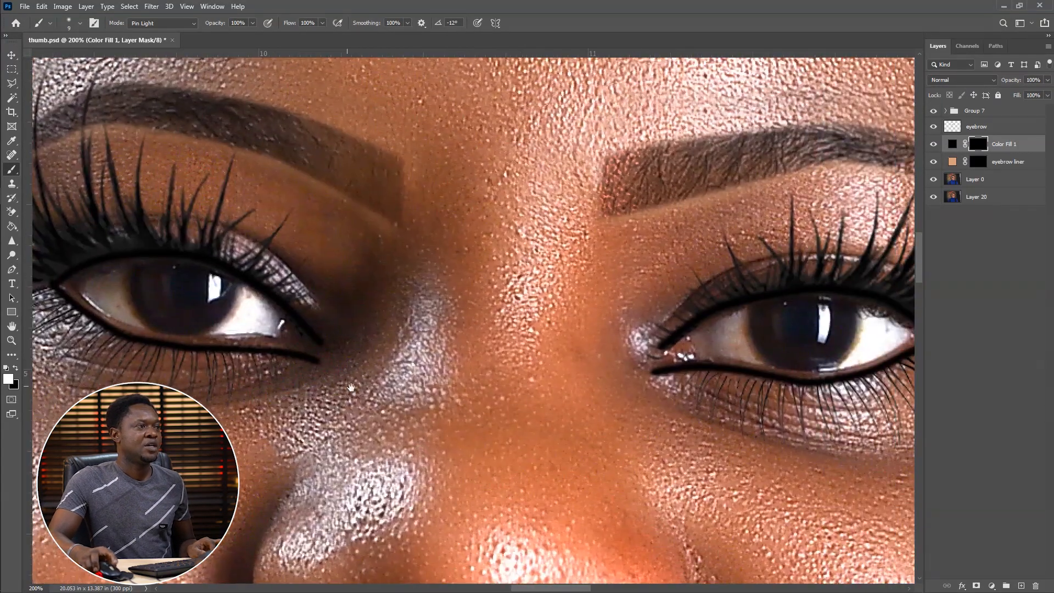
Step: Extend the black eyeliner into a finer pointed tip at the inner corner of the image's right eye, using a smaller brush
{"action": "left_click_drag", "start_coordinate": [668, 349], "coordinate": [652, 361]}
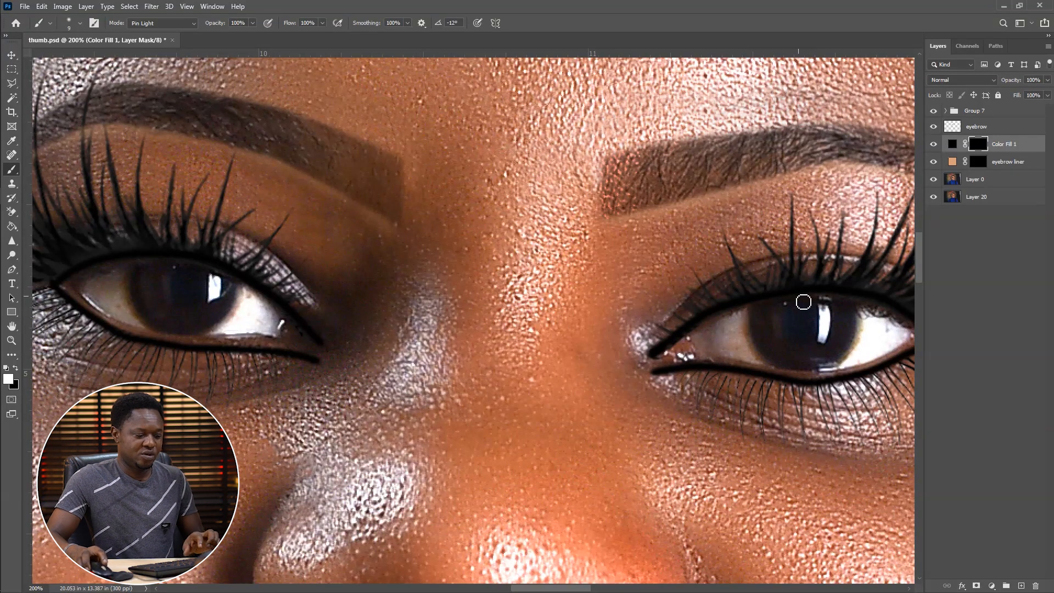
{"action": "key", "text": "bracketleft"}
{"action": "key", "text": "bracketleft"}
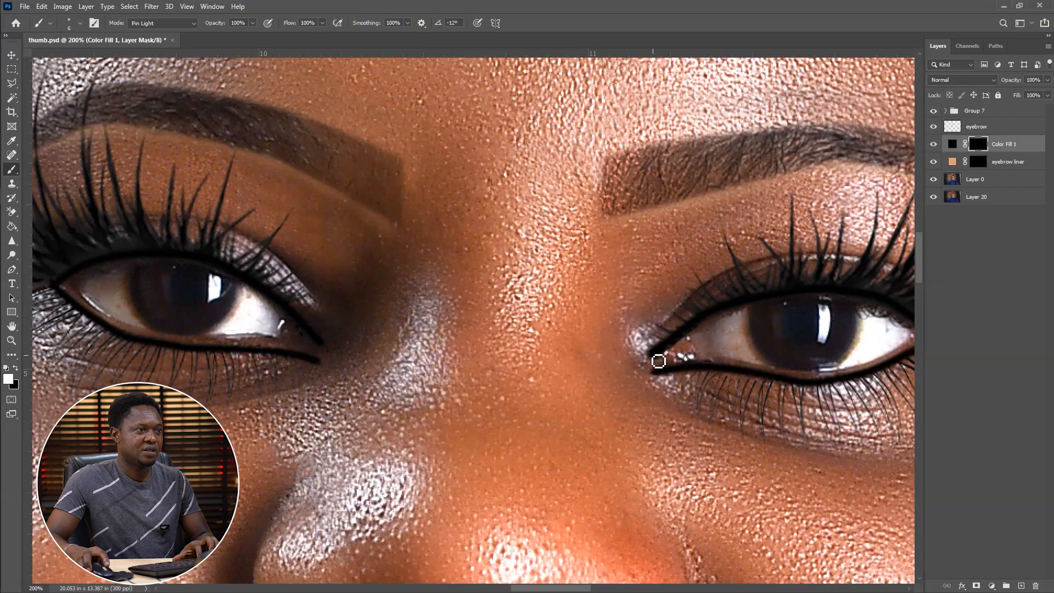
{"action": "mouse_move", "coordinate": [656, 360]}
{"action": "left_mouse_down"}
{"action": "mouse_move", "coordinate": [646, 369]}
{"action": "mouse_move", "coordinate": [656, 373]}
{"action": "left_mouse_up"}
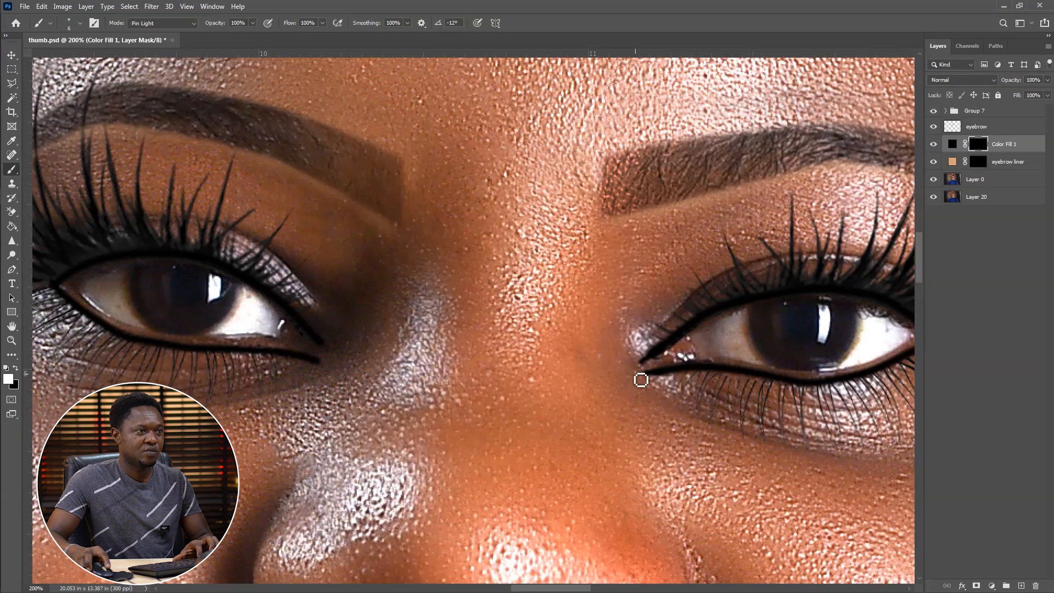
Step: Extend the eyeliner into a matching thin point at the inner corner of the image's left eye, redoing the stroke with a smaller brush
{"action": "left_click_drag", "start_coordinate": [328, 350], "coordinate": [339, 361]}
{"action": "key", "text": "ctrl+z"}
{"action": "key", "text": "bracketleft"}
{"action": "key", "text": "bracketleft"}
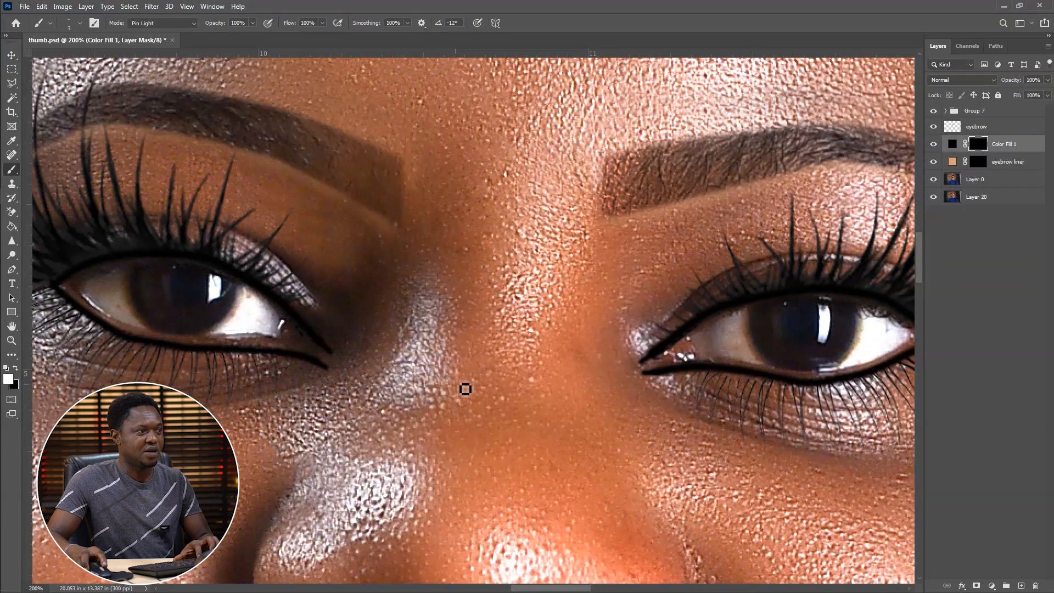
{"action": "key", "text": "bracketleft"}
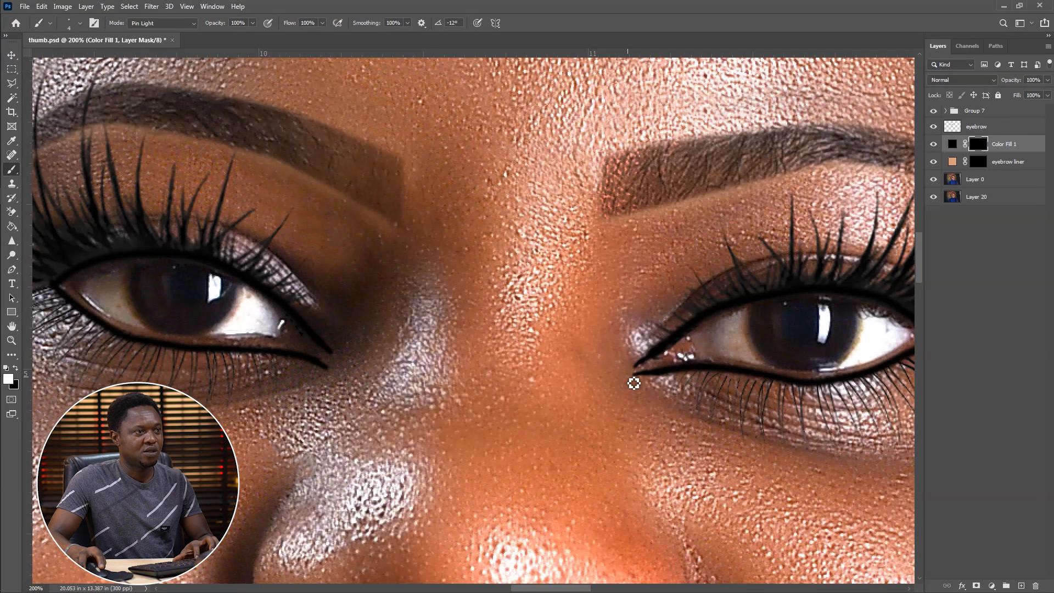
{"action": "mouse_move", "coordinate": [326, 350]}
{"action": "left_mouse_down"}
{"action": "mouse_move", "coordinate": [344, 365]}
{"action": "mouse_move", "coordinate": [342, 383]}
{"action": "left_mouse_up"}
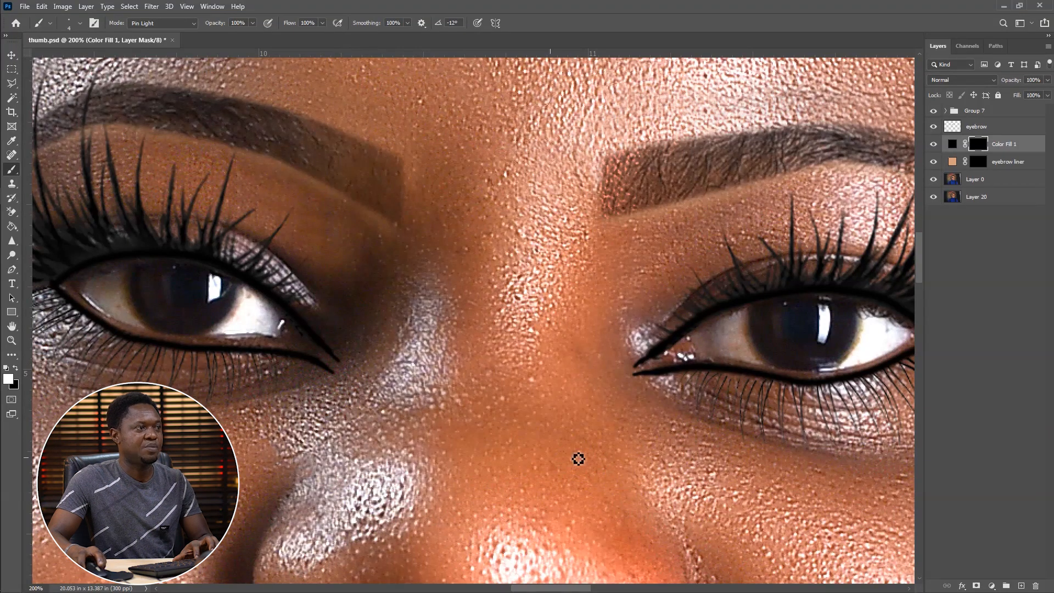
Step: Soften the eyeliner by lowering the black fill layer's opacity to 41%
{"action": "scroll", "coordinate": [644, 449], "scroll_direction": "down", "scroll_amount": 3}
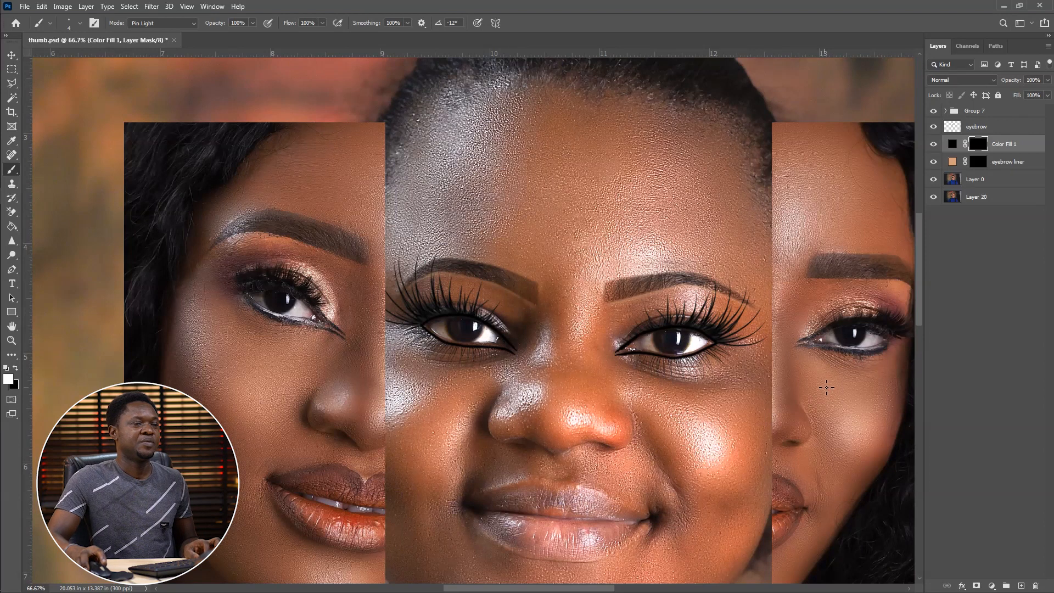
{"action": "left_click_drag", "start_coordinate": [949, 208], "coordinate": [867, 213]}
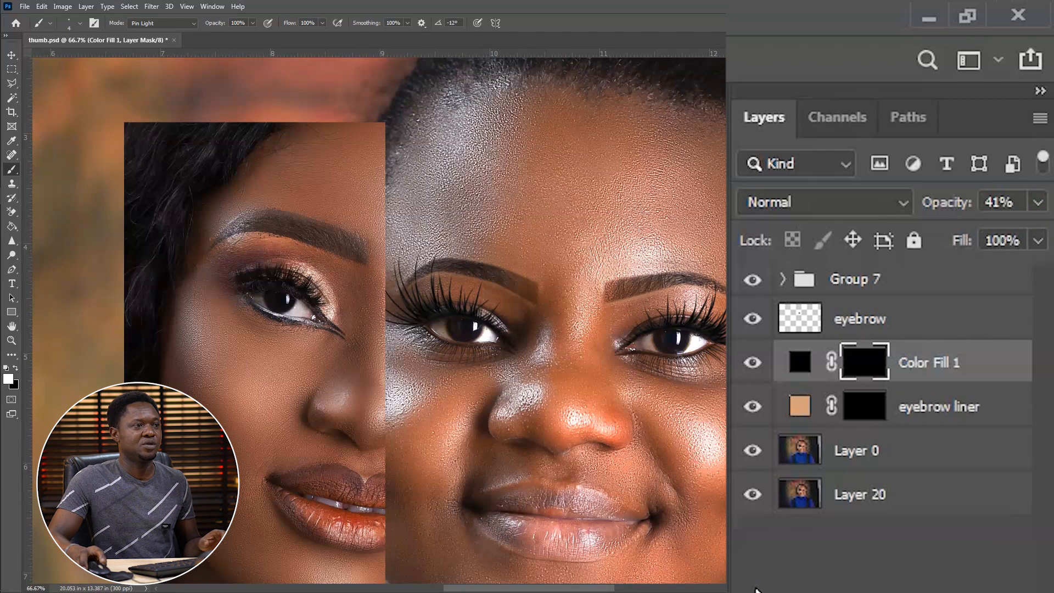
{"action": "left_click_drag", "start_coordinate": [615, 343], "coordinate": [547, 327]}
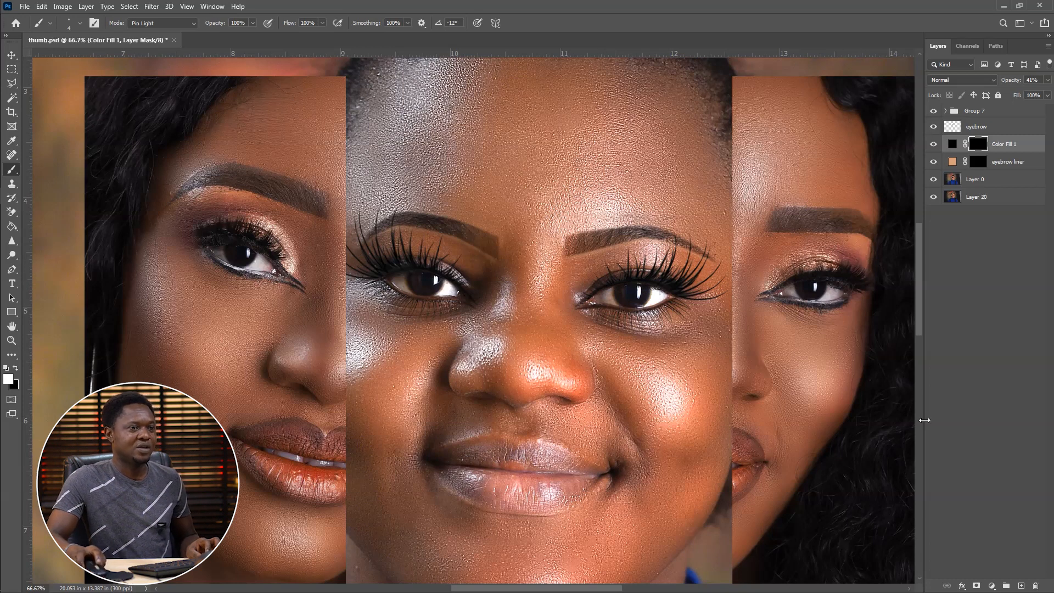
Step: Add a Solid Color fill layer in a dark plum purple with a hue of 316°
{"action": "left_click", "coordinate": [991, 587]}
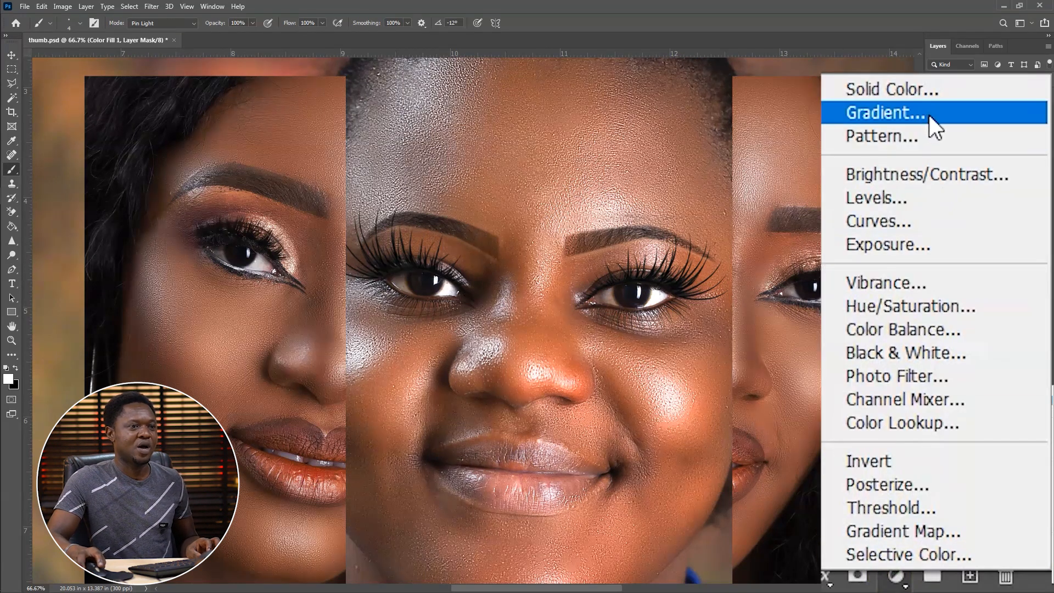
{"action": "left_click", "coordinate": [919, 91]}
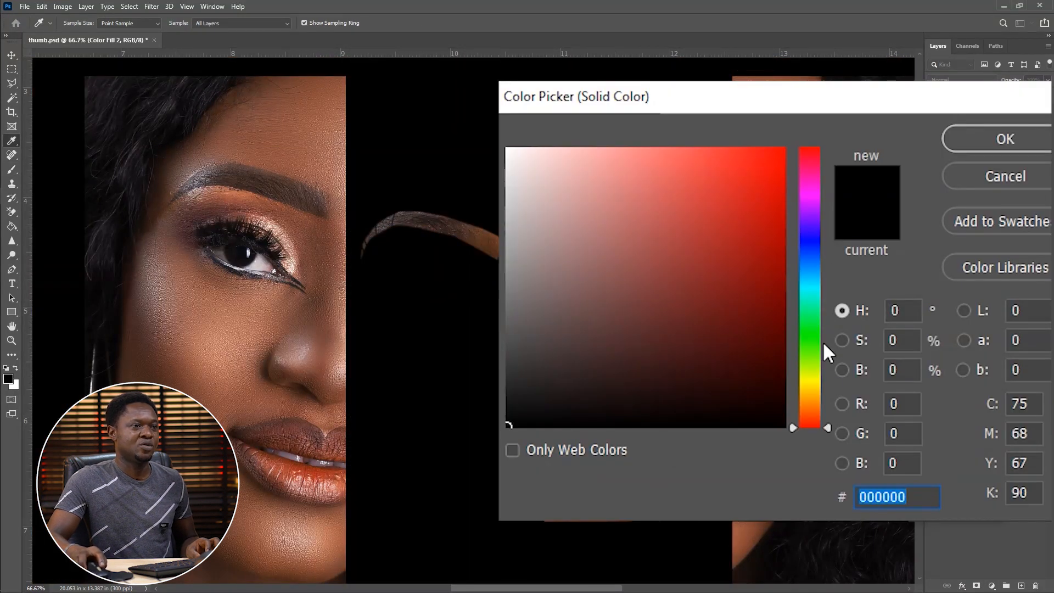
{"action": "left_click_drag", "start_coordinate": [809, 209], "coordinate": [827, 196]}
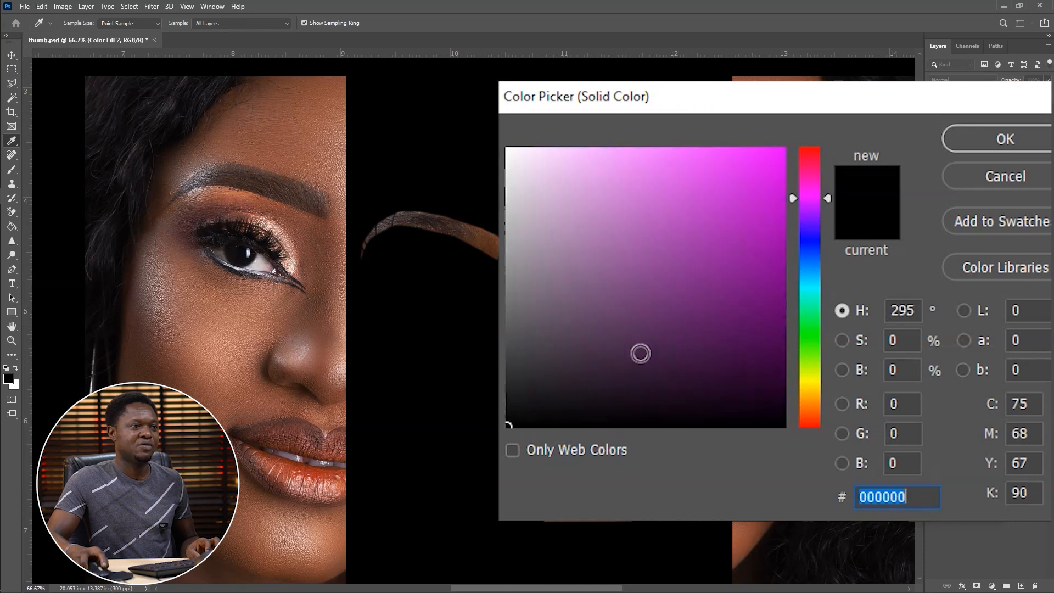
{"action": "left_click", "coordinate": [643, 349]}
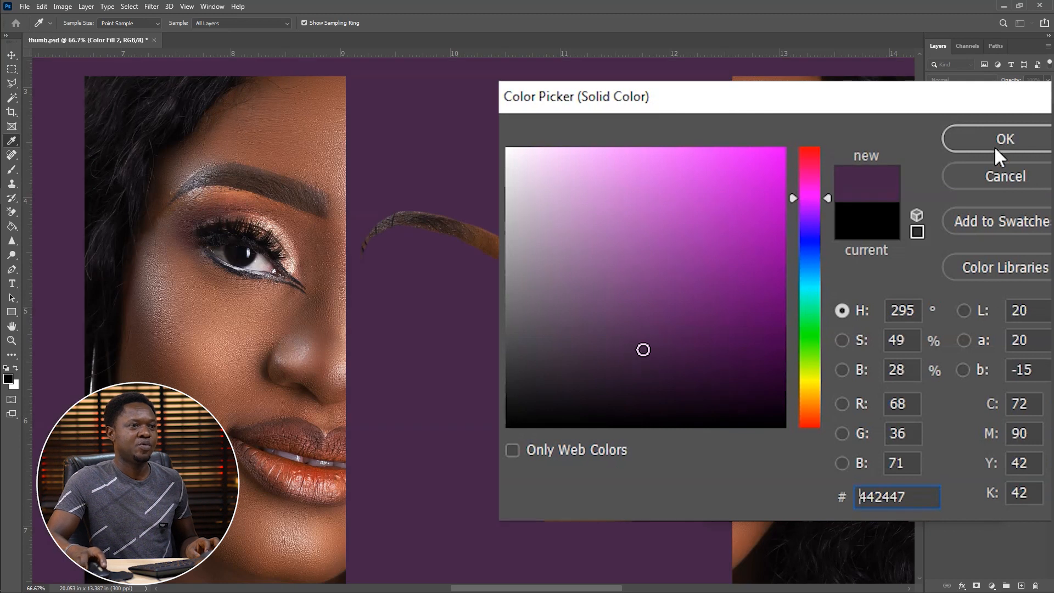
{"action": "left_click_drag", "start_coordinate": [826, 196], "coordinate": [825, 179]}
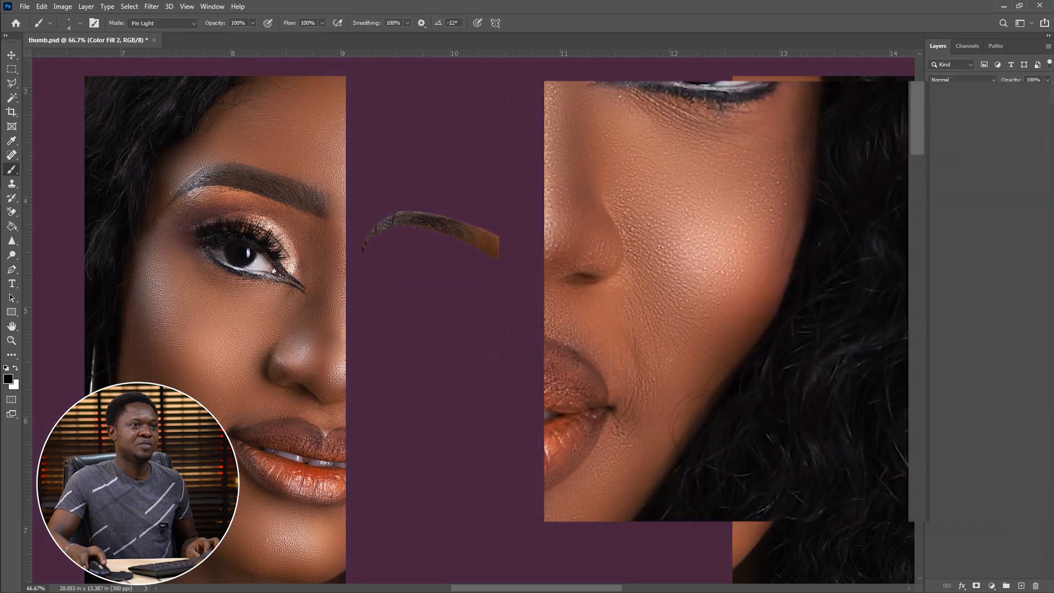
Step: Set the plum fill's blend mode to Hard Light and invert its mask to hide the colour
{"action": "left_click", "coordinate": [951, 80]}
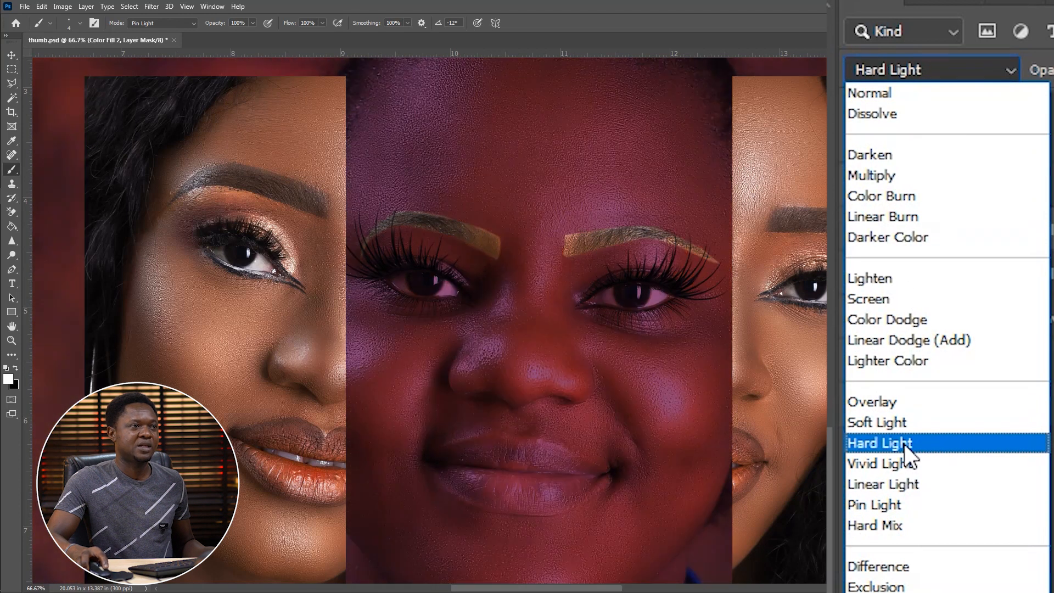
{"action": "left_click", "coordinate": [905, 444]}
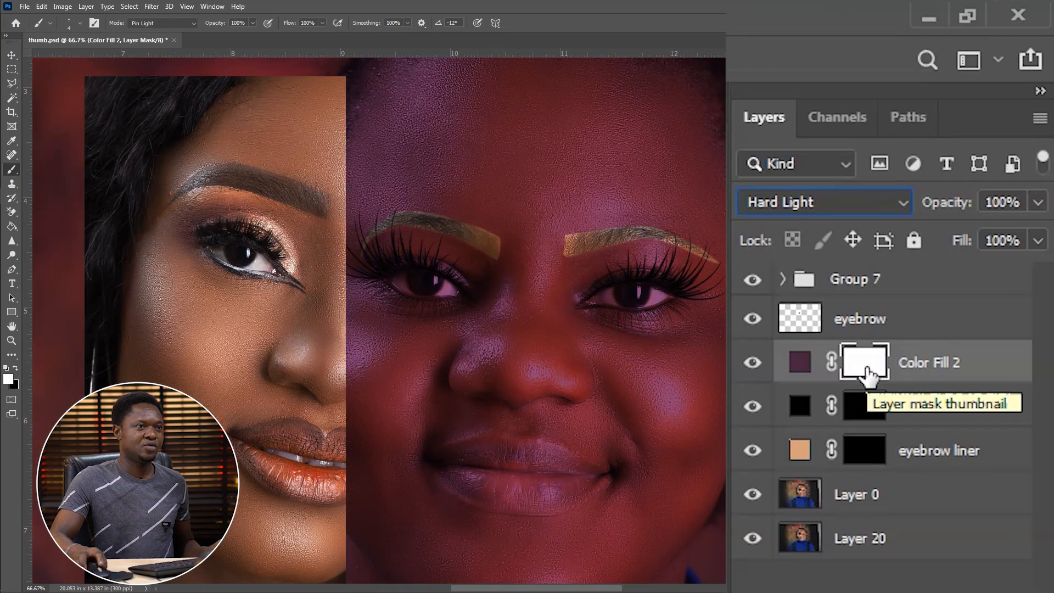
{"action": "key", "text": "ctrl+i"}
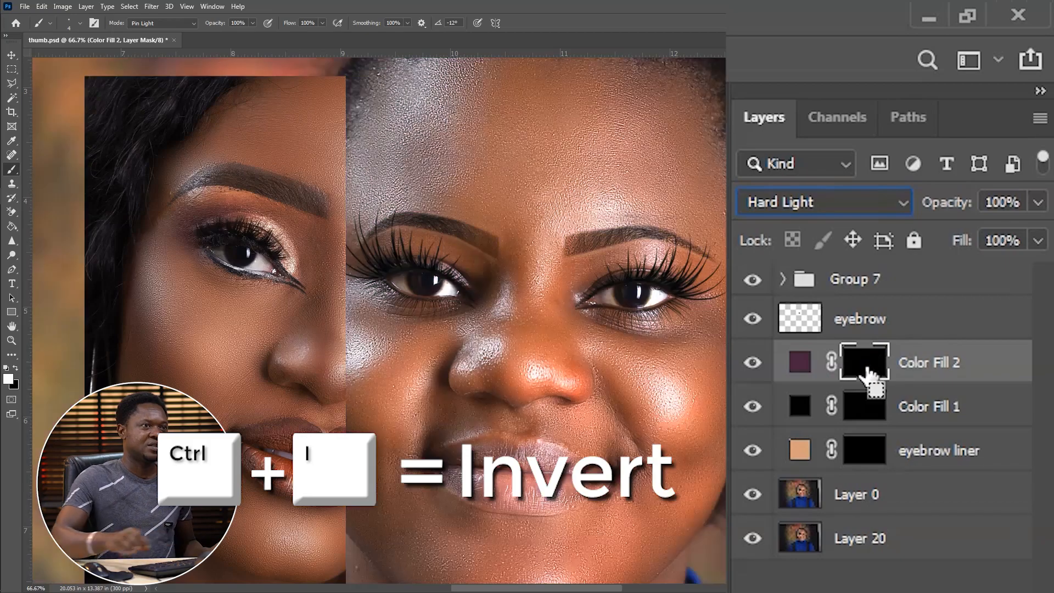
Step: Enlarge the white brush to about 60 px for painting eyeshadow on the image's right eyelid
{"action": "key", "text": "ctrl+plus"}
{"action": "key", "text": "ctrl+plus"}
{"action": "left_click_drag", "start_coordinate": [753, 285], "coordinate": [360, 349]}
{"action": "left_click_drag", "start_coordinate": [607, 325], "coordinate": [339, 336]}
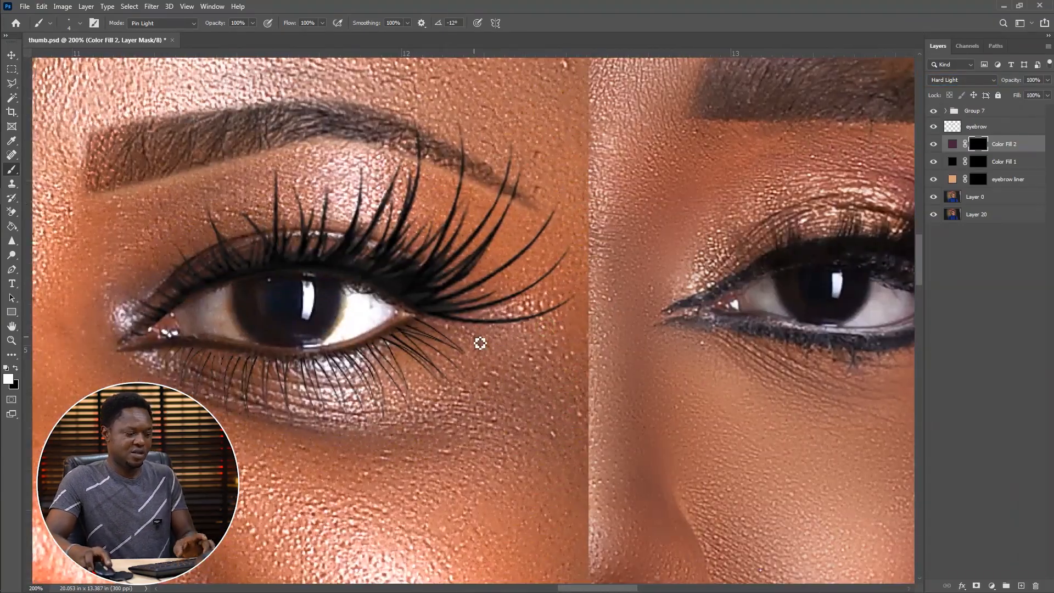
{"action": "key", "text": "ctrl+minus"}
{"action": "left_click_drag", "start_coordinate": [461, 290], "coordinate": [418, 289]}
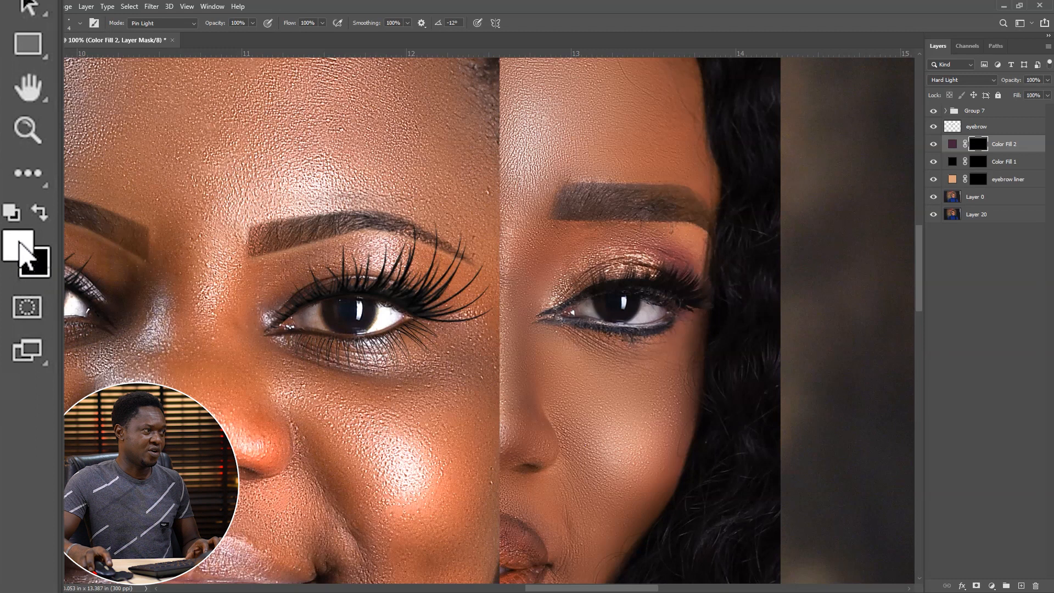
{"action": "key", "text": "bracketright"}
{"action": "key", "text": "bracketright"}
{"action": "key", "text": "bracketright"}
{"action": "key", "text": "bracketright"}
{"action": "key", "text": "bracketright"}
{"action": "key", "text": "bracketright"}
{"action": "key", "text": "bracketright"}
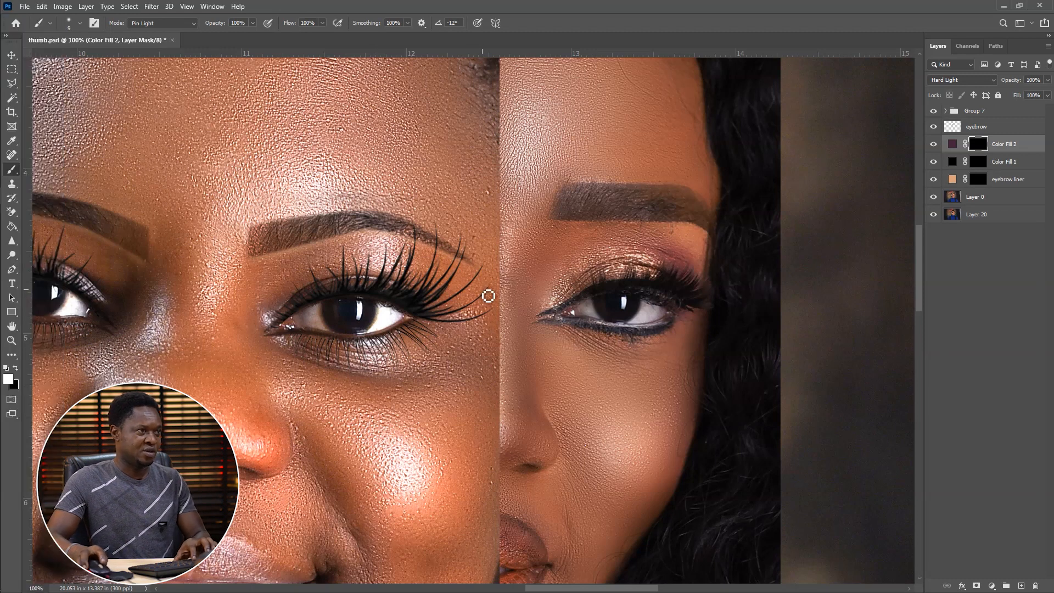
{"action": "key", "text": "bracketright"}
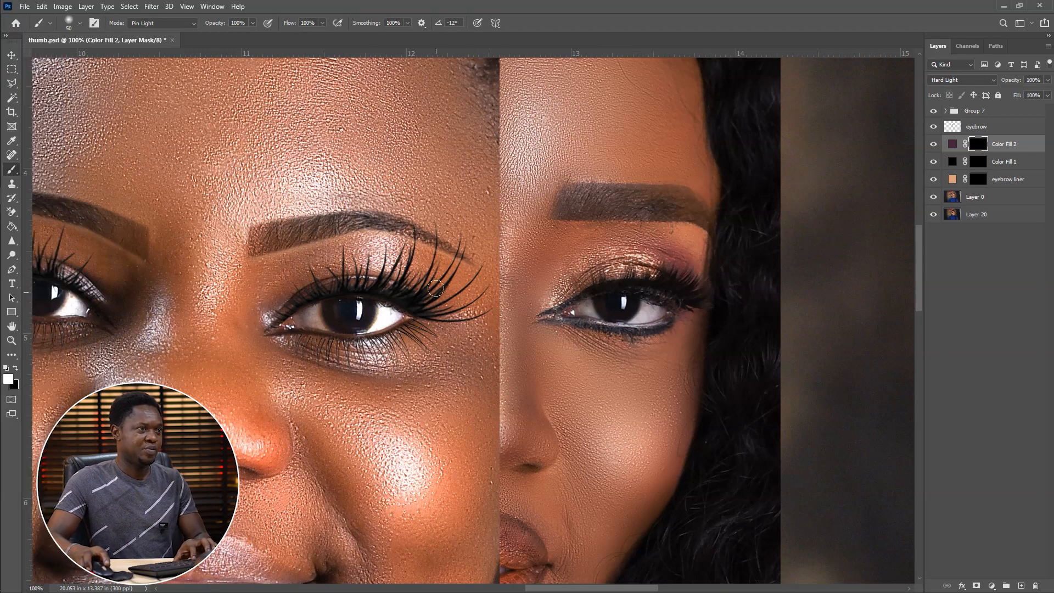
{"action": "left_click_drag", "start_coordinate": [418, 280], "coordinate": [411, 273]}
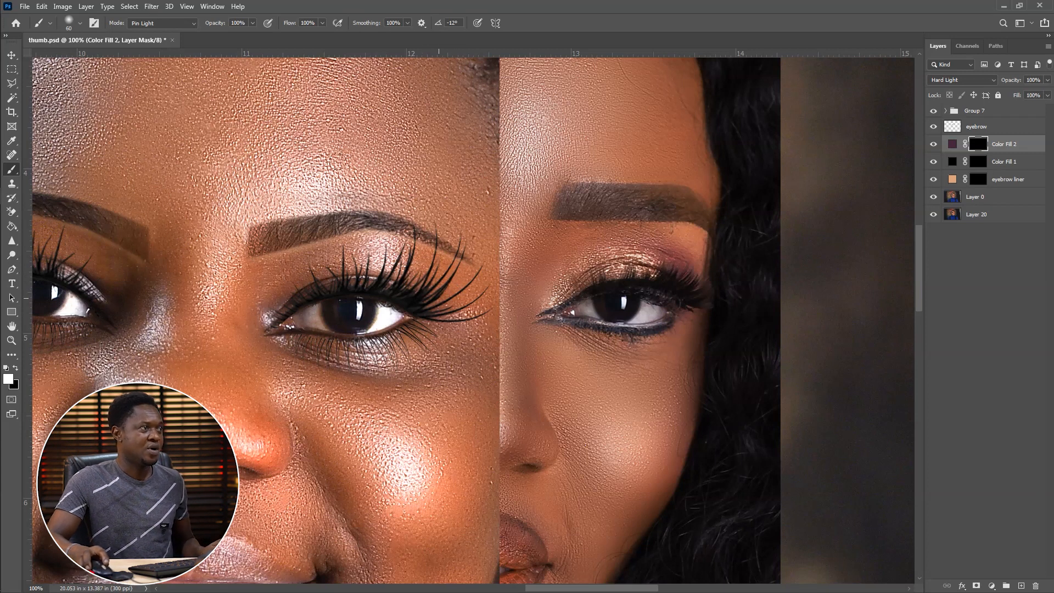
Step: Set the brush opacity to 27% and the flow to 29%
{"action": "left_click", "coordinate": [405, 57]}
{"action": "left_click_drag", "start_coordinate": [405, 89], "coordinate": [314, 99]}
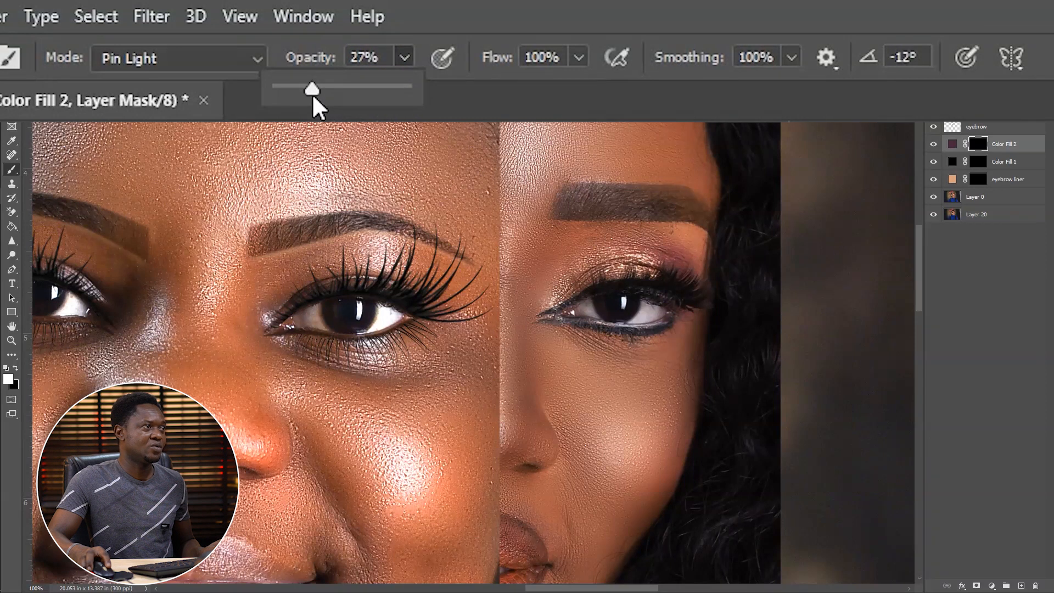
{"action": "left_click", "coordinate": [579, 57]}
{"action": "left_click_drag", "start_coordinate": [581, 88], "coordinate": [490, 92]}
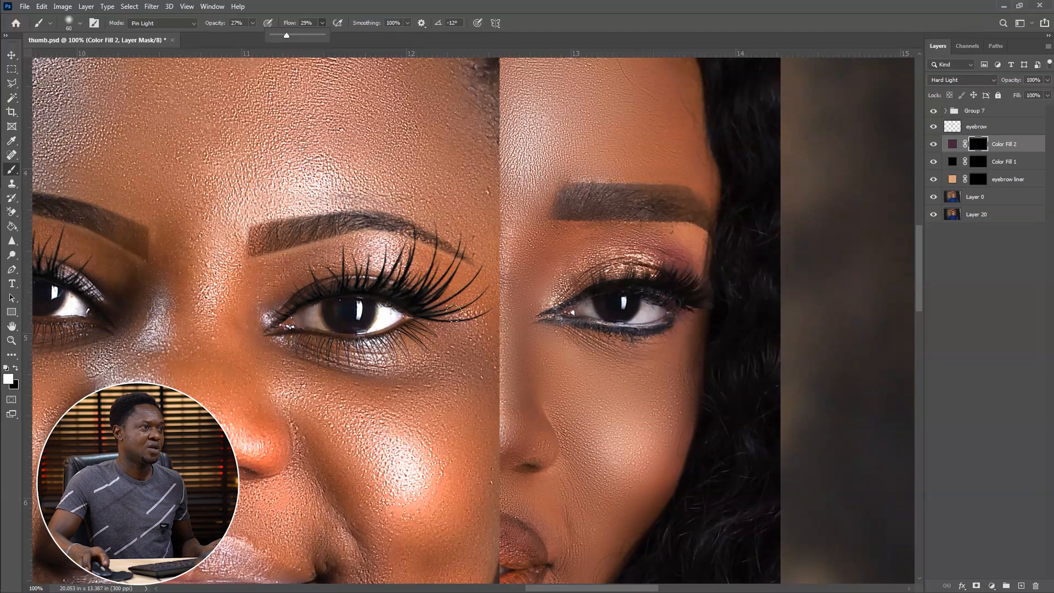
Step: Paint soft plum eyeshadow over the outer upper lid of the image's right eye on the fill mask, varying the brush size
{"action": "left_click", "coordinate": [413, 275]}
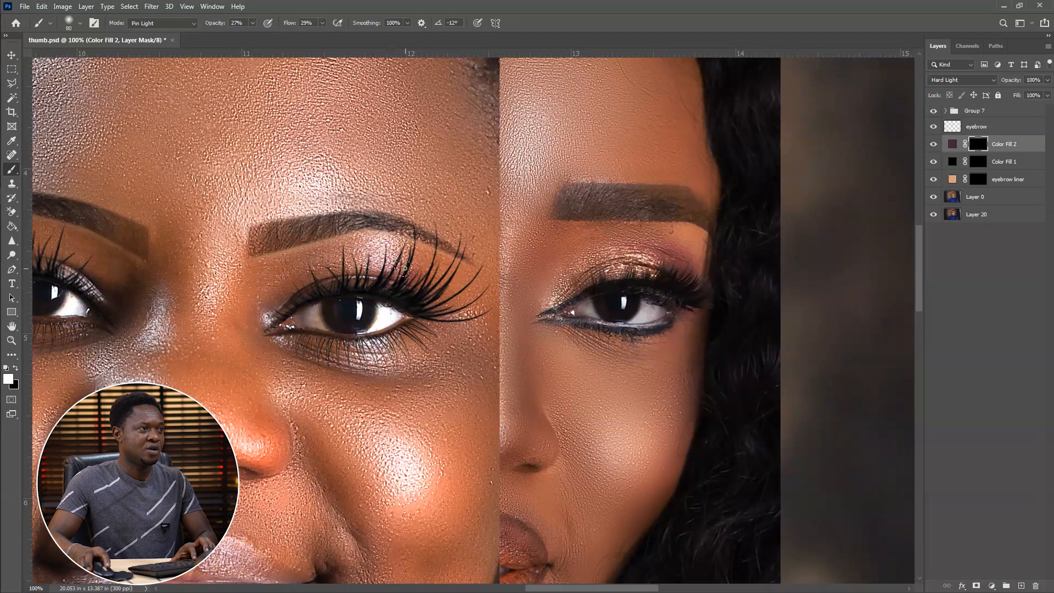
{"action": "mouse_move", "coordinate": [397, 259]}
{"action": "left_mouse_down"}
{"action": "mouse_move", "coordinate": [365, 248]}
{"action": "mouse_move", "coordinate": [368, 238]}
{"action": "mouse_move", "coordinate": [387, 255]}
{"action": "left_mouse_up"}
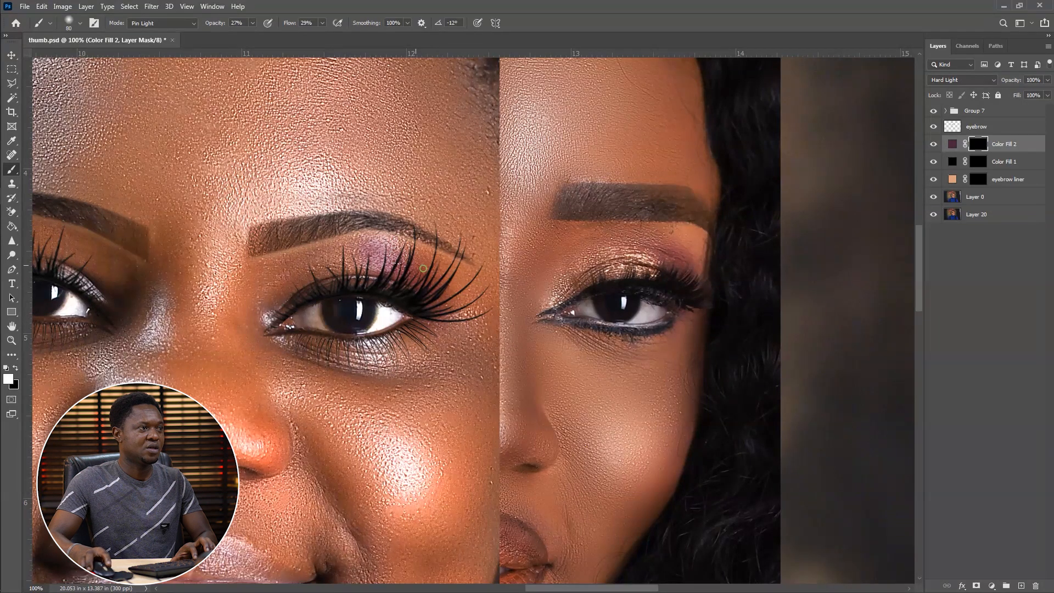
{"action": "key", "text": "bracketleft"}
{"action": "key", "text": "bracketleft"}
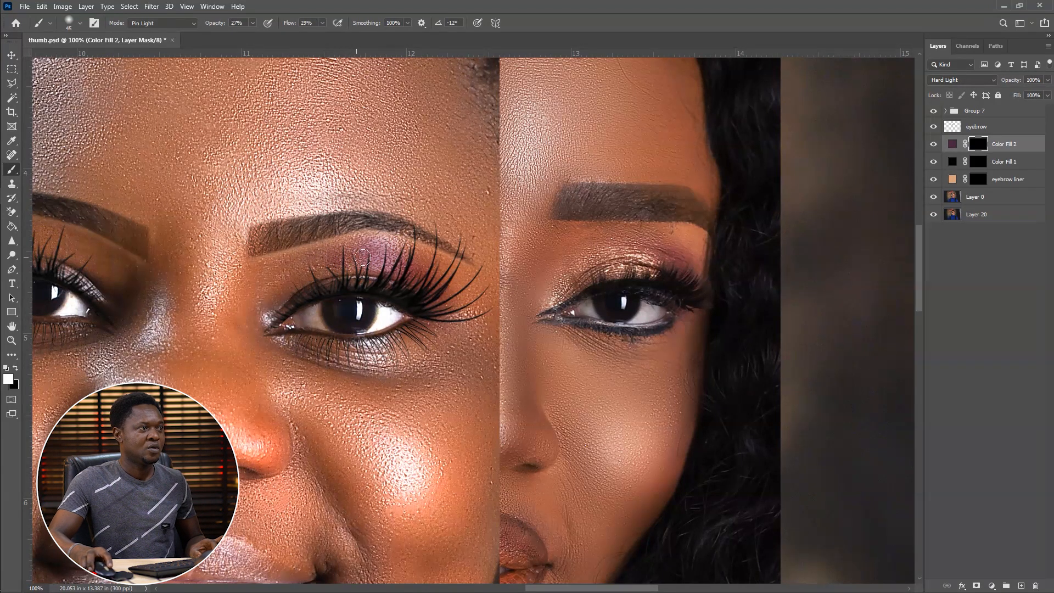
{"action": "key", "text": "bracketright"}
{"action": "key", "text": "bracketright"}
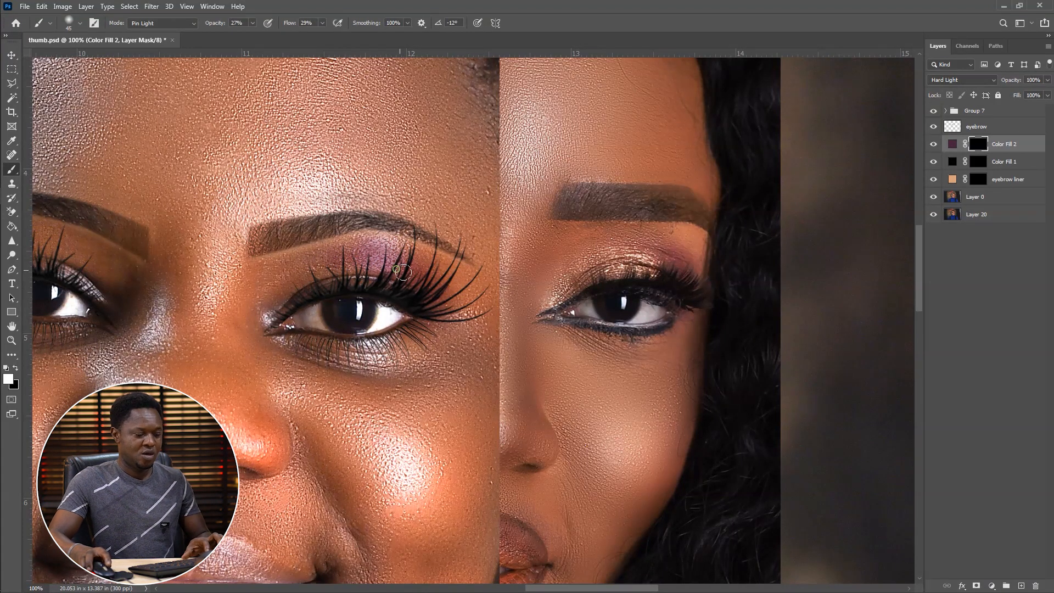
{"action": "left_click_drag", "start_coordinate": [382, 261], "coordinate": [404, 269]}
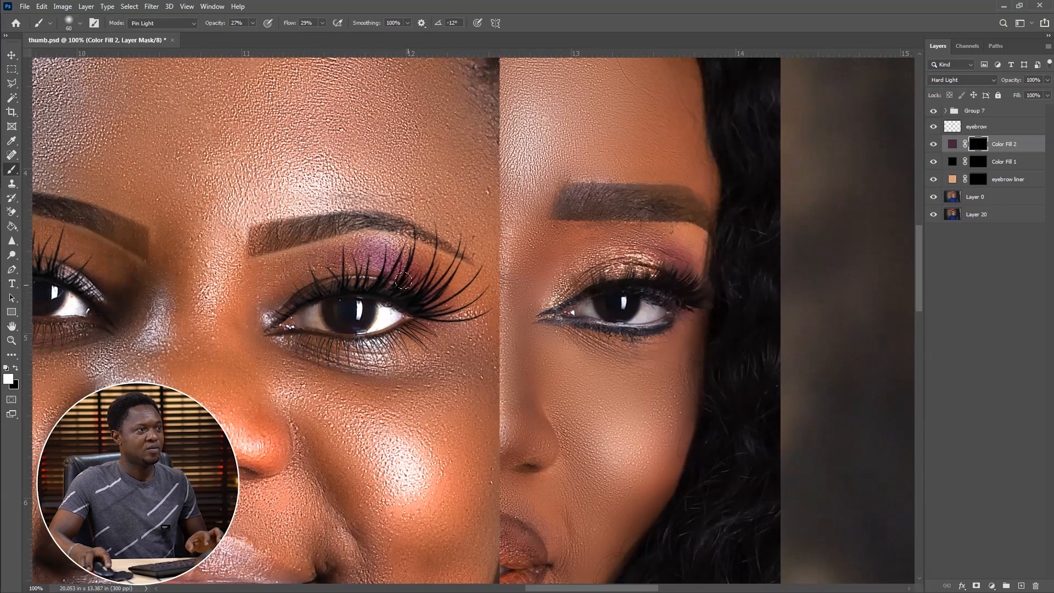
Step: Paint matching plum eyeshadow on the upper lid and around the outer corner of the image's left eye on the fill mask
{"action": "mouse_move", "coordinate": [133, 322]}
{"action": "left_mouse_down"}
{"action": "mouse_move", "coordinate": [548, 327]}
{"action": "mouse_move", "coordinate": [534, 325]}
{"action": "left_mouse_up"}
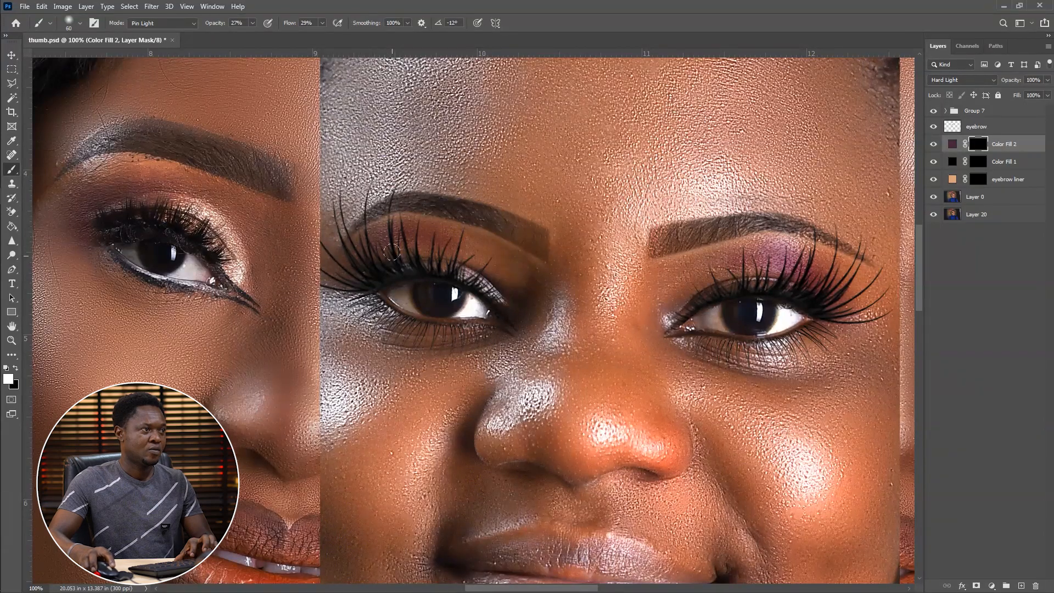
{"action": "mouse_move", "coordinate": [412, 246]}
{"action": "left_mouse_down"}
{"action": "mouse_move", "coordinate": [386, 257]}
{"action": "mouse_move", "coordinate": [436, 250]}
{"action": "mouse_move", "coordinate": [384, 231]}
{"action": "left_mouse_up"}
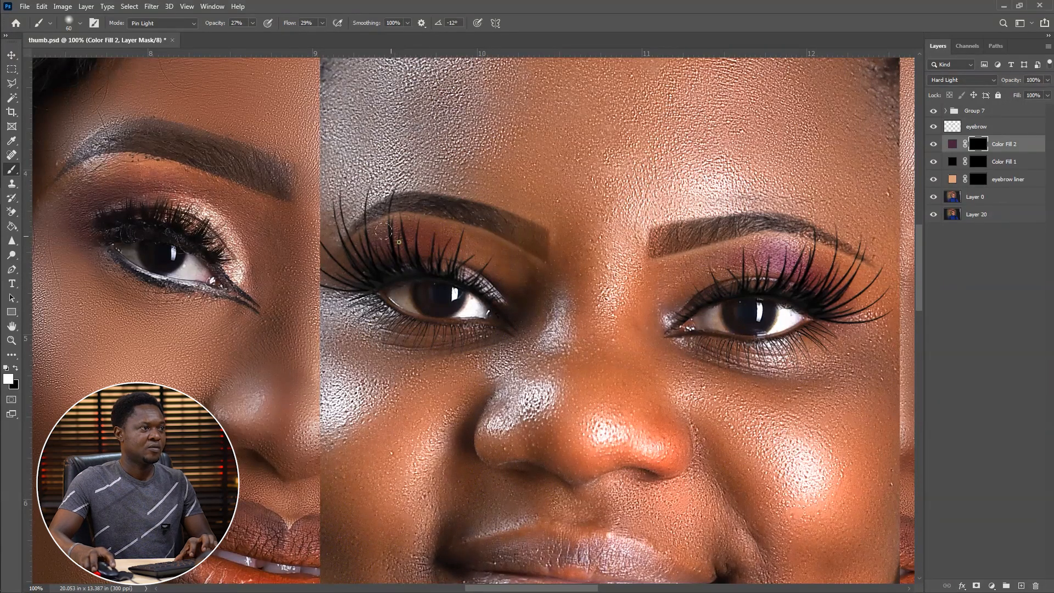
{"action": "mouse_move", "coordinate": [360, 275]}
{"action": "left_mouse_down"}
{"action": "mouse_move", "coordinate": [344, 252]}
{"action": "mouse_move", "coordinate": [362, 289]}
{"action": "left_mouse_up"}
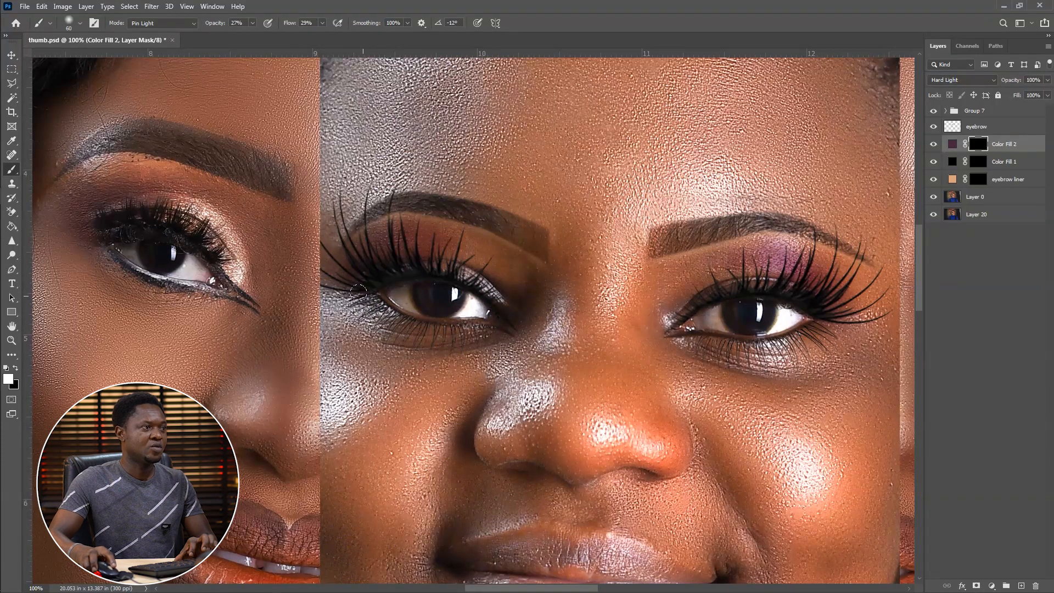
{"action": "mouse_move", "coordinate": [360, 260]}
{"action": "left_mouse_down"}
{"action": "mouse_move", "coordinate": [402, 233]}
{"action": "mouse_move", "coordinate": [435, 240]}
{"action": "mouse_move", "coordinate": [440, 255]}
{"action": "mouse_move", "coordinate": [417, 249]}
{"action": "mouse_move", "coordinate": [456, 245]}
{"action": "left_mouse_up"}
{"action": "key", "text": "bracketleft"}
{"action": "key", "text": "bracketleft"}
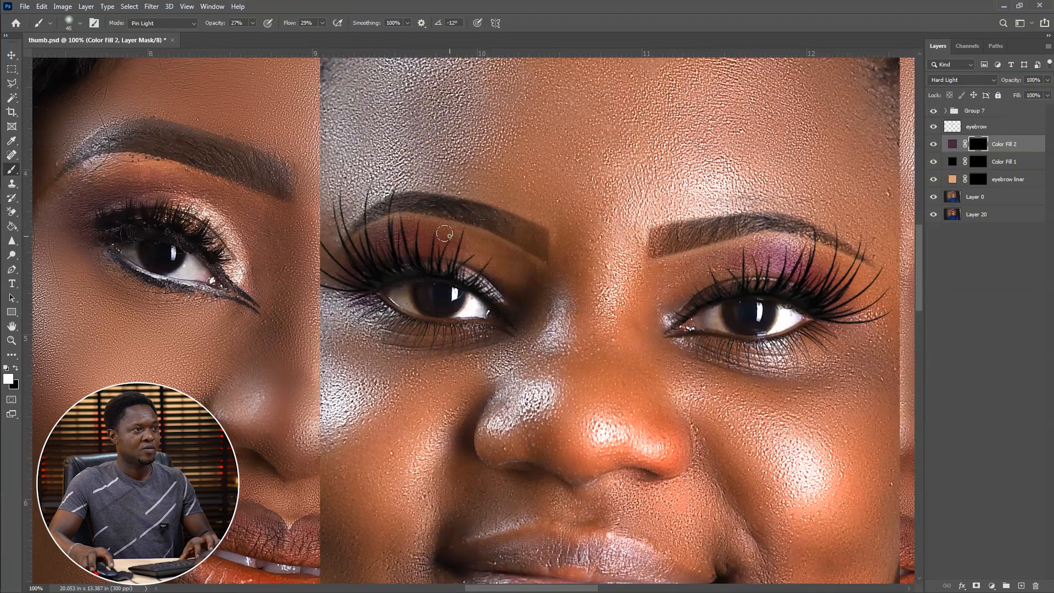
Step: Change the plum eyeshadow fill's colour to the darker, less saturated plum 452c3e
{"action": "key", "text": "space"}
{"action": "left_click_drag", "start_coordinate": [611, 304], "coordinate": [483, 299]}
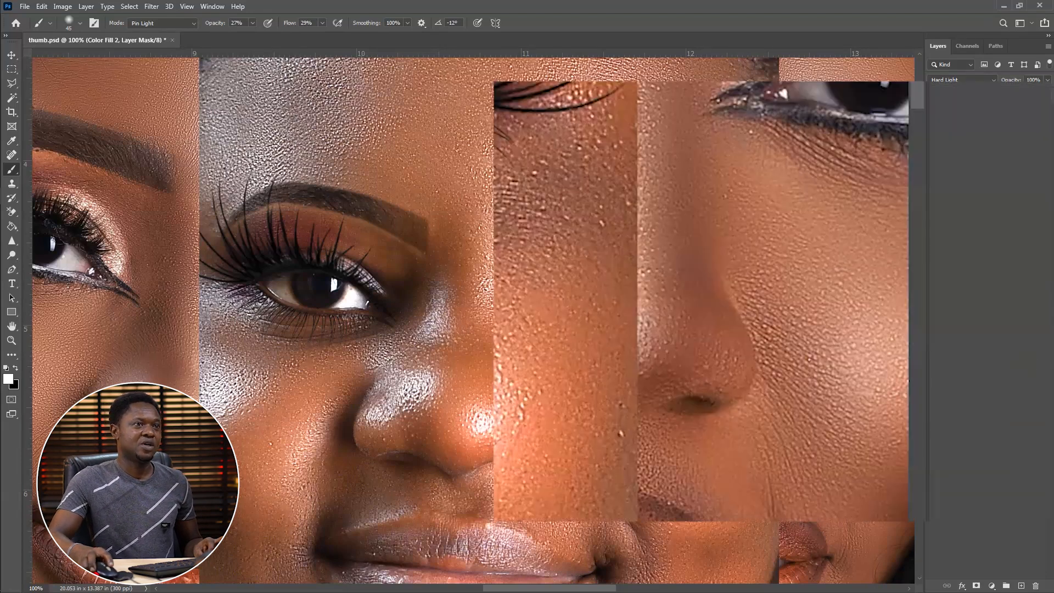
{"action": "double_click", "coordinate": [953, 116]}
{"action": "left_click", "coordinate": [618, 344]}
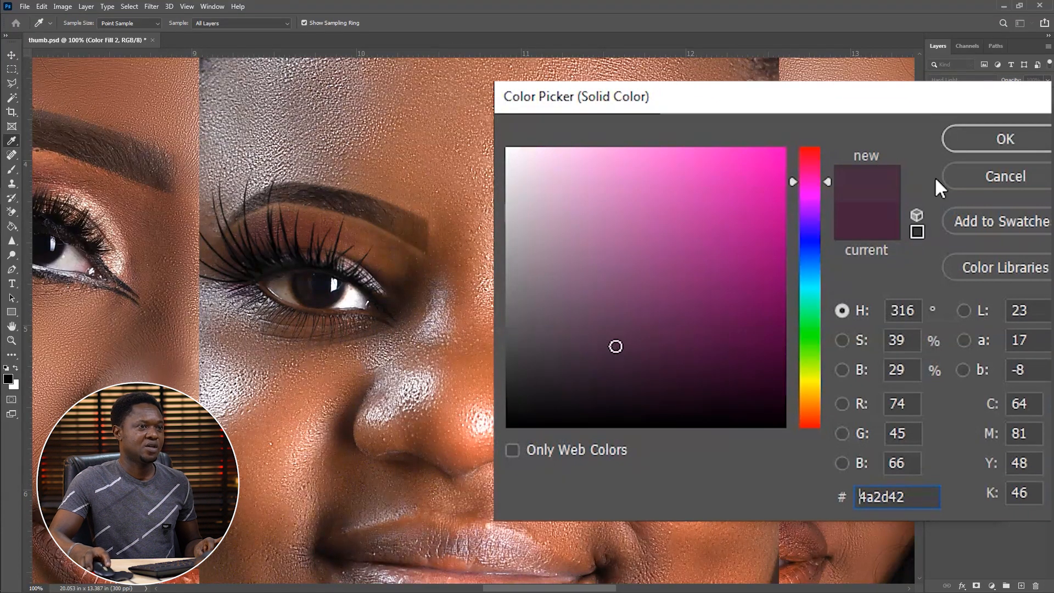
{"action": "left_click", "coordinate": [606, 352]}
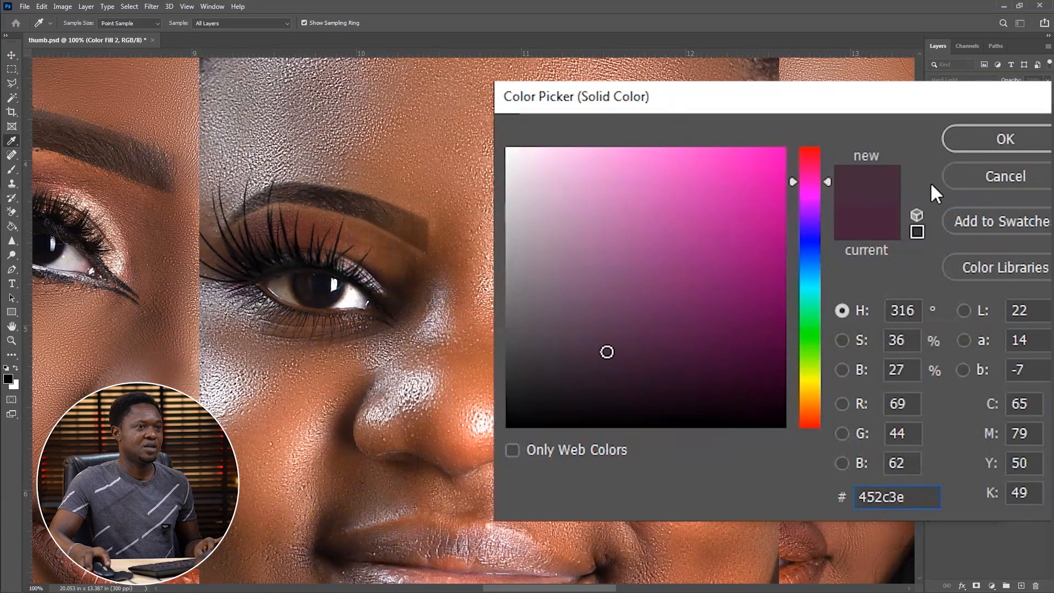
{"action": "left_click", "coordinate": [1007, 141]}
Step: Add a solid-colour fill layer above the plum eyeshadow fill in a very pale cream with hue 25°
{"action": "left_click_drag", "start_coordinate": [768, 288], "coordinate": [940, 235]}
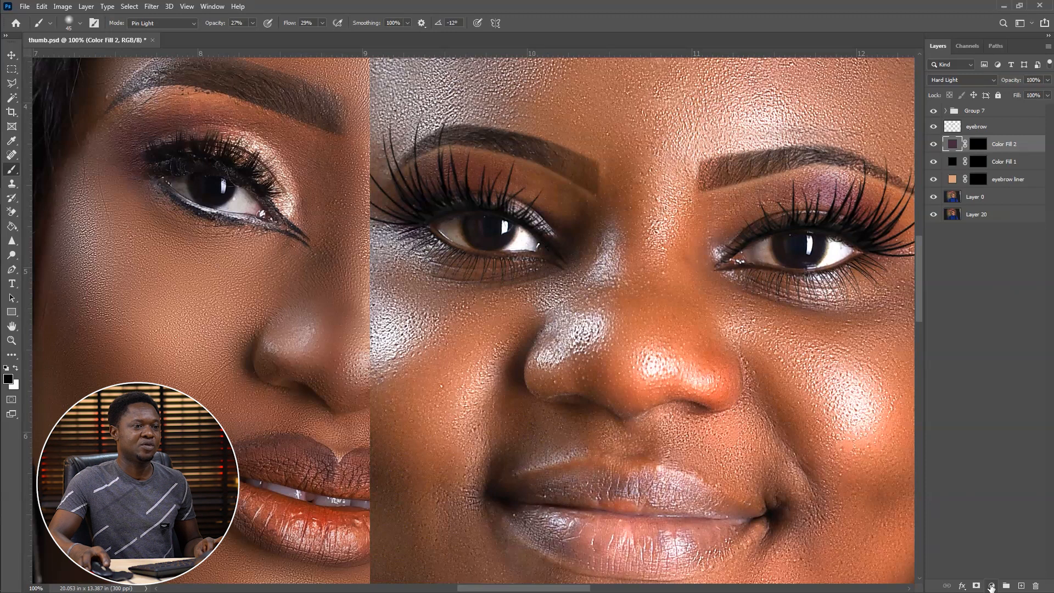
{"action": "left_click", "coordinate": [991, 586]}
{"action": "left_click", "coordinate": [906, 97]}
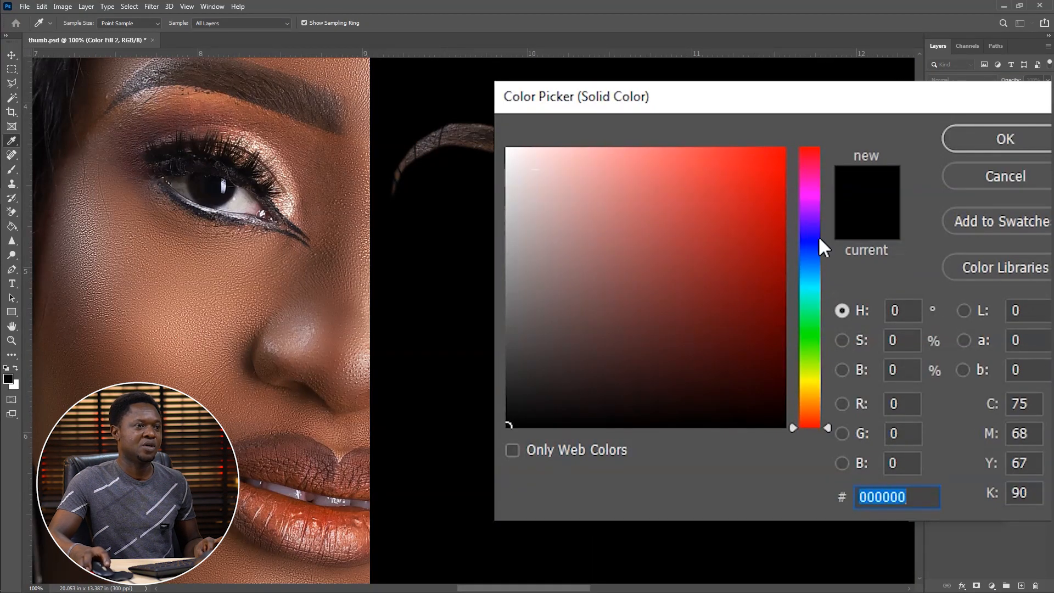
{"action": "mouse_move", "coordinate": [826, 423]}
{"action": "left_mouse_down"}
{"action": "mouse_move", "coordinate": [827, 391]}
{"action": "mouse_move", "coordinate": [827, 407]}
{"action": "left_mouse_up"}
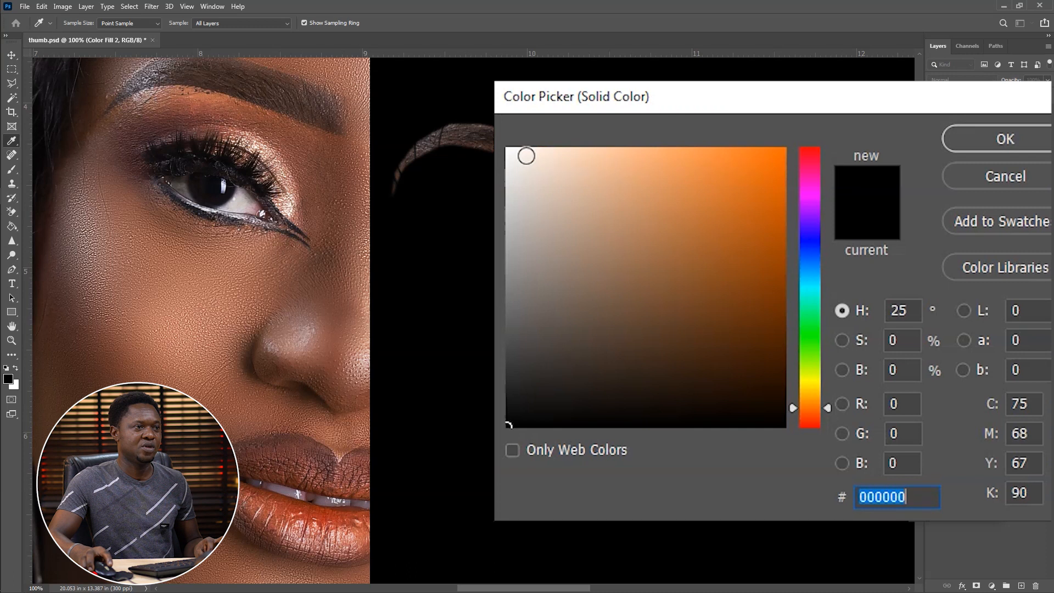
{"action": "left_click", "coordinate": [527, 156]}
{"action": "left_click", "coordinate": [991, 131]}
{"action": "key", "text": "b"}
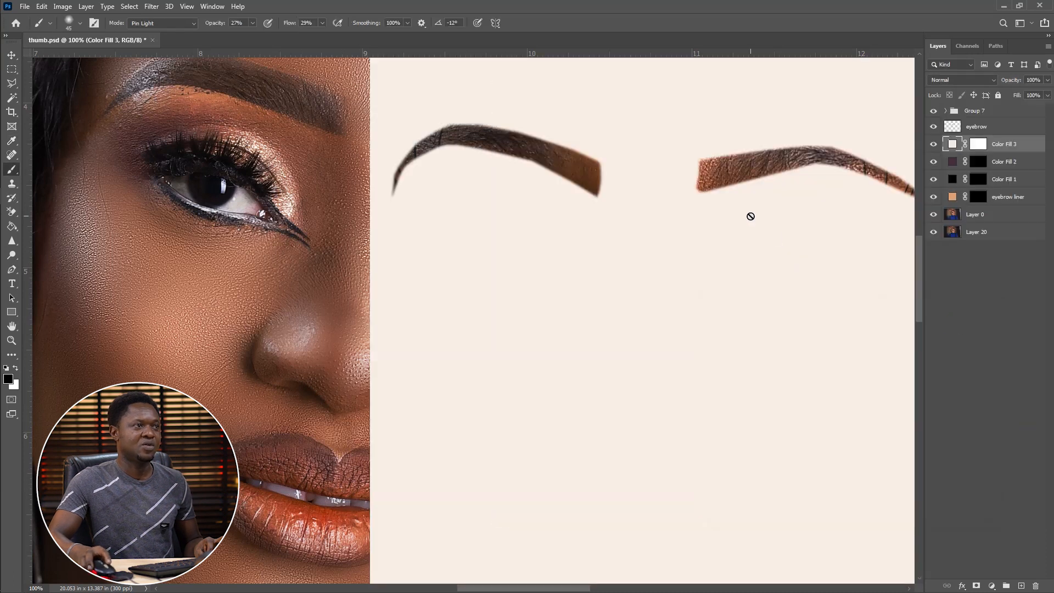
Step: Set the cream fill's blending mode to Overlay and invert its mask to black
{"action": "left_click", "coordinate": [960, 81]}
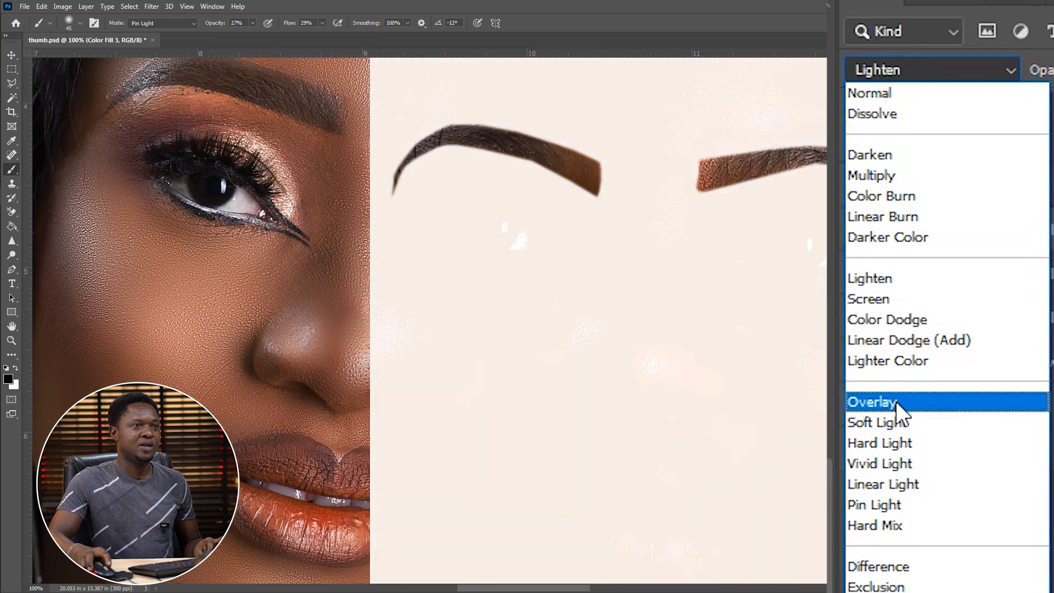
{"action": "left_click", "coordinate": [897, 402]}
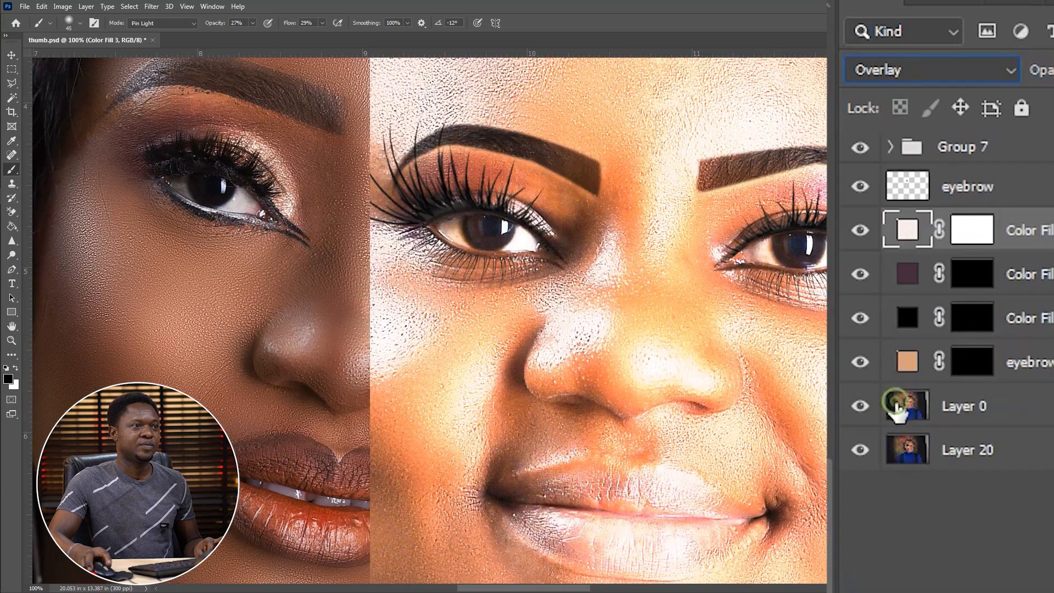
{"action": "left_click", "coordinate": [873, 365]}
{"action": "key", "text": "ctrl+i"}
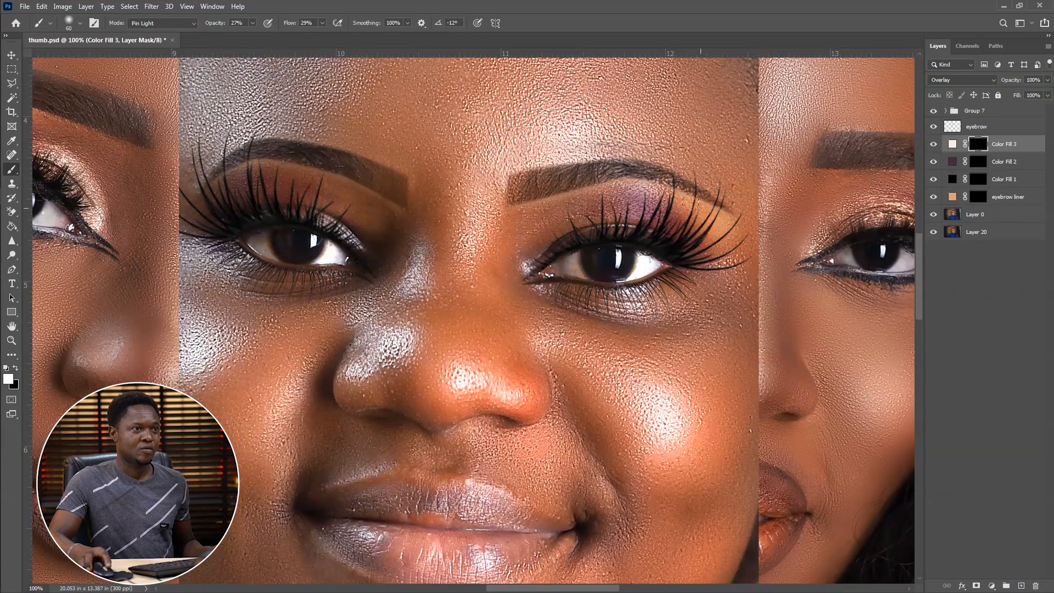
Step: Paint a soft highlight beneath the outer brow of the image's right eye on the cream fill mask, reducing the brush to 45 px
{"action": "left_click_drag", "start_coordinate": [743, 217], "coordinate": [621, 225]}
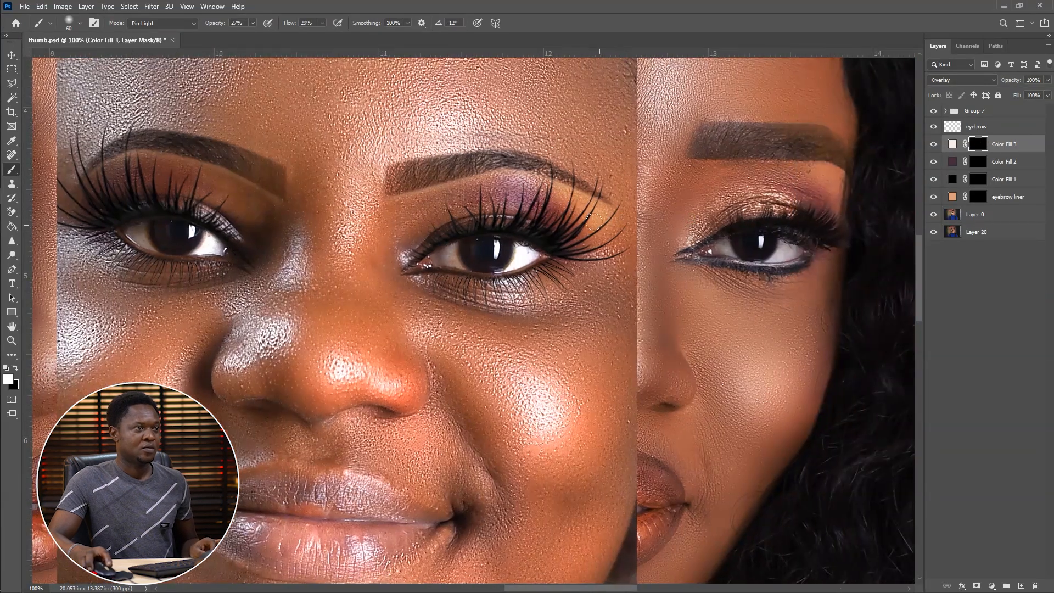
{"action": "key", "text": "bracketleft"}
{"action": "key", "text": "bracketleft"}
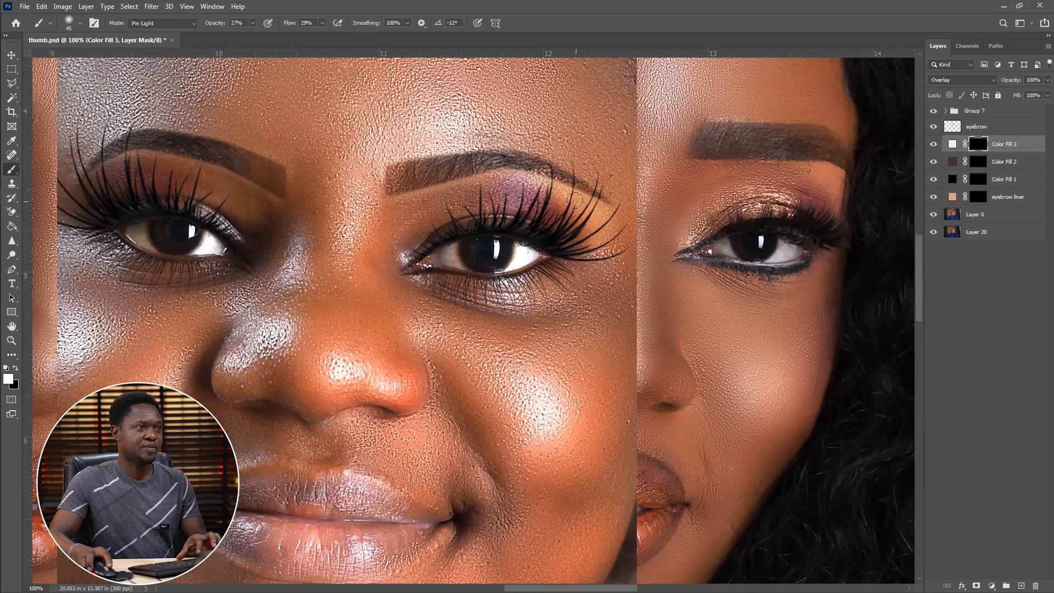
Step: Paint a matching highlight beneath the outer brow and on the lid of the image's left eye, using a brush of about 45 to 60 px
{"action": "scroll", "coordinate": [581, 216], "scroll_direction": "left", "scroll_amount": 5}
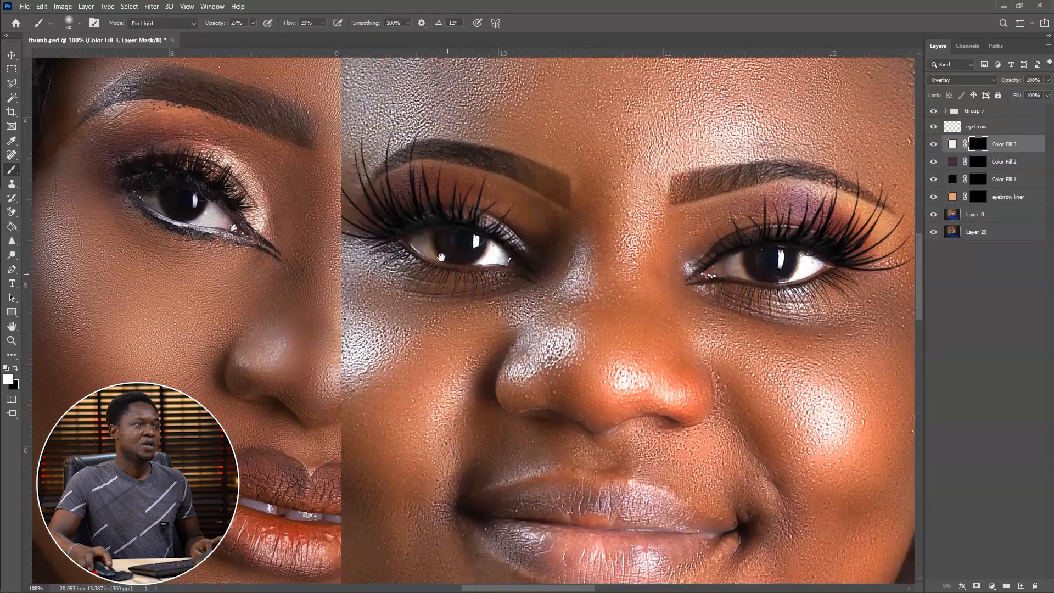
{"action": "left_click_drag", "start_coordinate": [395, 194], "coordinate": [314, 202]}
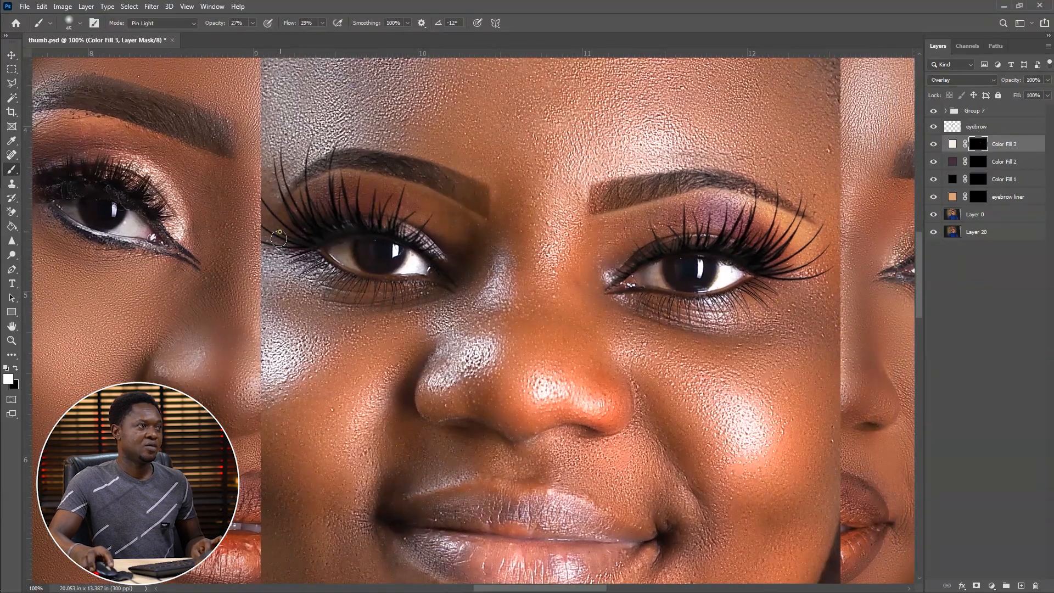
{"action": "key", "text": "bracketright"}
{"action": "key", "text": "bracketright"}
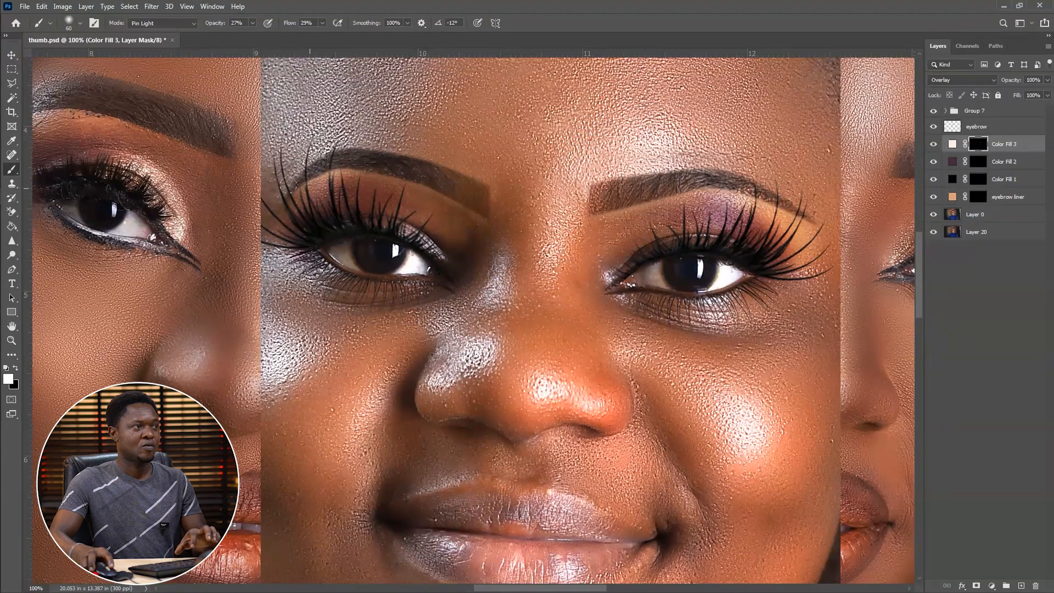
{"action": "key", "text": "space"}
{"action": "mouse_move", "coordinate": [464, 299]}
{"action": "left_mouse_down"}
{"action": "mouse_move", "coordinate": [416, 291]}
{"action": "mouse_move", "coordinate": [436, 291]}
{"action": "left_mouse_up"}
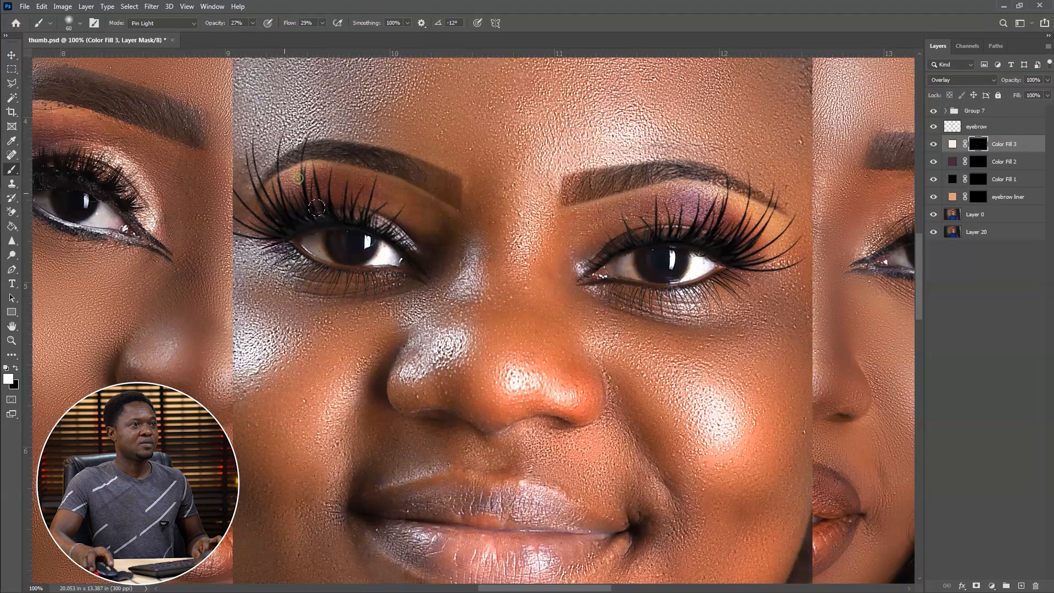
{"action": "key", "text": "bracketleft"}
Step: Brighten the inner corner and inner lid of the image's right eye on the cream fill mask, varying the brush from about 35 to 70 px
{"action": "key", "text": "space"}
{"action": "left_click_drag", "start_coordinate": [440, 246], "coordinate": [462, 231]}
{"action": "key", "text": "bracketleft"}
{"action": "key", "text": "bracketleft"}
{"action": "key", "text": "bracketleft"}
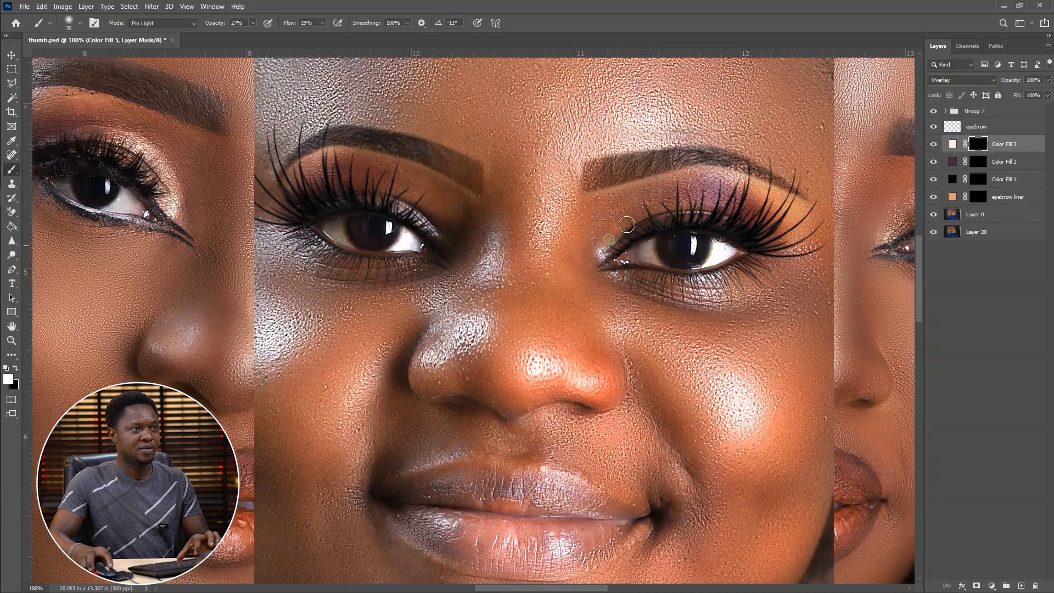
{"action": "key", "text": "bracketright"}
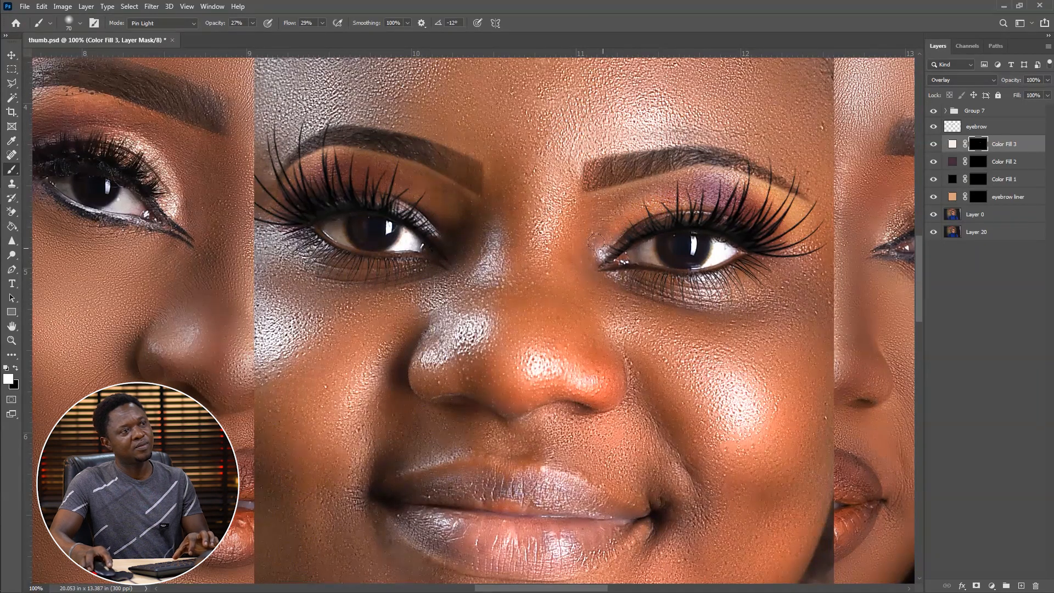
Step: Highlight the inner lid and inner corner of the image's left eye on the cream fill mask, reducing the brush to 45 px
{"action": "mouse_move", "coordinate": [511, 295]}
{"action": "left_mouse_down"}
{"action": "mouse_move", "coordinate": [622, 297]}
{"action": "mouse_move", "coordinate": [615, 355]}
{"action": "left_mouse_up"}
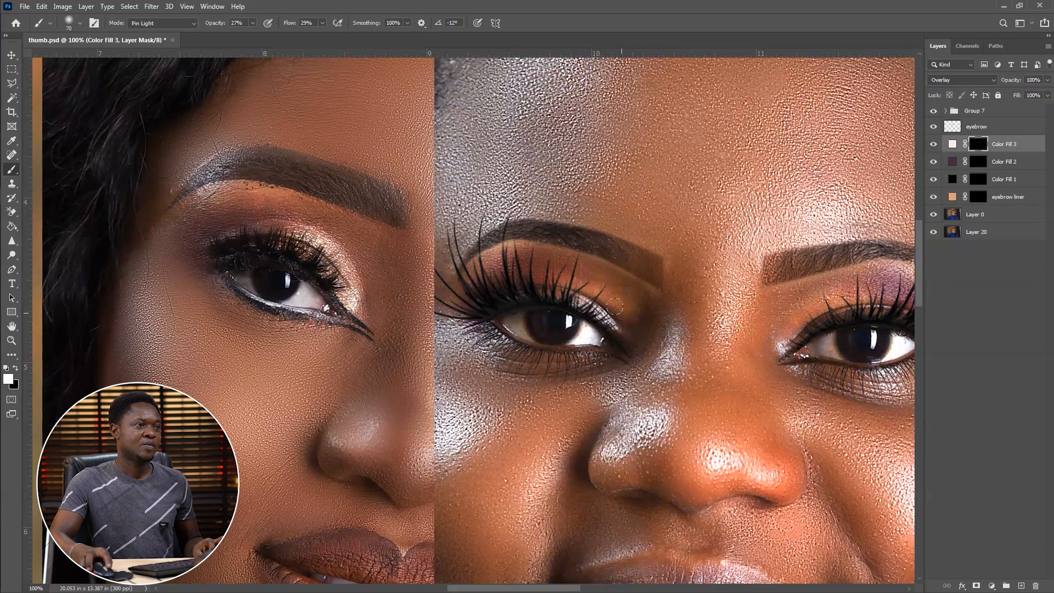
{"action": "key", "text": "bracketleft"}
{"action": "key", "text": "bracketleft"}
{"action": "key", "text": "bracketleft"}
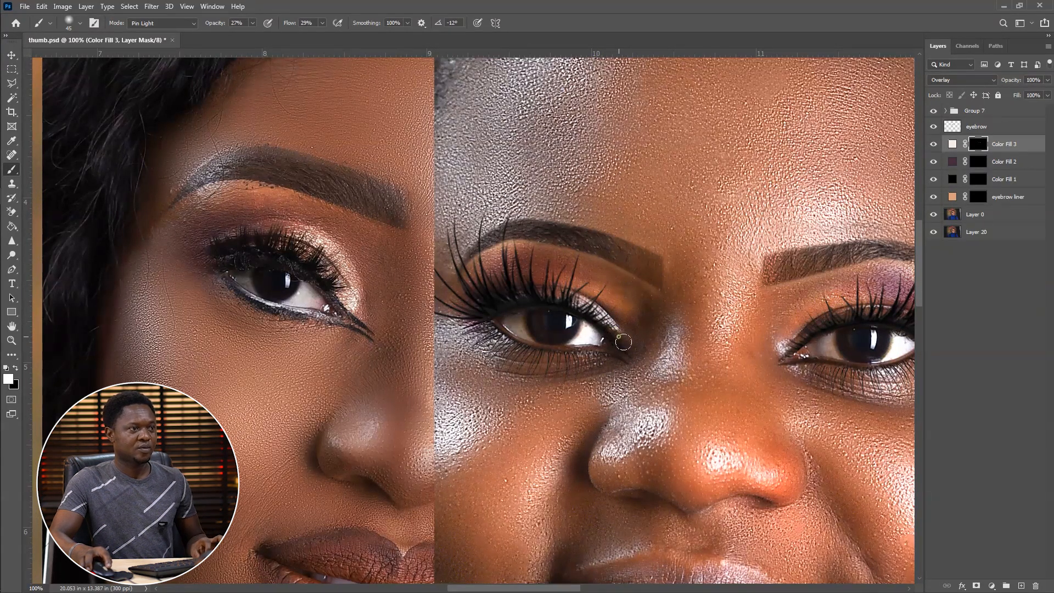
{"action": "left_click_drag", "start_coordinate": [627, 334], "coordinate": [513, 292]}
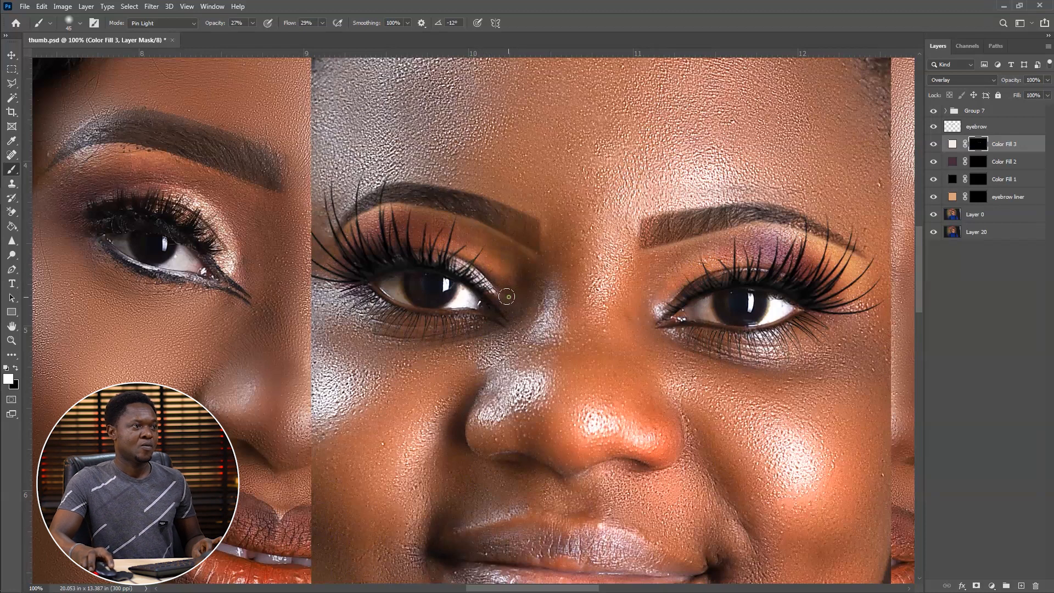
Step: Examine the eye makeup across the whole portrait and compare it with the two reference faces
{"action": "scroll", "coordinate": [507, 304], "scroll_direction": "down", "scroll_amount": 2}
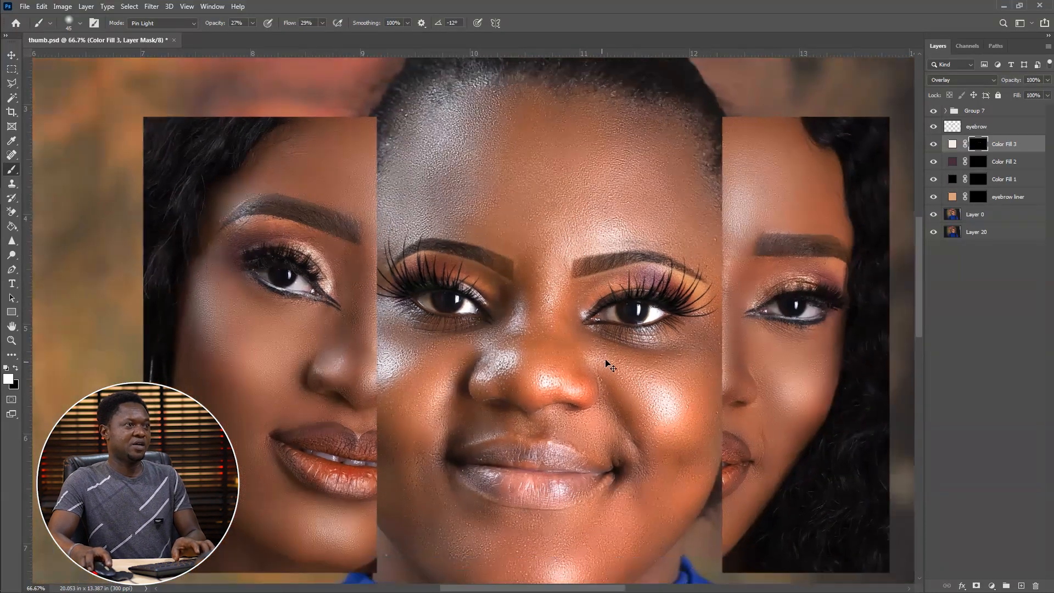
{"action": "scroll", "coordinate": [662, 380], "scroll_direction": "down", "scroll_amount": 1}
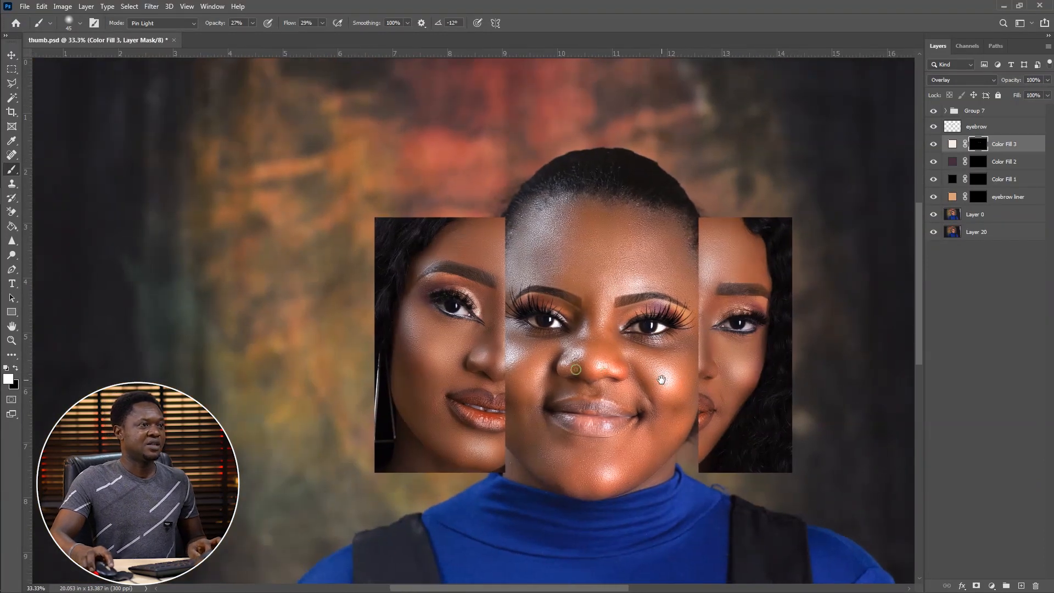
{"action": "left_click_drag", "start_coordinate": [652, 373], "coordinate": [679, 368]}
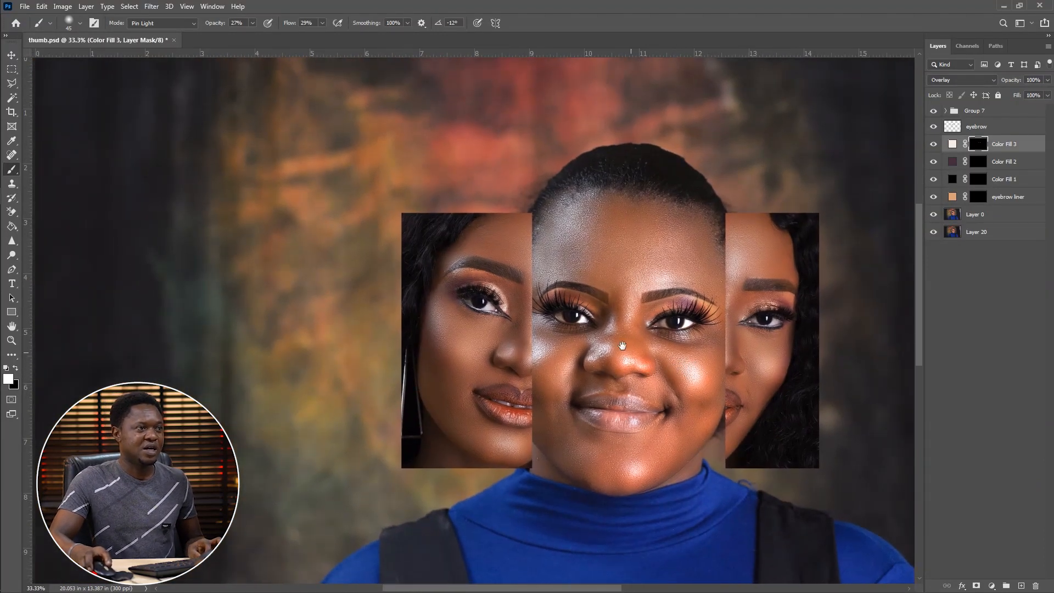
{"action": "scroll", "coordinate": [621, 344], "scroll_direction": "up", "scroll_amount": 2}
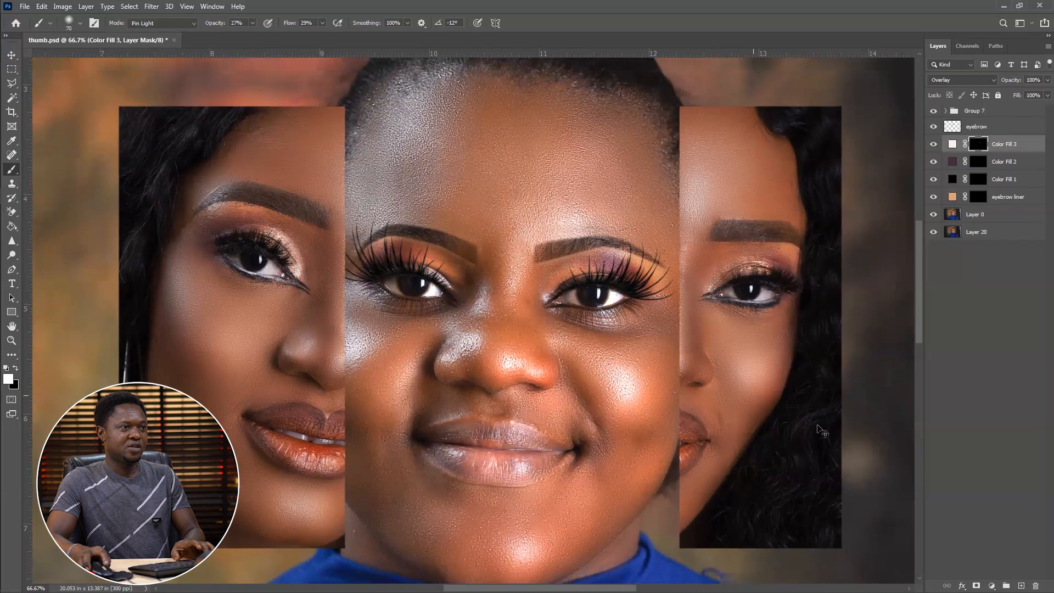
{"action": "key", "text": "ctrl+minus"}
{"action": "key", "text": "ctrl+minus"}
{"action": "key", "text": "ctrl+minus"}
{"action": "key", "text": "ctrl+plus"}
{"action": "key", "text": "ctrl+plus"}
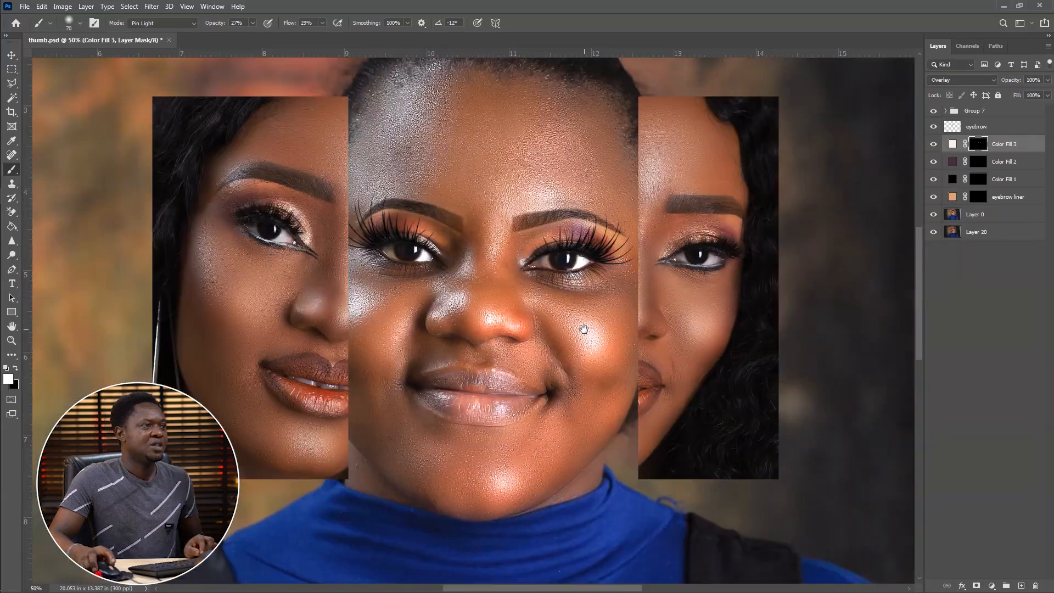
{"action": "left_click_drag", "start_coordinate": [575, 328], "coordinate": [610, 331]}
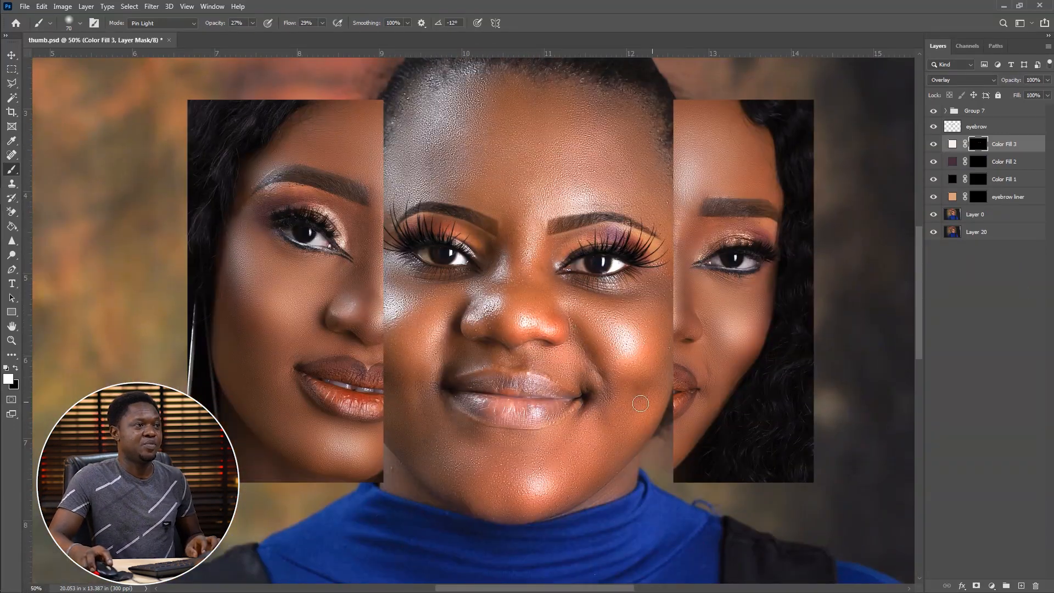
{"action": "left_click_drag", "start_coordinate": [641, 404], "coordinate": [608, 348]}
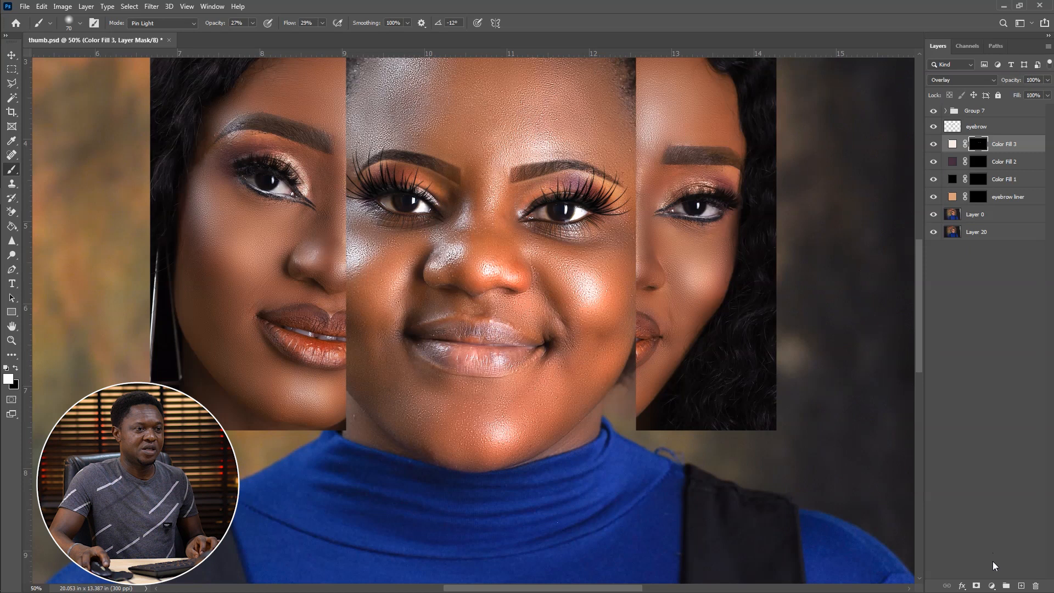
Step: Add a dark red solid-colour fill layer with colour 410c0c above the cream highlight fill
{"action": "left_click", "coordinate": [991, 587]}
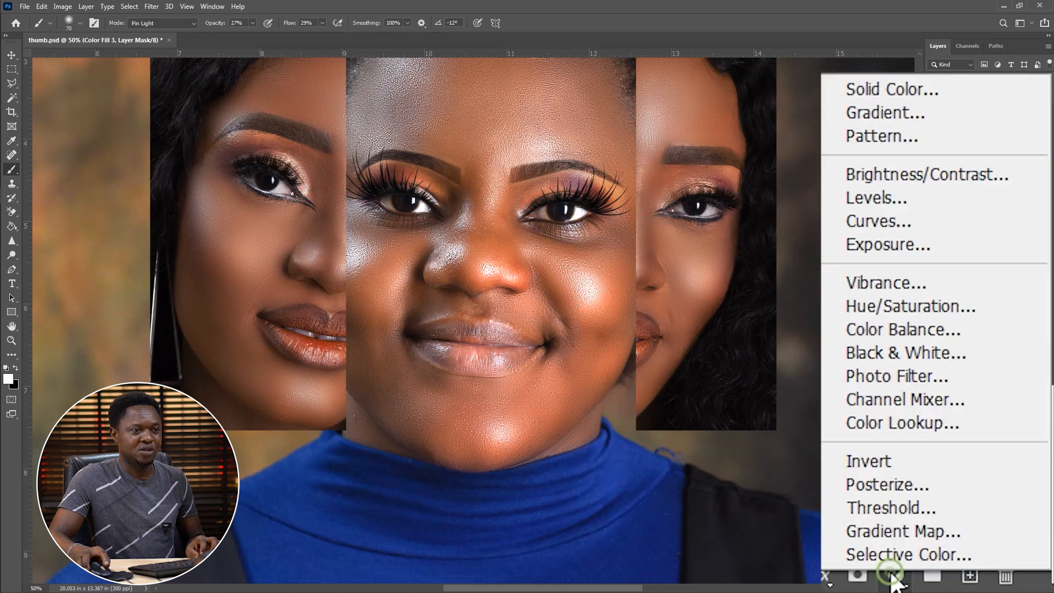
{"action": "left_click", "coordinate": [916, 89]}
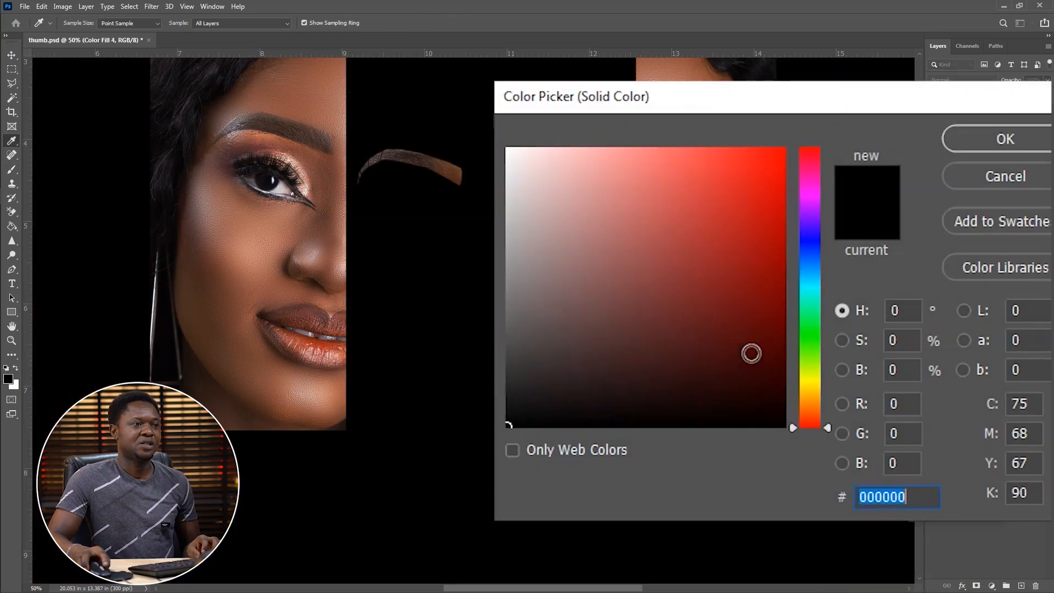
{"action": "left_click", "coordinate": [732, 356]}
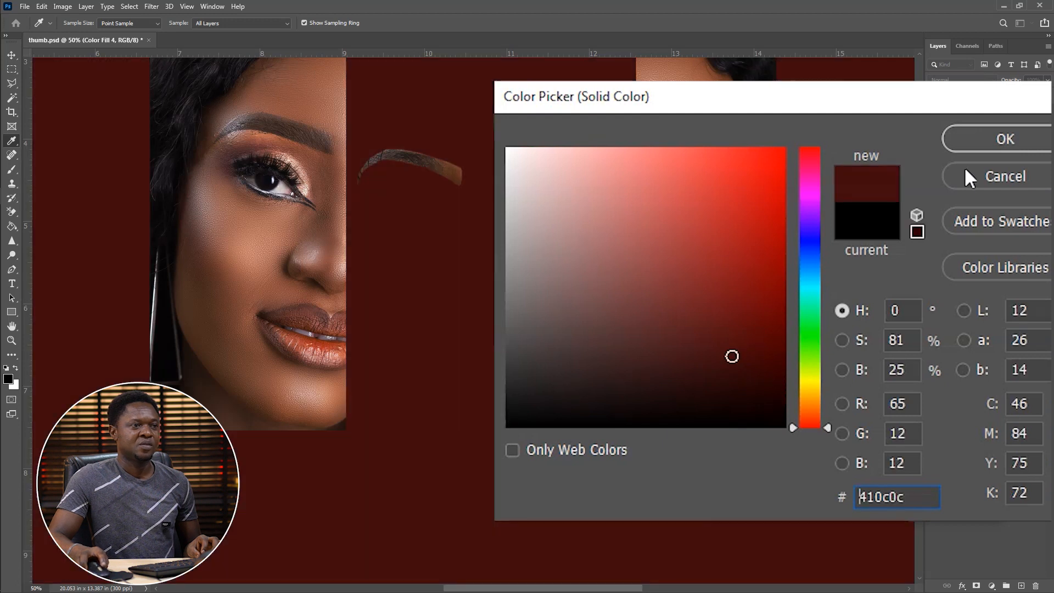
{"action": "left_click", "coordinate": [993, 142]}
Step: Set the dark red fill's blending mode to Overlay and invert its mask to black
{"action": "left_click", "coordinate": [961, 81]}
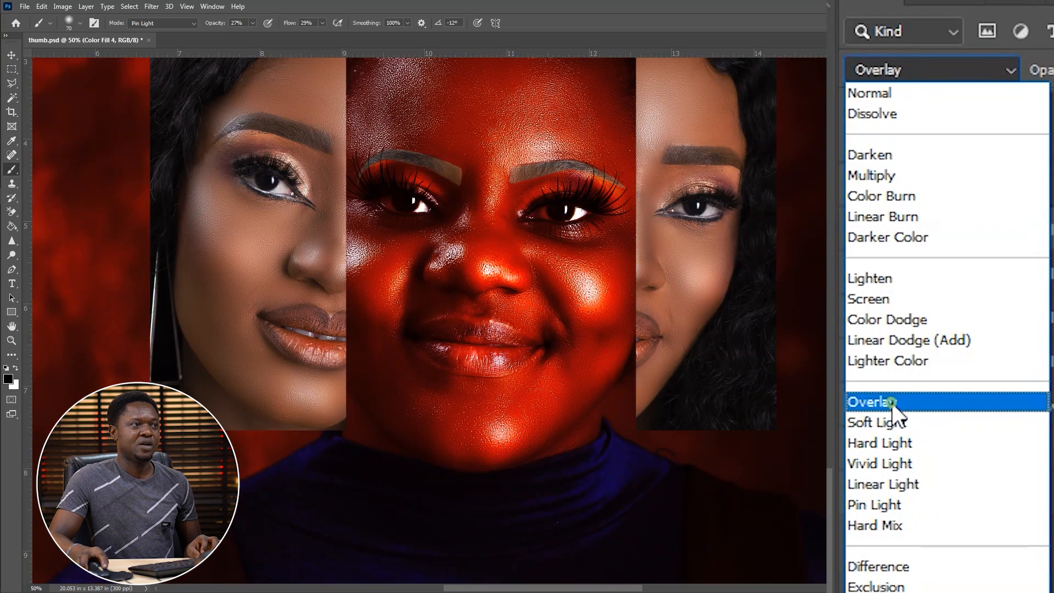
{"action": "left_click", "coordinate": [890, 402]}
{"action": "left_click", "coordinate": [873, 368]}
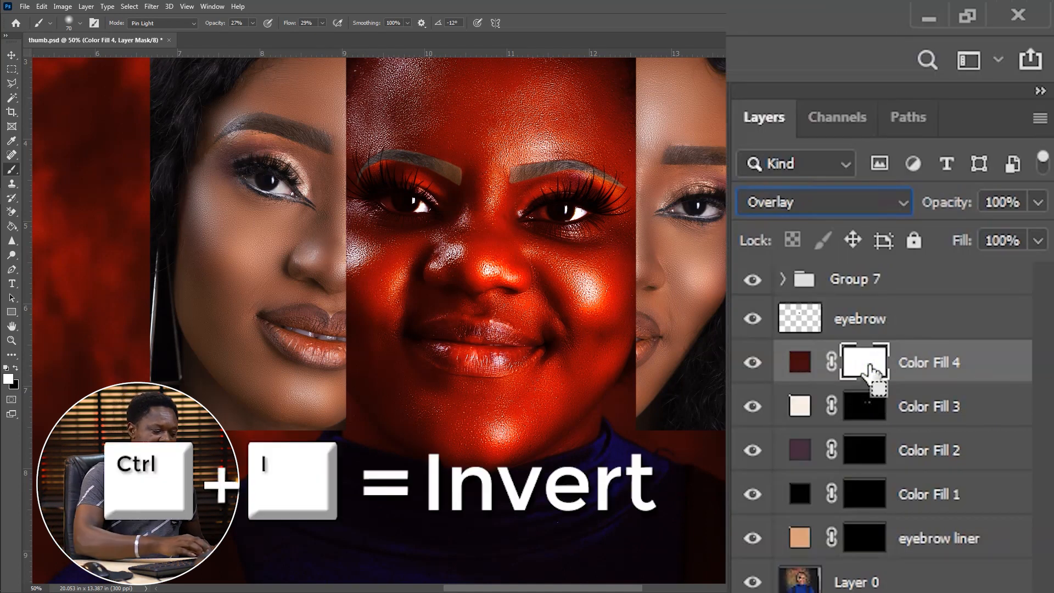
{"action": "key", "text": "ctrl+i"}
{"action": "key", "text": "ctrl+plus"}
{"action": "key", "text": "ctrl+plus"}
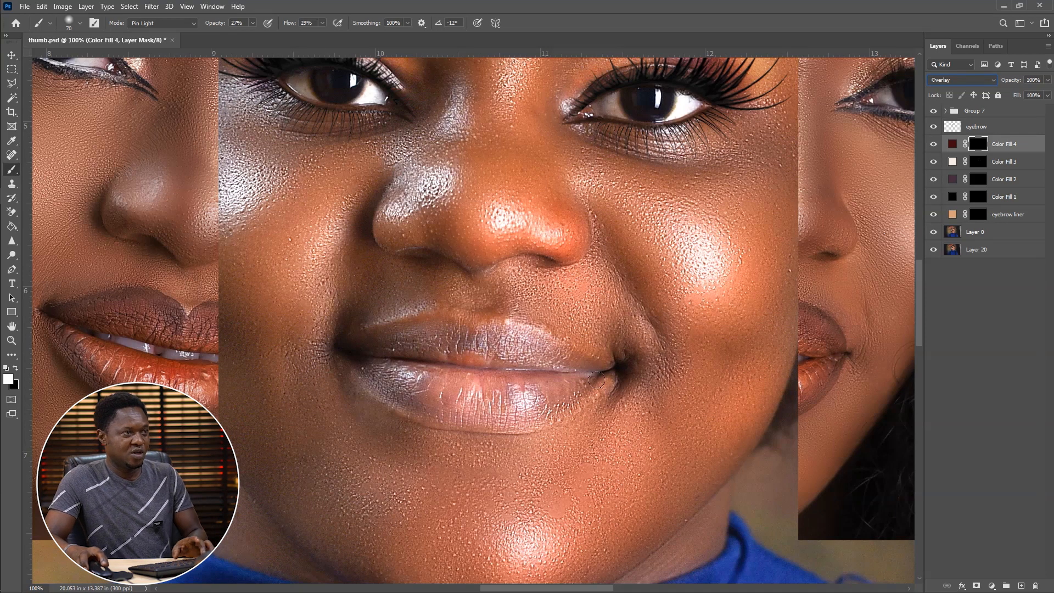
{"action": "key", "text": "ctrl+plus"}
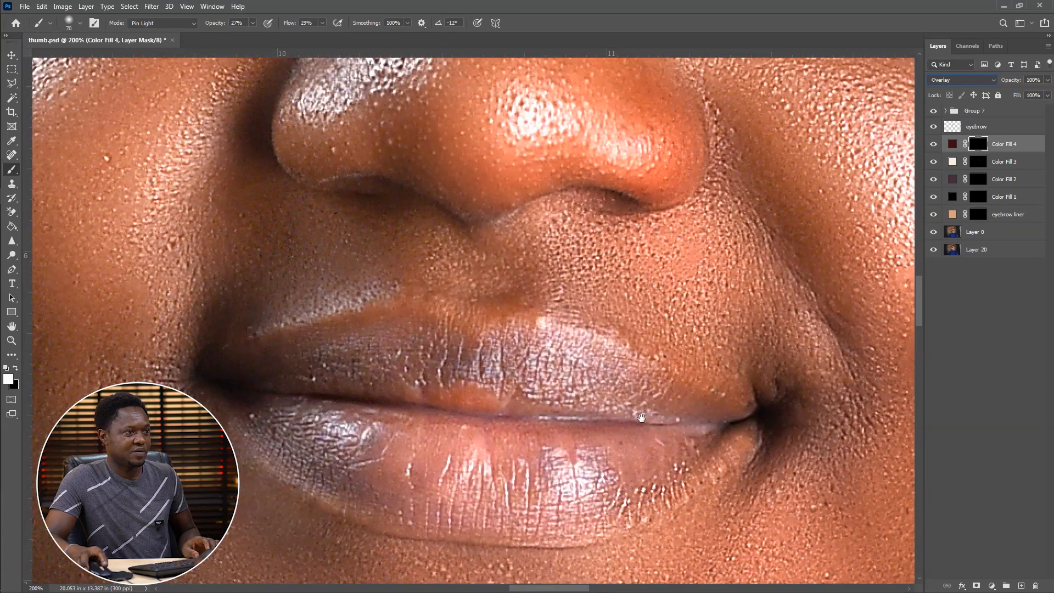
Step: Outline the upper and lower lip edges on the dark red fill's mask with a 25 px brush at 100% opacity and flow
{"action": "left_click_drag", "start_coordinate": [616, 402], "coordinate": [590, 351]}
{"action": "left_click", "coordinate": [252, 23]}
{"action": "left_click_drag", "start_coordinate": [435, 86], "coordinate": [533, 83]}
{"action": "left_click", "coordinate": [606, 52]}
{"action": "left_click_drag", "start_coordinate": [614, 83], "coordinate": [696, 85]}
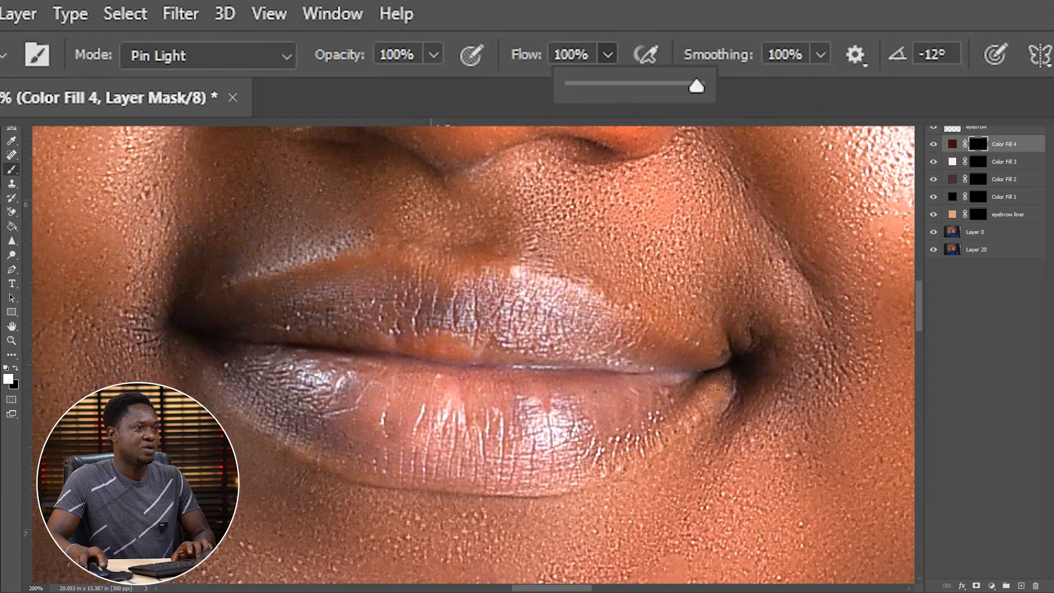
{"action": "mouse_move", "coordinate": [695, 367]}
{"action": "left_mouse_down"}
{"action": "mouse_move", "coordinate": [494, 273]}
{"action": "mouse_move", "coordinate": [506, 282]}
{"action": "mouse_move", "coordinate": [427, 293]}
{"action": "mouse_move", "coordinate": [438, 290]}
{"action": "mouse_move", "coordinate": [400, 262]}
{"action": "mouse_move", "coordinate": [407, 273]}
{"action": "mouse_move", "coordinate": [323, 278]}
{"action": "mouse_move", "coordinate": [176, 325]}
{"action": "mouse_move", "coordinate": [219, 326]}
{"action": "left_mouse_up"}
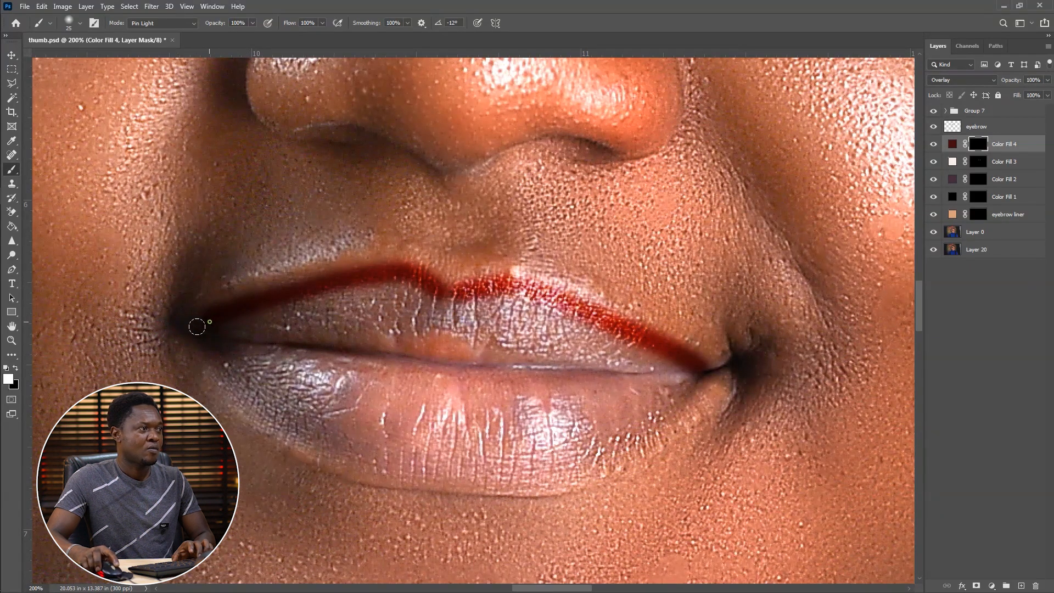
{"action": "mouse_move", "coordinate": [269, 287]}
{"action": "left_mouse_down"}
{"action": "mouse_move", "coordinate": [375, 267]}
{"action": "mouse_move", "coordinate": [445, 280]}
{"action": "left_mouse_up"}
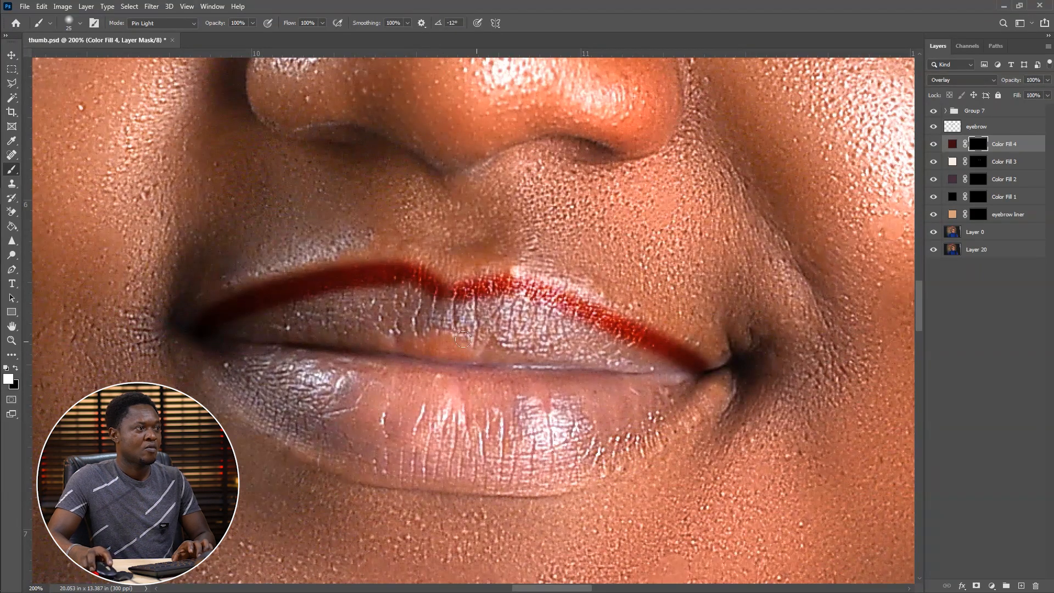
{"action": "mouse_move", "coordinate": [206, 331]}
{"action": "left_mouse_down"}
{"action": "mouse_move", "coordinate": [248, 389]}
{"action": "mouse_move", "coordinate": [312, 441]}
{"action": "mouse_move", "coordinate": [398, 470]}
{"action": "mouse_move", "coordinate": [476, 478]}
{"action": "mouse_move", "coordinate": [576, 472]}
{"action": "mouse_move", "coordinate": [648, 452]}
{"action": "mouse_move", "coordinate": [698, 415]}
{"action": "mouse_move", "coordinate": [713, 347]}
{"action": "left_mouse_up"}
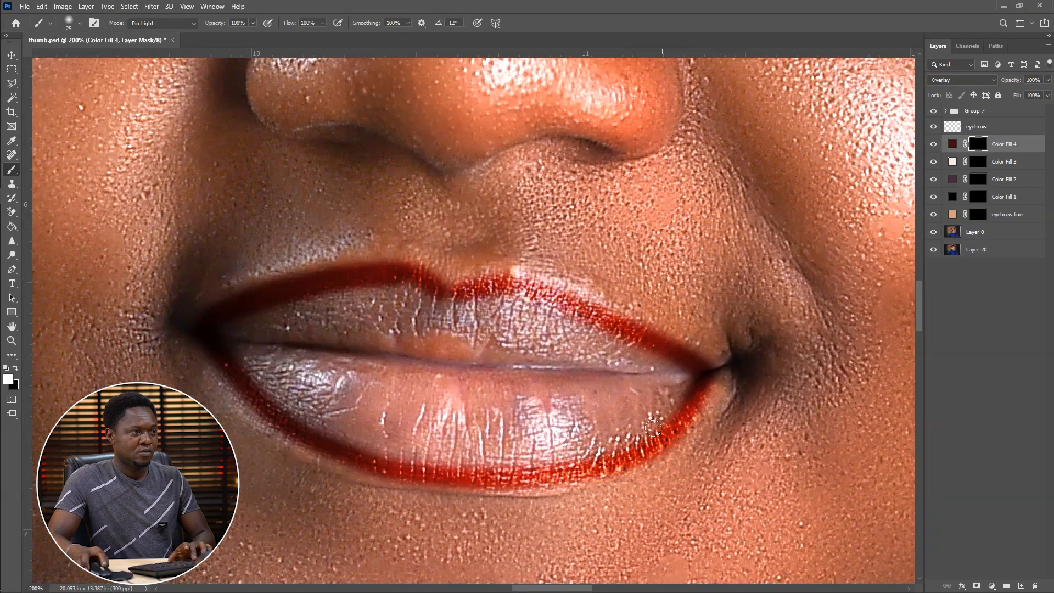
Step: Fill in both lips inside the outline on the dark red fill's mask with a 40 px brush
{"action": "mouse_move", "coordinate": [666, 373]}
{"action": "left_mouse_down"}
{"action": "mouse_move", "coordinate": [295, 319]}
{"action": "mouse_move", "coordinate": [202, 324]}
{"action": "left_mouse_up"}
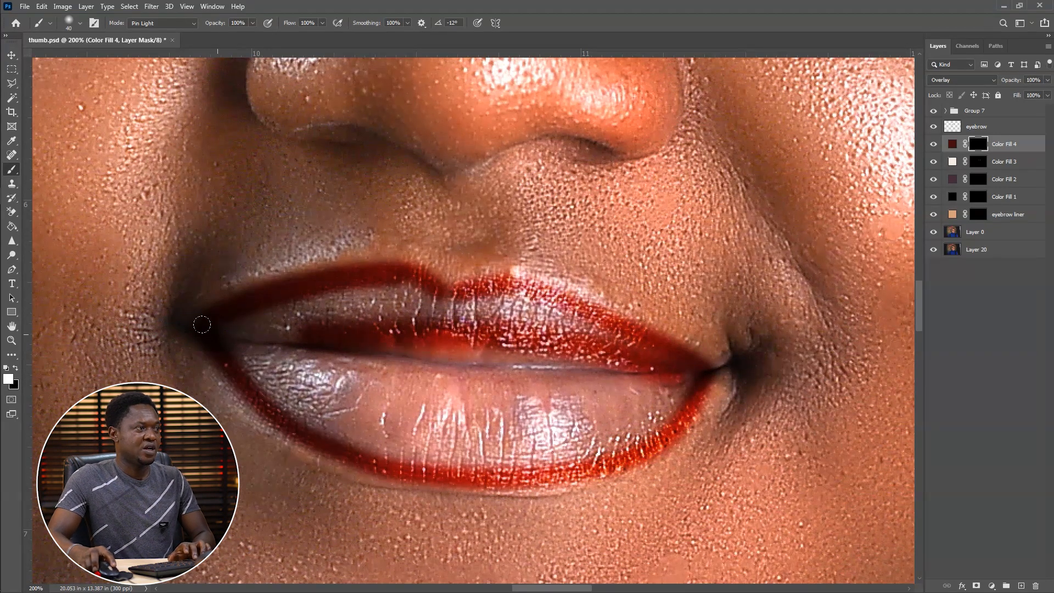
{"action": "mouse_move", "coordinate": [683, 371]}
{"action": "left_mouse_down"}
{"action": "mouse_move", "coordinate": [634, 411]}
{"action": "mouse_move", "coordinate": [544, 439]}
{"action": "left_mouse_up"}
{"action": "mouse_move", "coordinate": [650, 400]}
{"action": "left_mouse_down"}
{"action": "mouse_move", "coordinate": [395, 447]}
{"action": "mouse_move", "coordinate": [253, 380]}
{"action": "mouse_move", "coordinate": [197, 326]}
{"action": "mouse_move", "coordinate": [358, 425]}
{"action": "mouse_move", "coordinate": [397, 399]}
{"action": "mouse_move", "coordinate": [499, 380]}
{"action": "mouse_move", "coordinate": [647, 389]}
{"action": "mouse_move", "coordinate": [728, 373]}
{"action": "left_mouse_up"}
{"action": "mouse_move", "coordinate": [631, 389]}
{"action": "left_mouse_down"}
{"action": "mouse_move", "coordinate": [338, 396]}
{"action": "mouse_move", "coordinate": [234, 352]}
{"action": "mouse_move", "coordinate": [297, 375]}
{"action": "mouse_move", "coordinate": [610, 403]}
{"action": "mouse_move", "coordinate": [624, 394]}
{"action": "mouse_move", "coordinate": [562, 366]}
{"action": "mouse_move", "coordinate": [622, 375]}
{"action": "mouse_move", "coordinate": [431, 373]}
{"action": "mouse_move", "coordinate": [549, 361]}
{"action": "mouse_move", "coordinate": [387, 346]}
{"action": "mouse_move", "coordinate": [548, 358]}
{"action": "mouse_move", "coordinate": [605, 344]}
{"action": "mouse_move", "coordinate": [304, 322]}
{"action": "mouse_move", "coordinate": [548, 312]}
{"action": "mouse_move", "coordinate": [356, 325]}
{"action": "mouse_move", "coordinate": [441, 310]}
{"action": "mouse_move", "coordinate": [418, 296]}
{"action": "mouse_move", "coordinate": [329, 293]}
{"action": "mouse_move", "coordinate": [238, 321]}
{"action": "mouse_move", "coordinate": [433, 289]}
{"action": "mouse_move", "coordinate": [312, 300]}
{"action": "mouse_move", "coordinate": [241, 327]}
{"action": "left_mouse_up"}
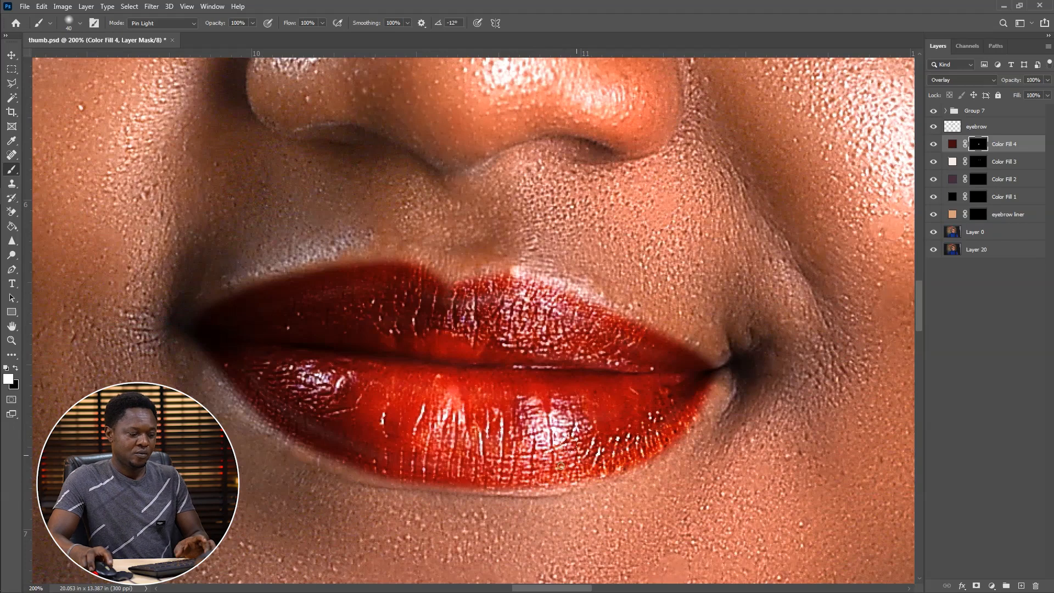
Step: Lower the dark red lip fill's layer opacity to 40%, judging it against the reference faces
{"action": "key", "text": "ctrl+minus"}
{"action": "key", "text": "ctrl+minus"}
{"action": "left_click_drag", "start_coordinate": [556, 243], "coordinate": [549, 304]}
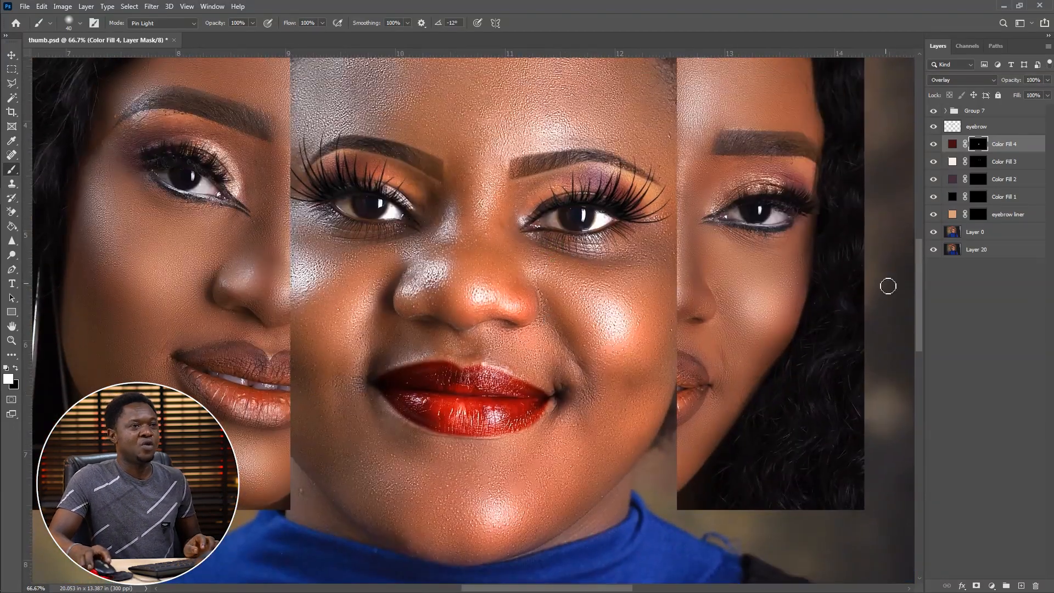
{"action": "left_click_drag", "start_coordinate": [1007, 79], "coordinate": [982, 83]}
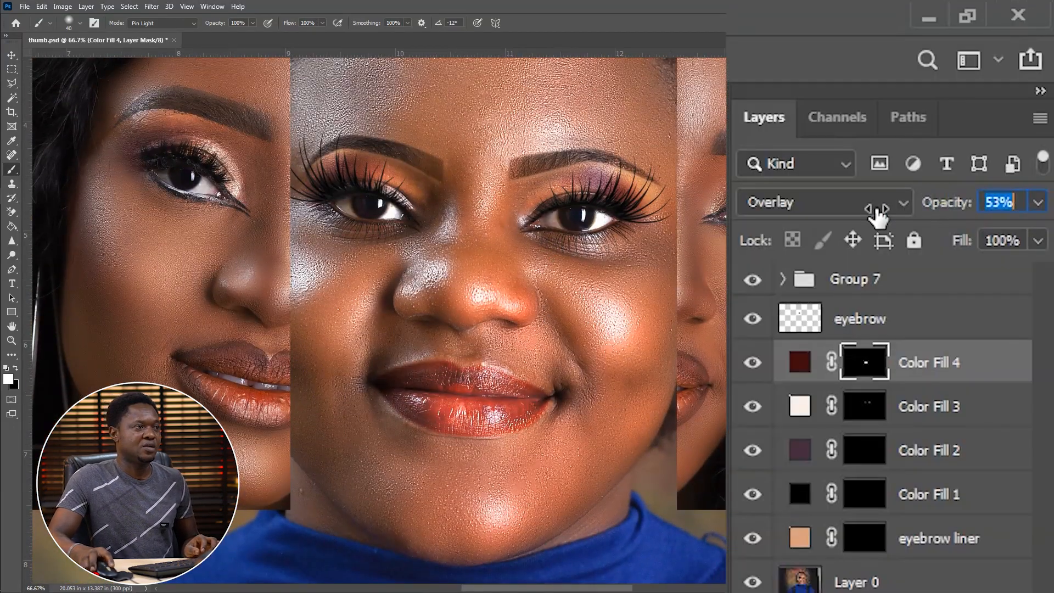
{"action": "left_click_drag", "start_coordinate": [877, 212], "coordinate": [858, 222]}
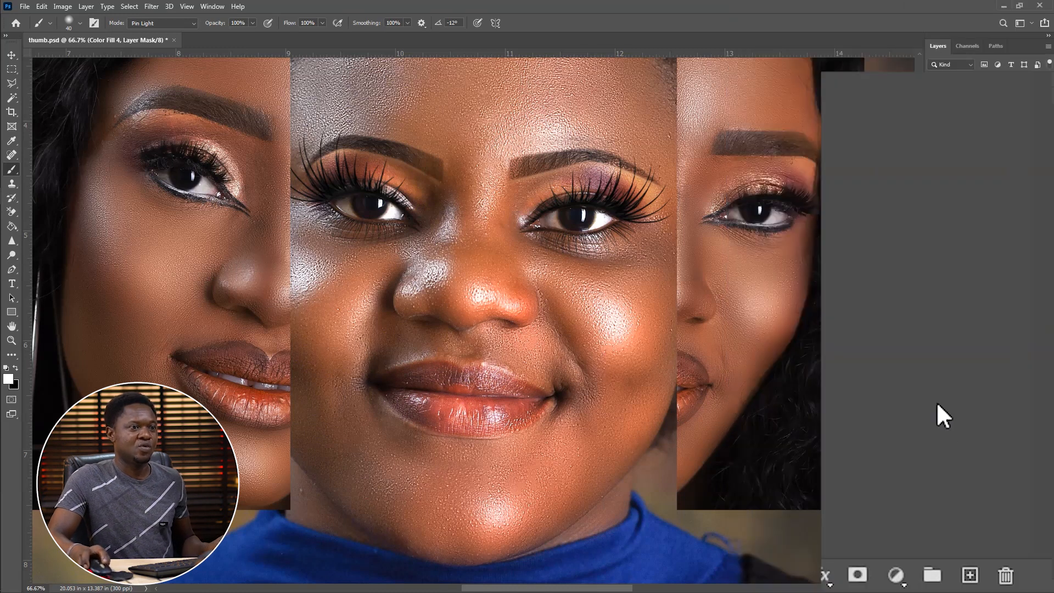
Step: Add a solid-colour fill layer with colour 2d0a0a above the lip fill and invert its mask to black
{"action": "left_click", "coordinate": [896, 576]}
{"action": "left_click", "coordinate": [927, 91]}
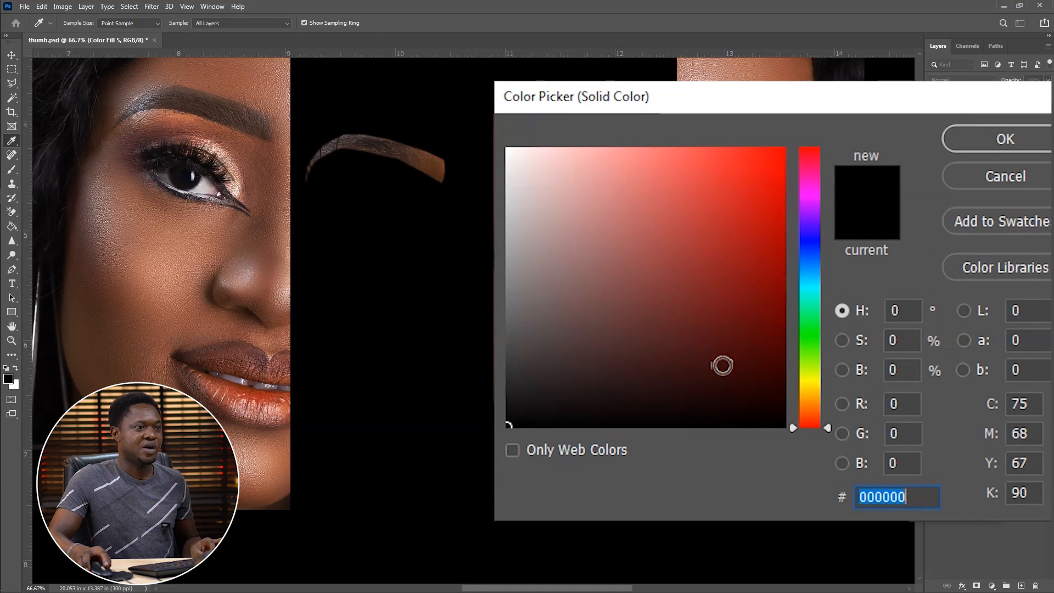
{"action": "left_click", "coordinate": [726, 378]}
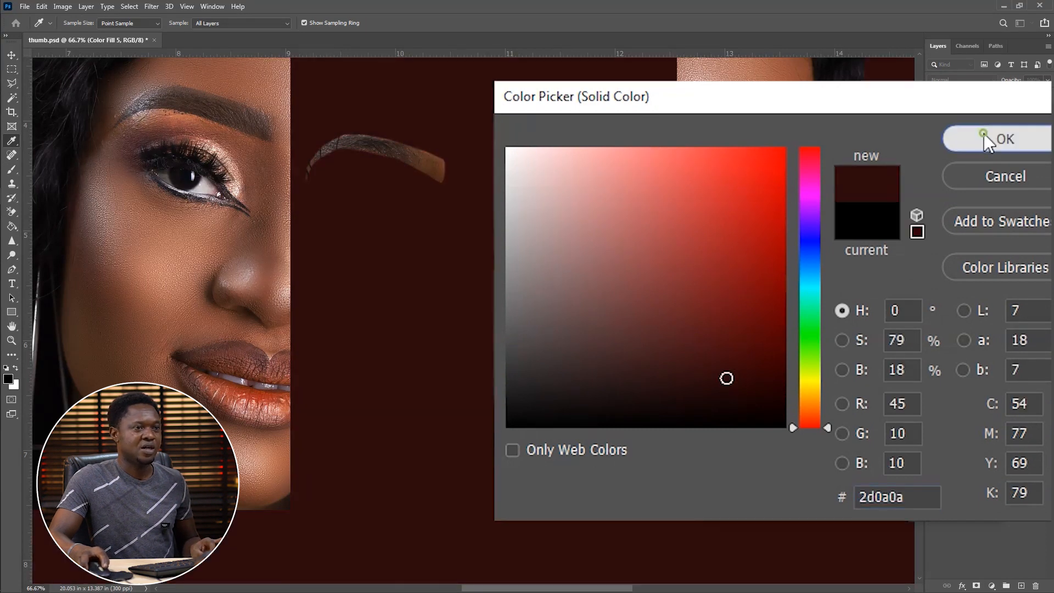
{"action": "left_click", "coordinate": [984, 136]}
{"action": "key", "text": "b"}
{"action": "key", "text": "x"}
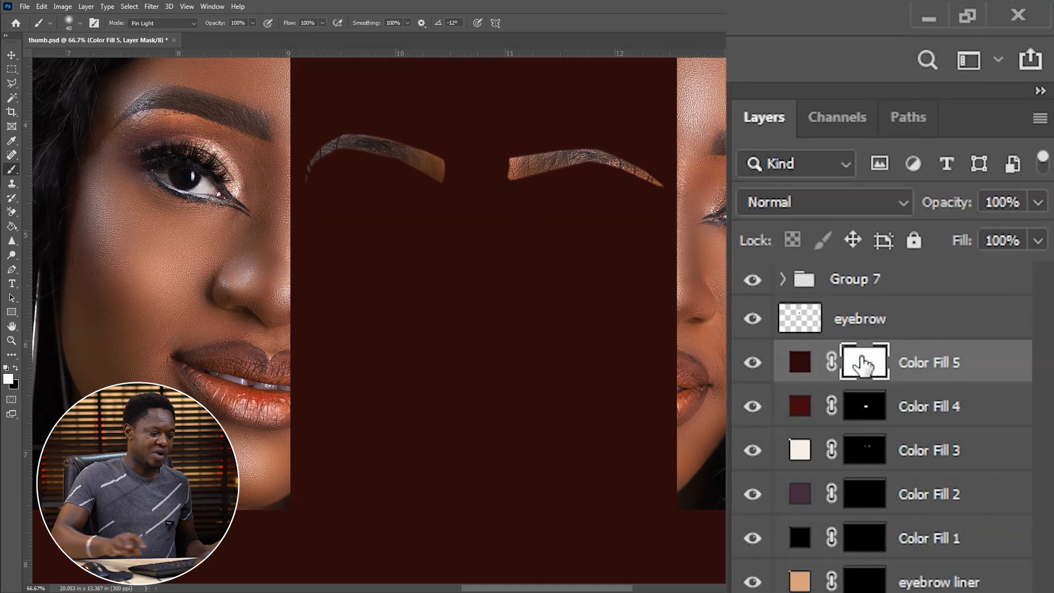
{"action": "key", "text": "ctrl+i"}
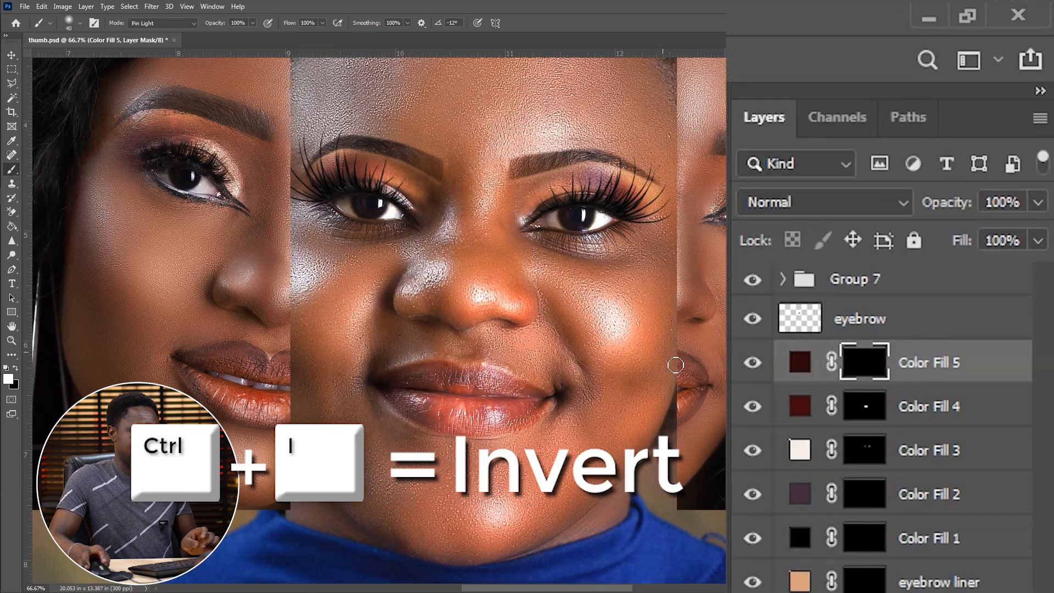
Step: Paint a dark border around the outer edges of both lips on the new fill's mask with a 40 px brush
{"action": "key", "text": "ctrl+plus"}
{"action": "mouse_move", "coordinate": [603, 449]}
{"action": "left_mouse_down"}
{"action": "mouse_move", "coordinate": [677, 325]}
{"action": "mouse_move", "coordinate": [656, 321]}
{"action": "mouse_move", "coordinate": [582, 365]}
{"action": "mouse_move", "coordinate": [537, 361]}
{"action": "mouse_move", "coordinate": [446, 330]}
{"action": "mouse_move", "coordinate": [407, 282]}
{"action": "left_mouse_up"}
{"action": "mouse_move", "coordinate": [483, 347]}
{"action": "left_mouse_down"}
{"action": "mouse_move", "coordinate": [452, 335]}
{"action": "mouse_move", "coordinate": [529, 361]}
{"action": "mouse_move", "coordinate": [638, 343]}
{"action": "mouse_move", "coordinate": [668, 313]}
{"action": "mouse_move", "coordinate": [556, 267]}
{"action": "mouse_move", "coordinate": [515, 279]}
{"action": "mouse_move", "coordinate": [488, 261]}
{"action": "mouse_move", "coordinate": [394, 291]}
{"action": "left_mouse_up"}
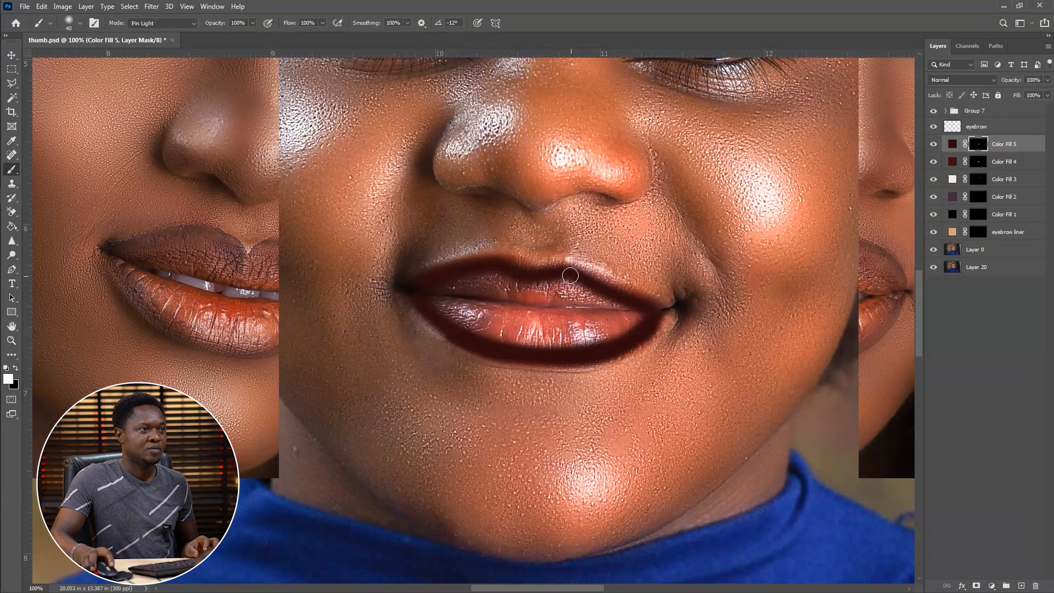
{"action": "left_click_drag", "start_coordinate": [577, 273], "coordinate": [651, 309]}
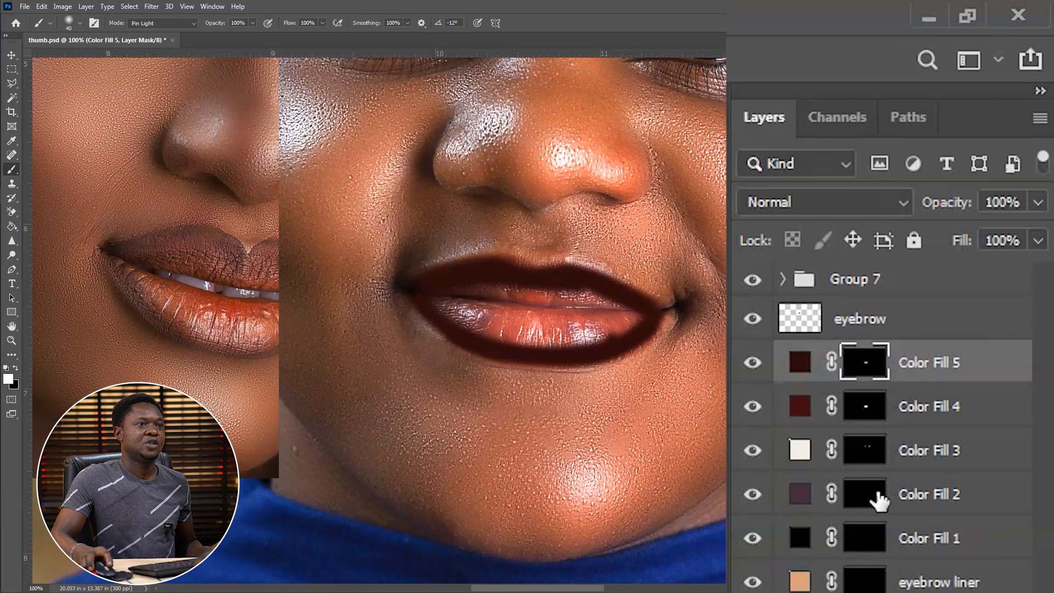
Step: Change the lip border fill's colour to 560a0a
{"action": "double_click", "coordinate": [800, 364]}
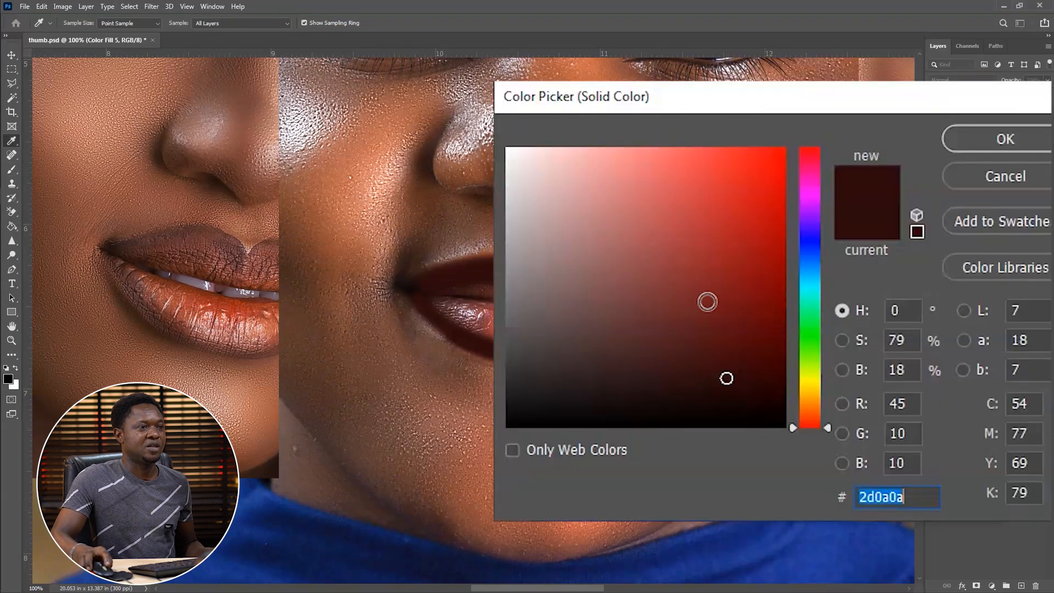
{"action": "left_click", "coordinate": [711, 358]}
{"action": "left_click", "coordinate": [752, 318]}
{"action": "left_click", "coordinate": [753, 333]}
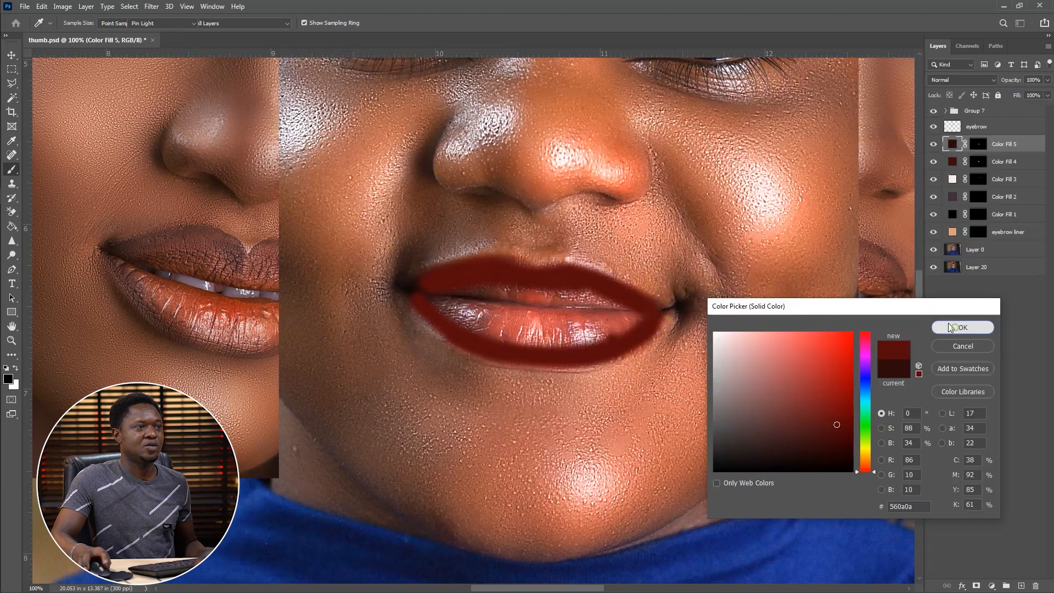
{"action": "left_click", "coordinate": [952, 328]}
Step: Set the lip border fill's blending mode to Overlay and its opacity to 30%
{"action": "left_click", "coordinate": [954, 84]}
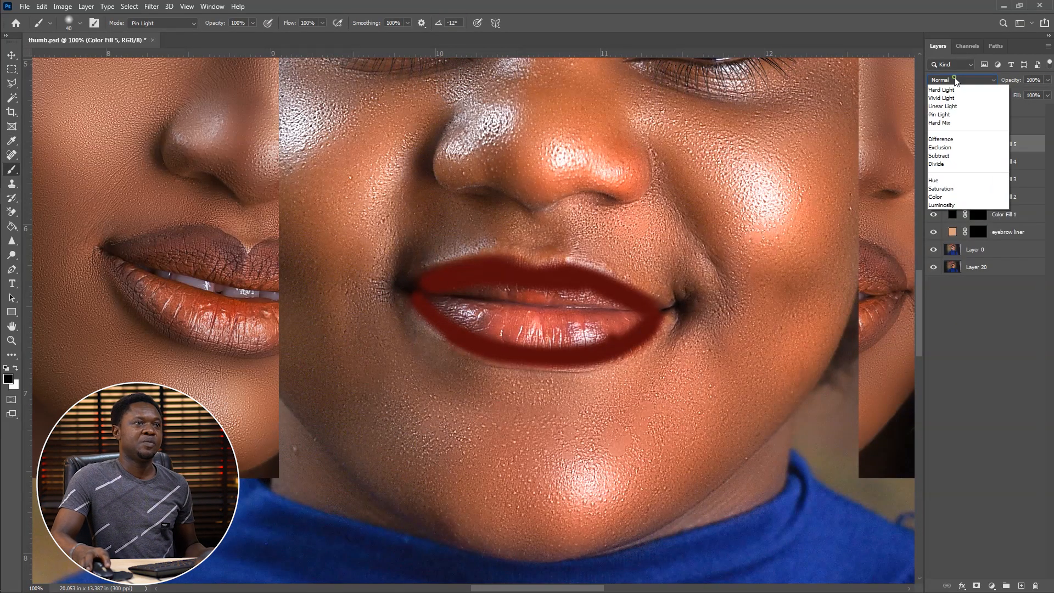
{"action": "left_click", "coordinate": [951, 217]}
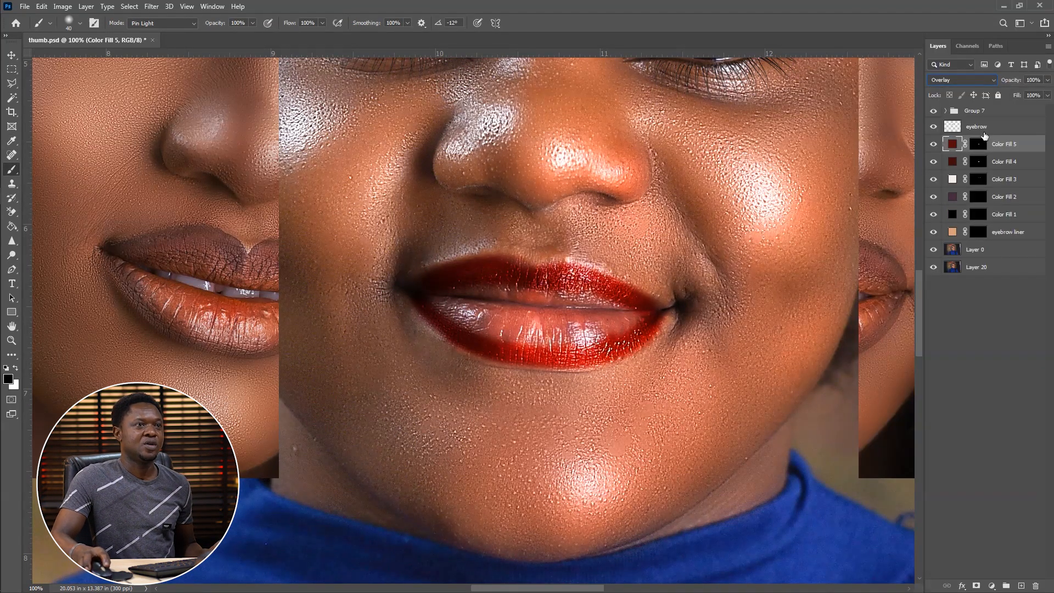
{"action": "left_click_drag", "start_coordinate": [1010, 80], "coordinate": [1004, 81]}
{"action": "left_click_drag", "start_coordinate": [912, 213], "coordinate": [846, 221]}
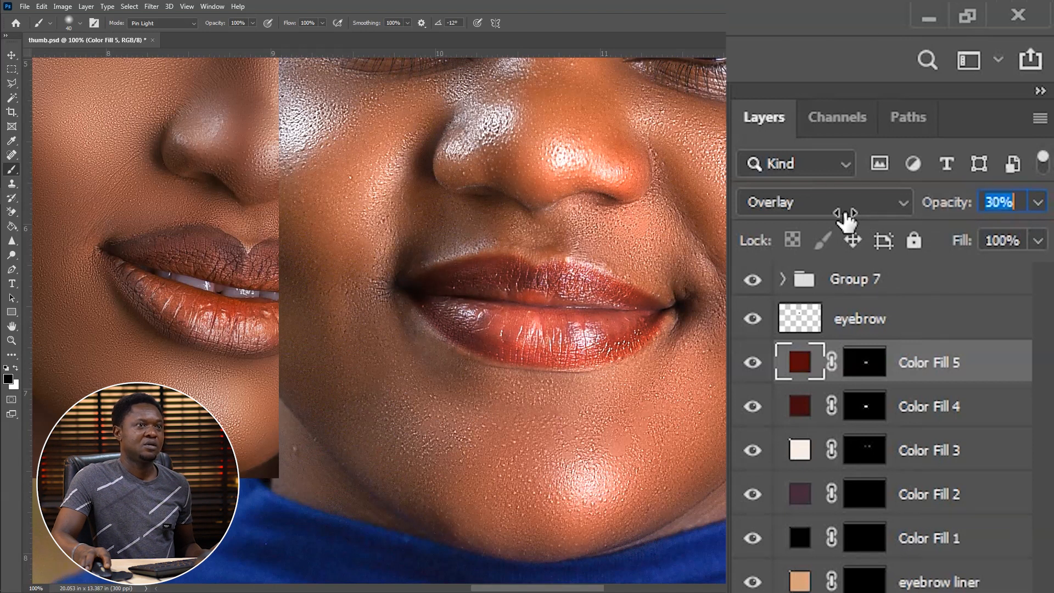
{"action": "left_click", "coordinate": [847, 211]}
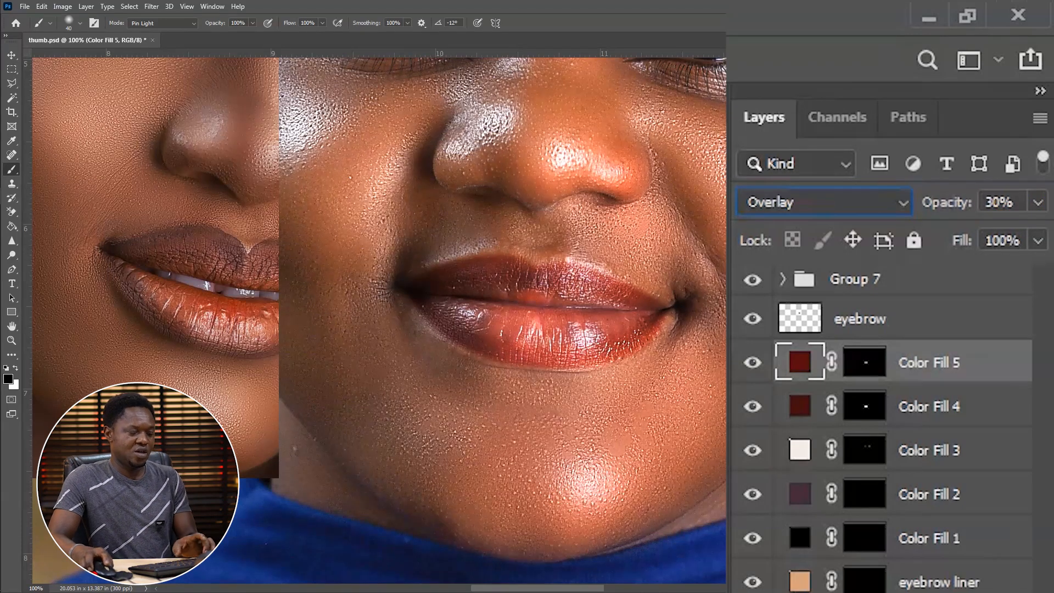
Step: Hide Group 7 with the reference faces to show the whole portrait
{"action": "key", "text": "ctrl+minus"}
{"action": "key", "text": "ctrl+minus"}
{"action": "key", "text": "ctrl+minus"}
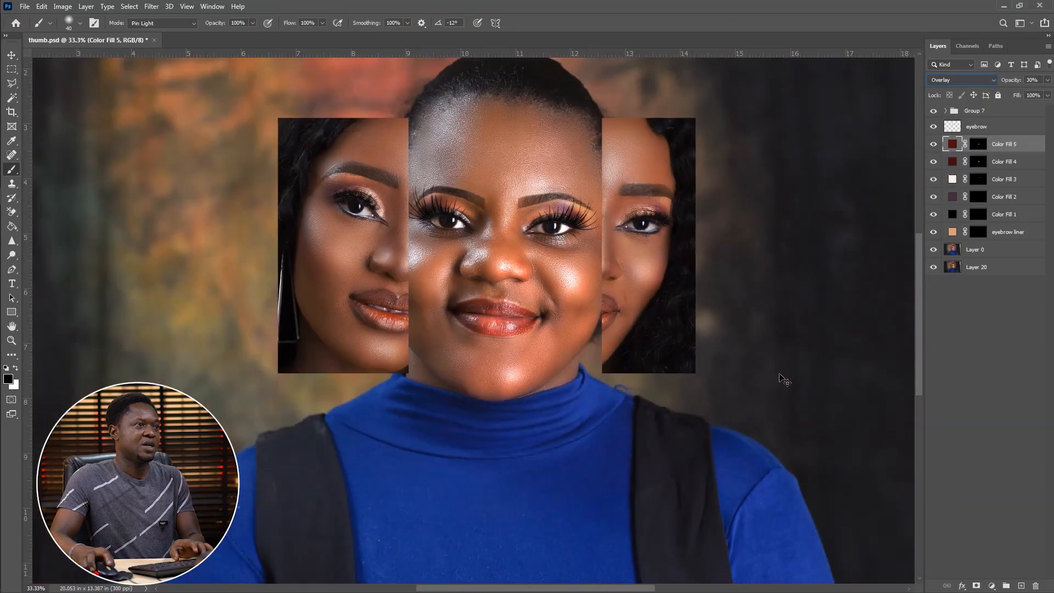
{"action": "key", "text": "ctrl+minus"}
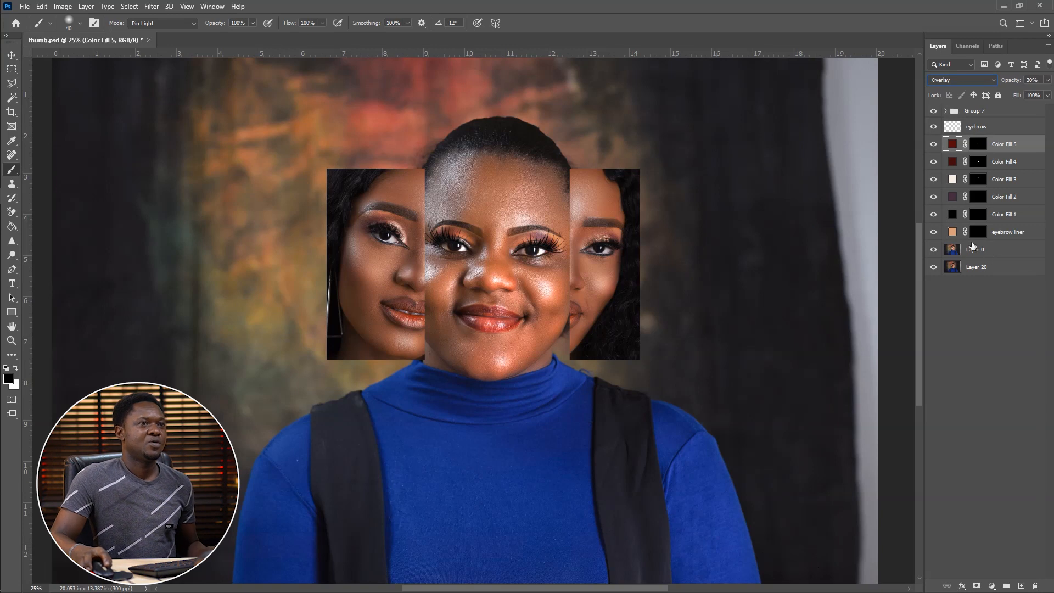
{"action": "left_click", "coordinate": [754, 75]}
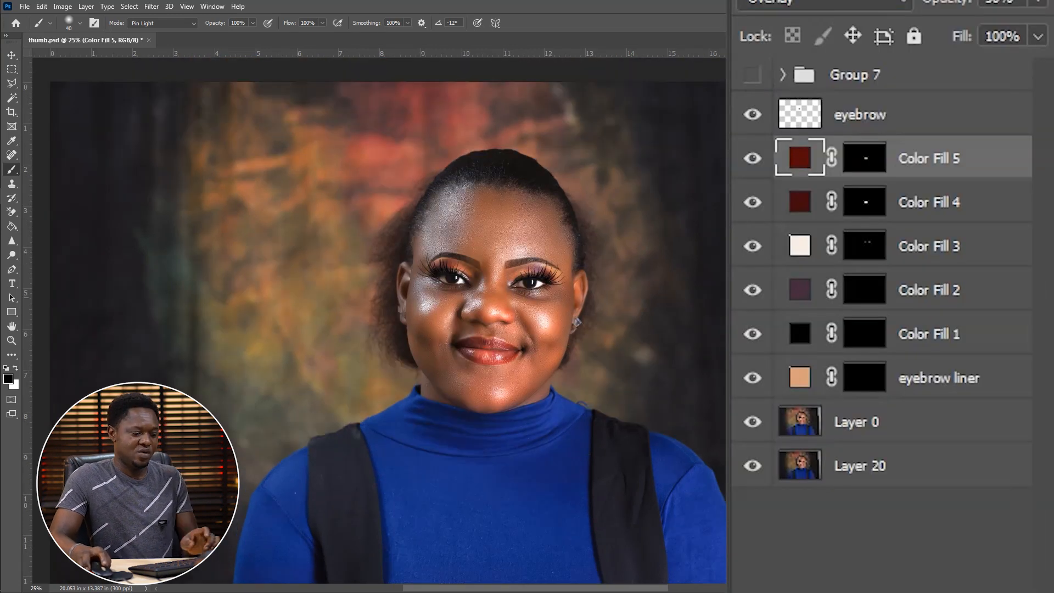
Step: Compare the face with and without the makeup layers by isolating and restoring Layer 0
{"action": "key", "text": "ctrl+plus"}
{"action": "key", "text": "ctrl+plus"}
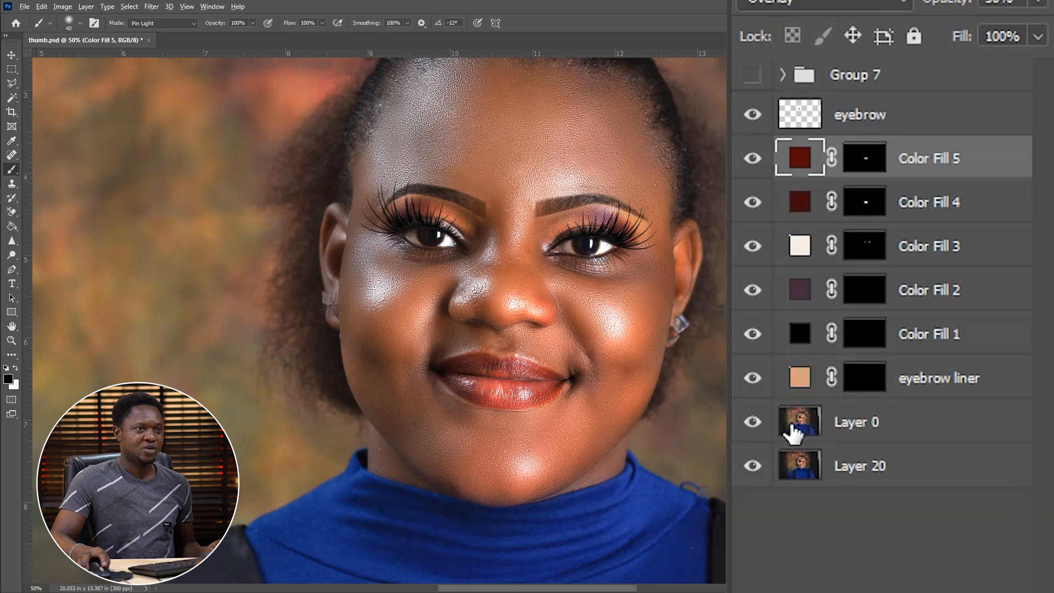
{"action": "left_click", "coordinate": [753, 422], "text": "alt"}
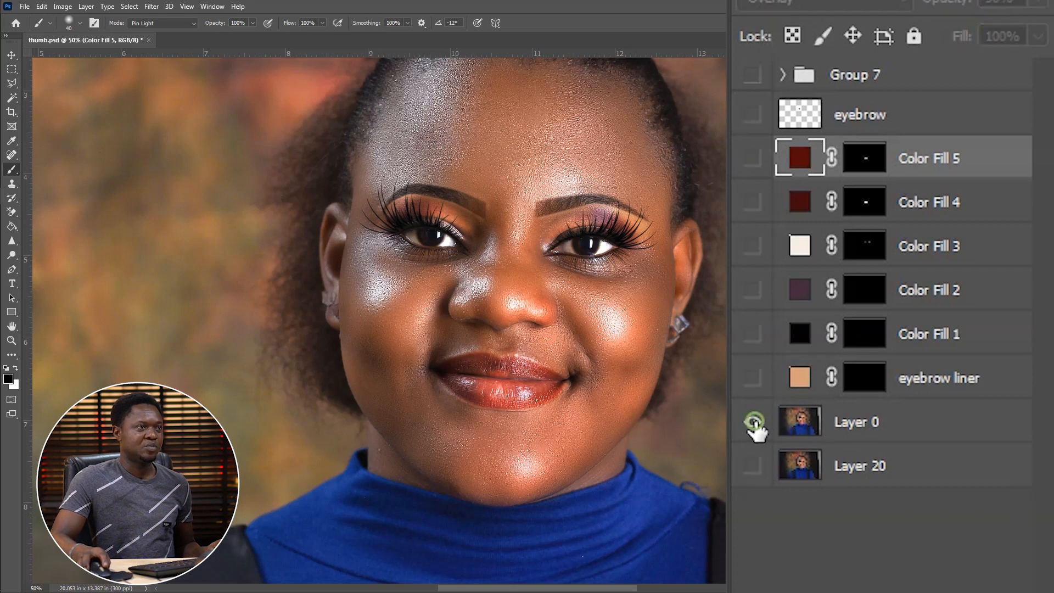
{"action": "left_click", "coordinate": [755, 423], "text": "alt"}
{"action": "left_click", "coordinate": [754, 422], "text": "alt"}
{"action": "left_click", "coordinate": [754, 422], "text": "alt"}
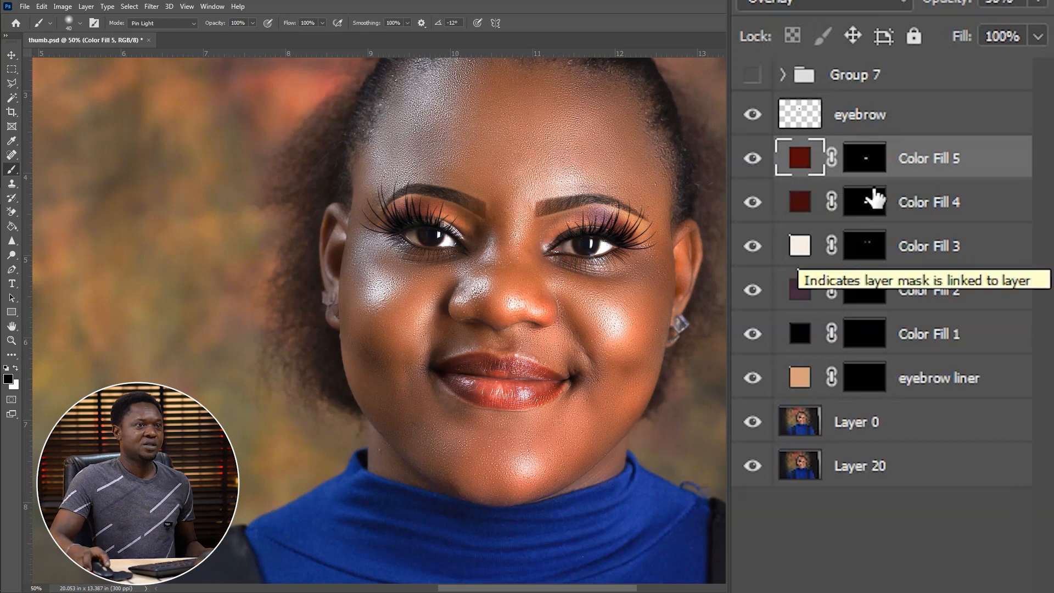
Step: Rename the Color Fill 5 layer as "outer lips"
{"action": "double_click", "coordinate": [934, 159]}
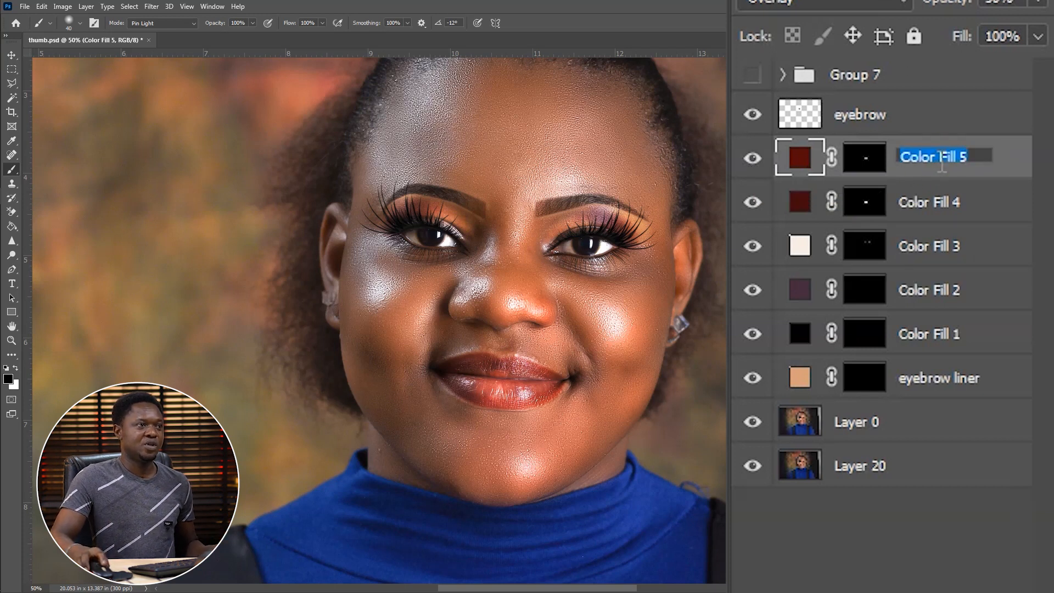
{"action": "key", "text": "BackSpace"}
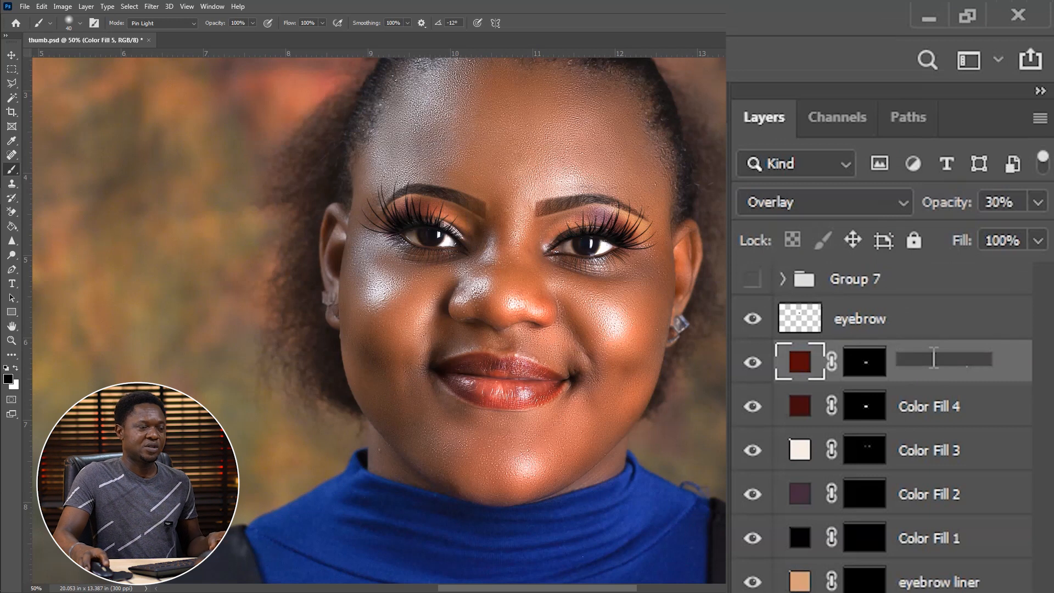
{"action": "type", "text": "outer"}
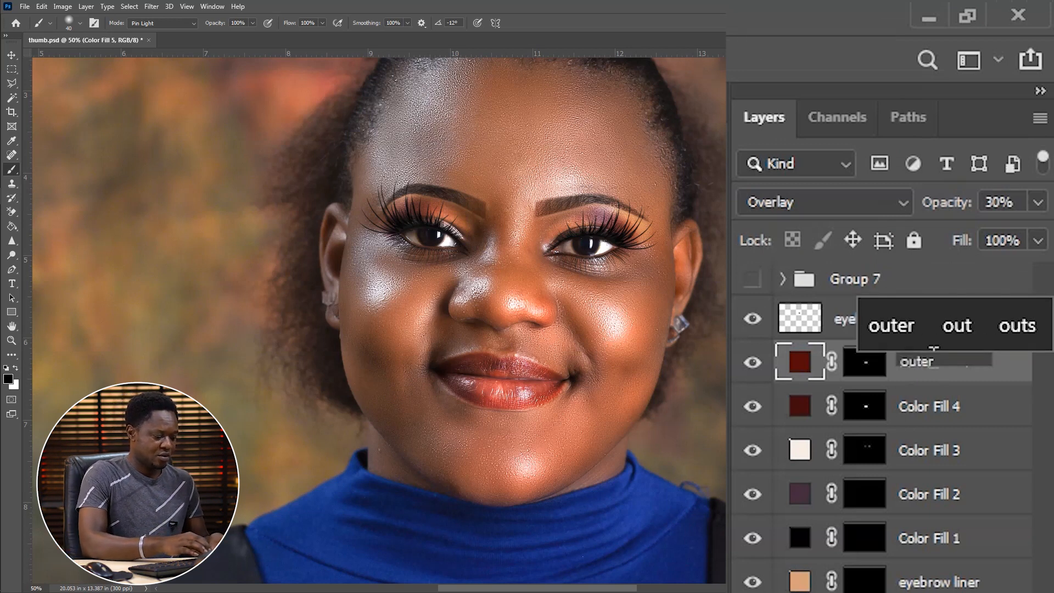
{"action": "type", "text": " lips"}
{"action": "key", "text": "Return"}
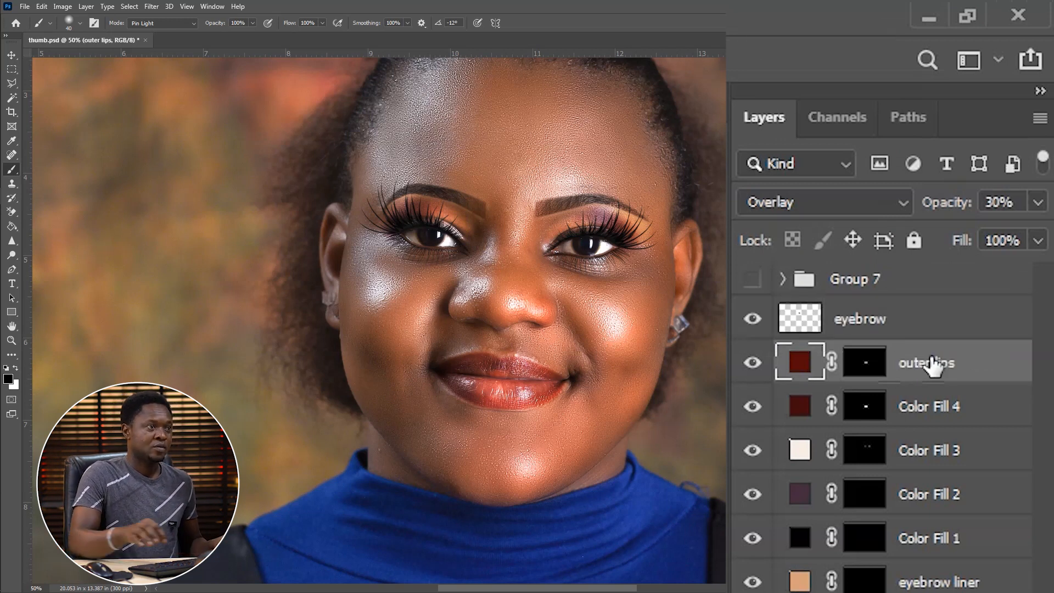
Step: Check what Color Fill 4 affects and rename it as "lips"
{"action": "left_click", "coordinate": [752, 406]}
{"action": "left_click", "coordinate": [752, 407]}
{"action": "double_click", "coordinate": [952, 423]}
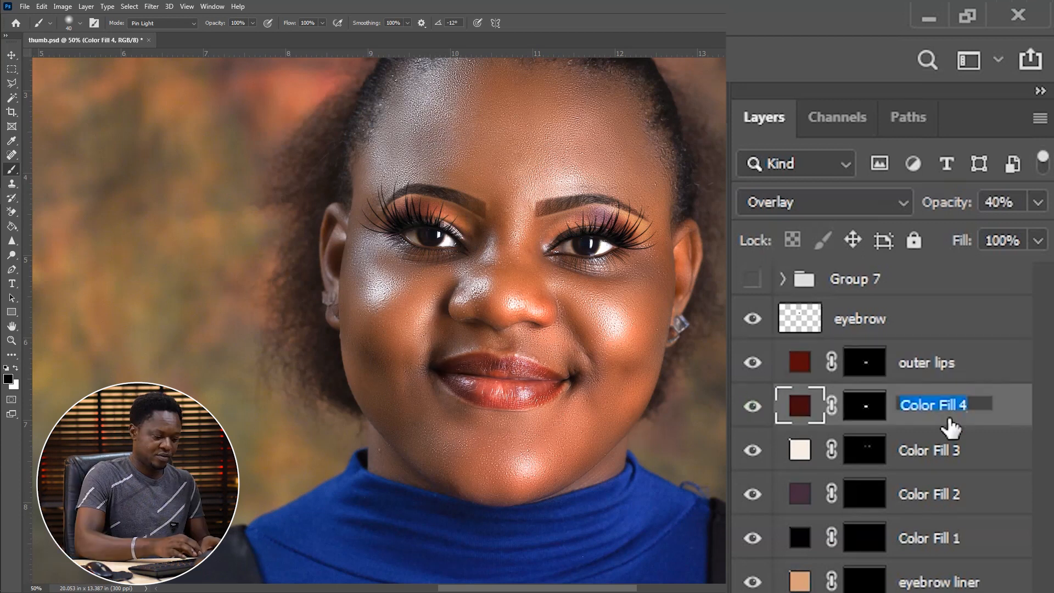
{"action": "type", "text": "lips"}
{"action": "key", "text": "Return"}
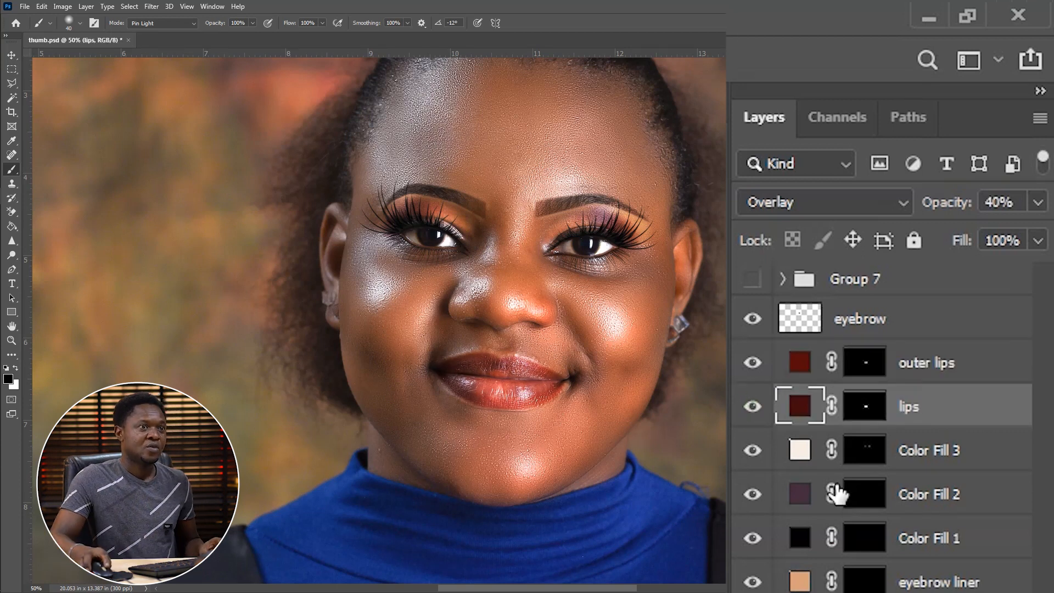
Step: Rename the Color Fill 3 layer as "bright edge"
{"action": "left_click", "coordinate": [751, 452]}
{"action": "double_click", "coordinate": [928, 449]}
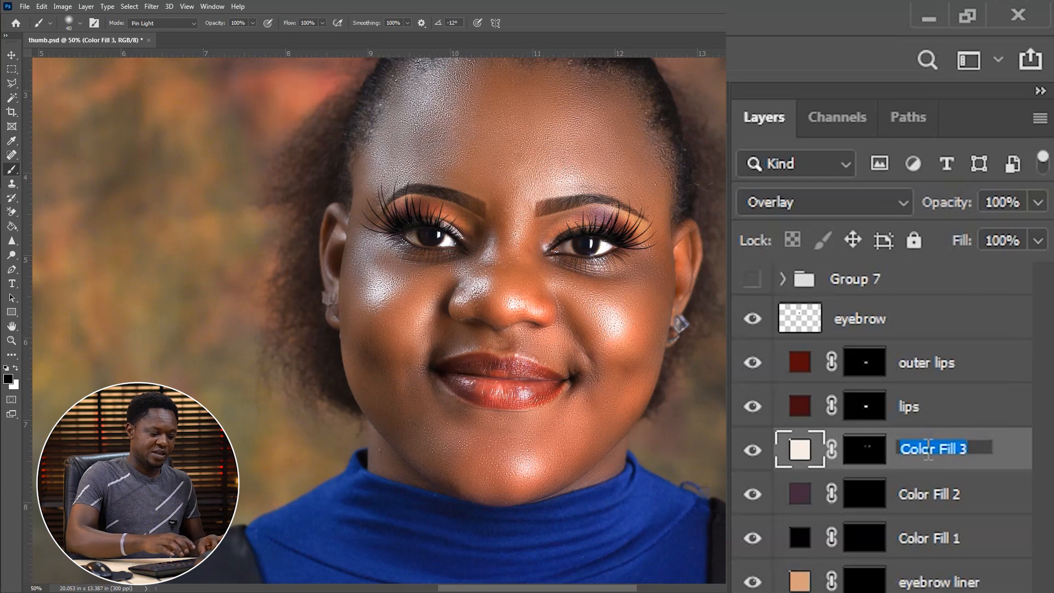
{"action": "type", "text": "bright "}
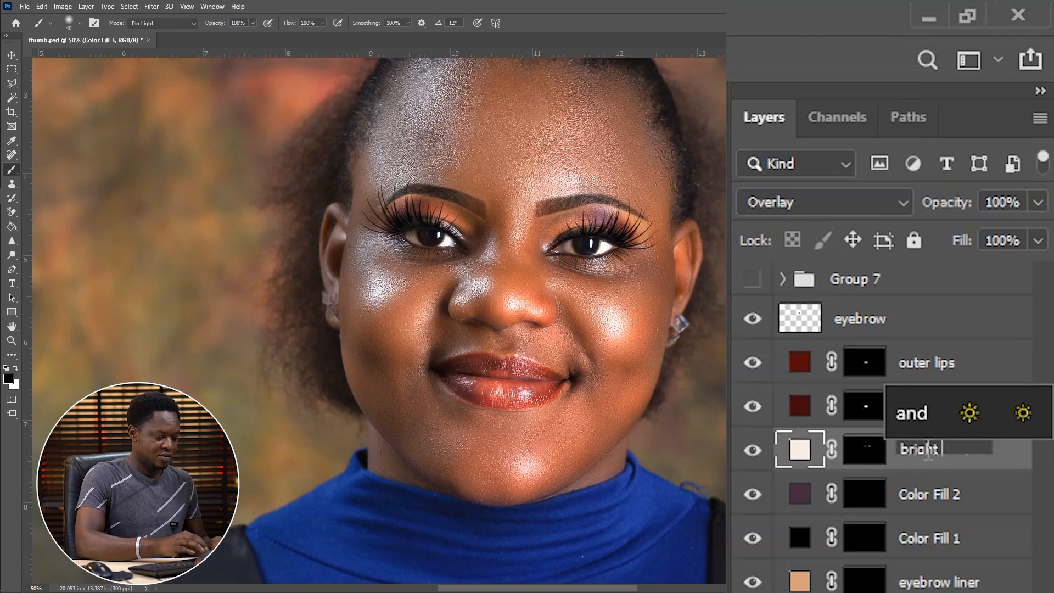
{"action": "type", "text": "edge"}
{"action": "key", "text": "Return"}
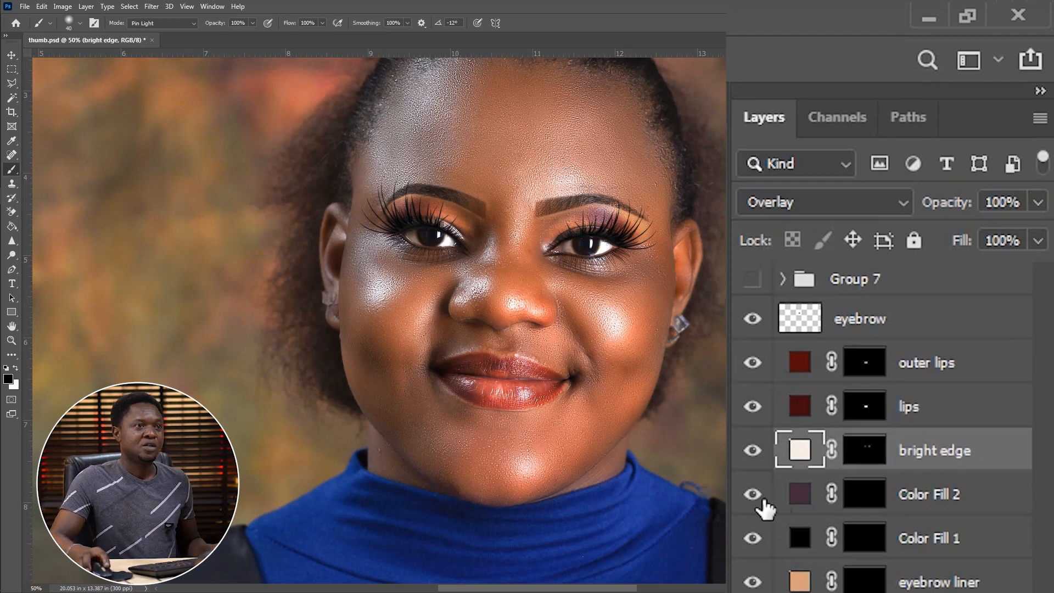
Step: Check what Color Fill 2 affects and rename it as "purple"
{"action": "left_click", "coordinate": [752, 494]}
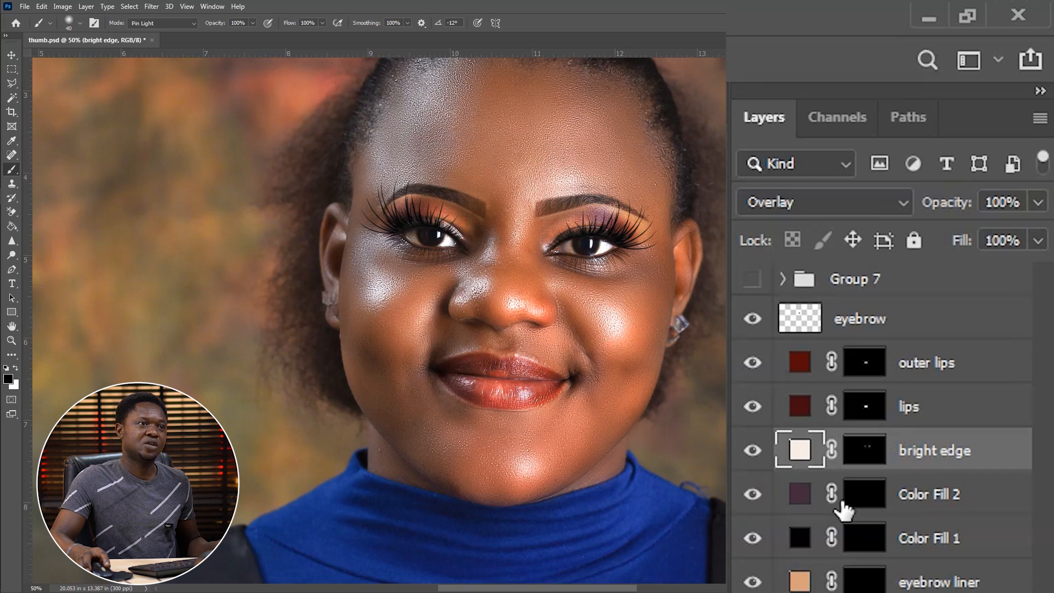
{"action": "double_click", "coordinate": [929, 492]}
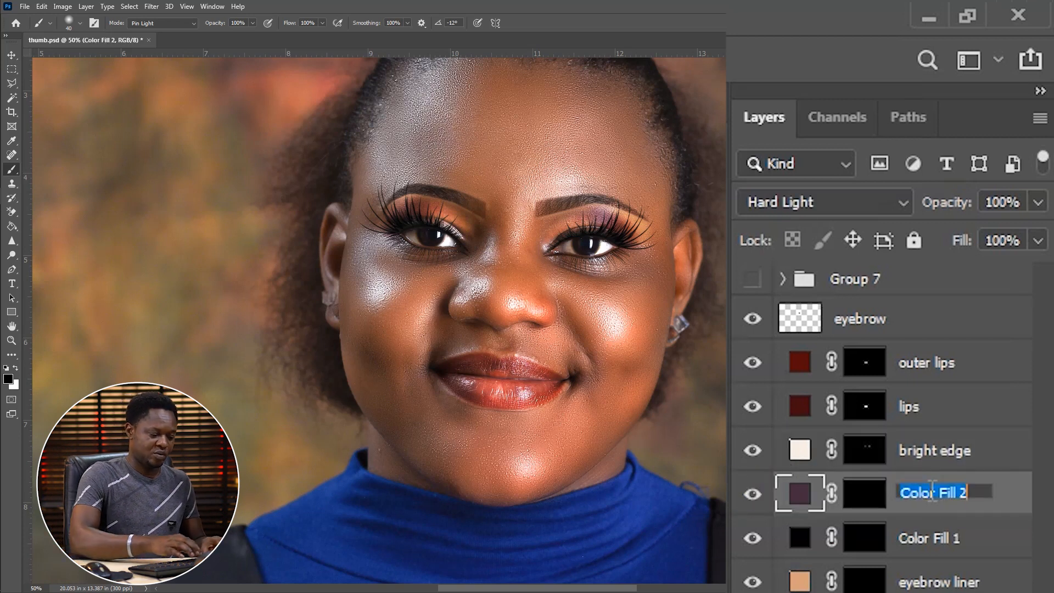
{"action": "type", "text": "purple"}
{"action": "key", "text": "Return"}
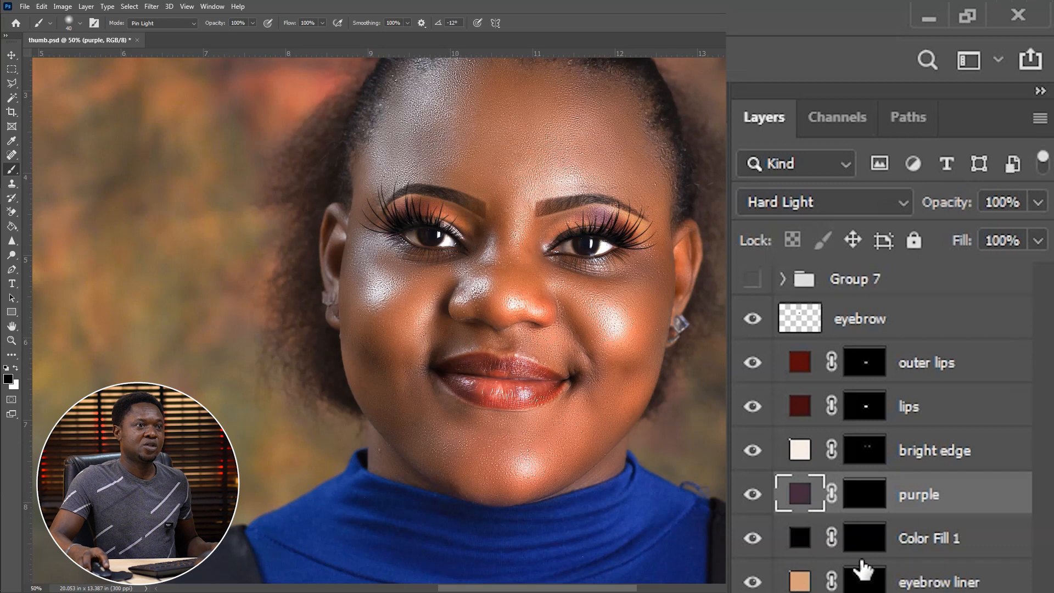
Step: Rename the Color Fill 1 layer as "eye liner" and check what the eyebrow liner layer affects
{"action": "double_click", "coordinate": [909, 534]}
{"action": "type", "text": "eye "}
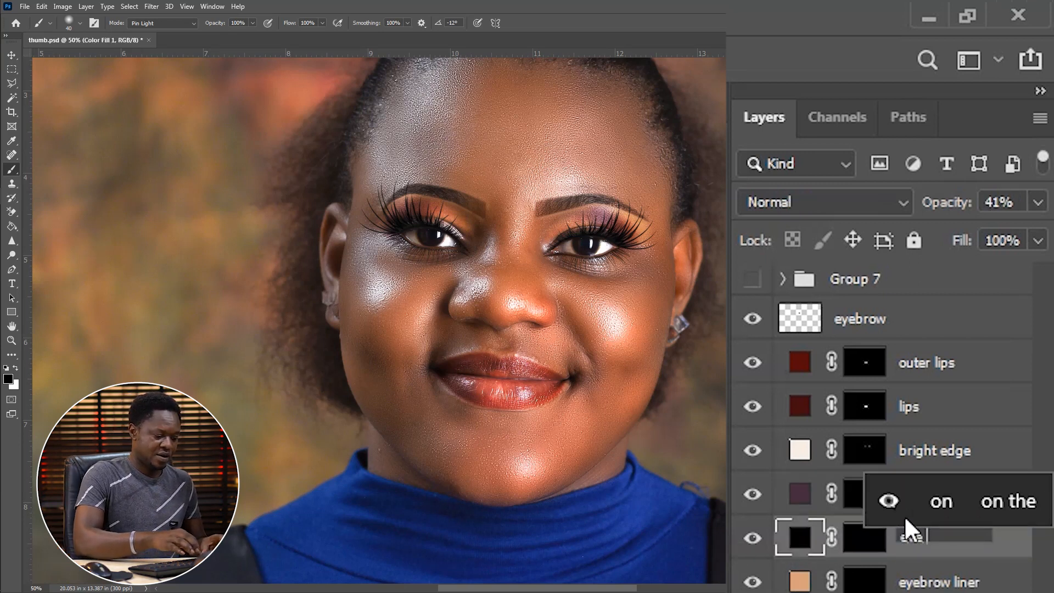
{"action": "type", "text": "liner"}
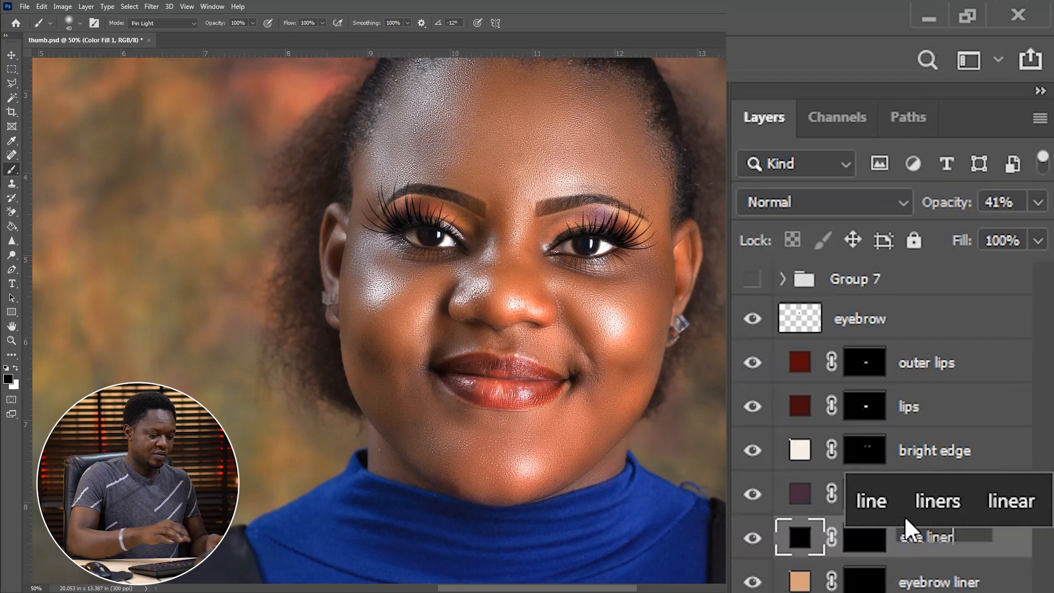
{"action": "key", "text": "Return"}
{"action": "left_click", "coordinate": [753, 582]}
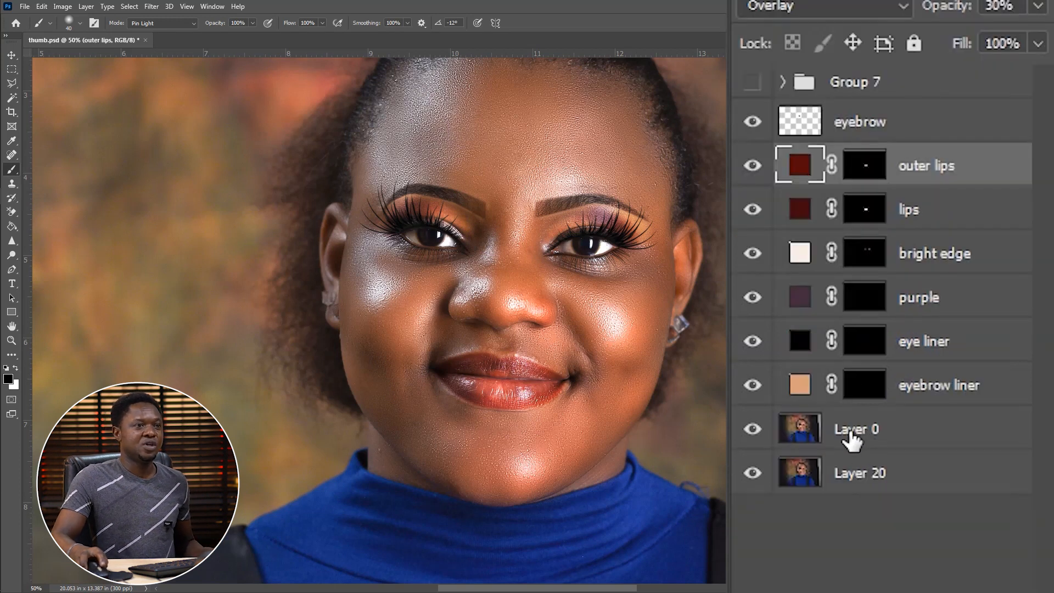
Step: Duplicate Layer 0 and convert the copy to a smart object for smart filters
{"action": "left_click", "coordinate": [851, 434]}
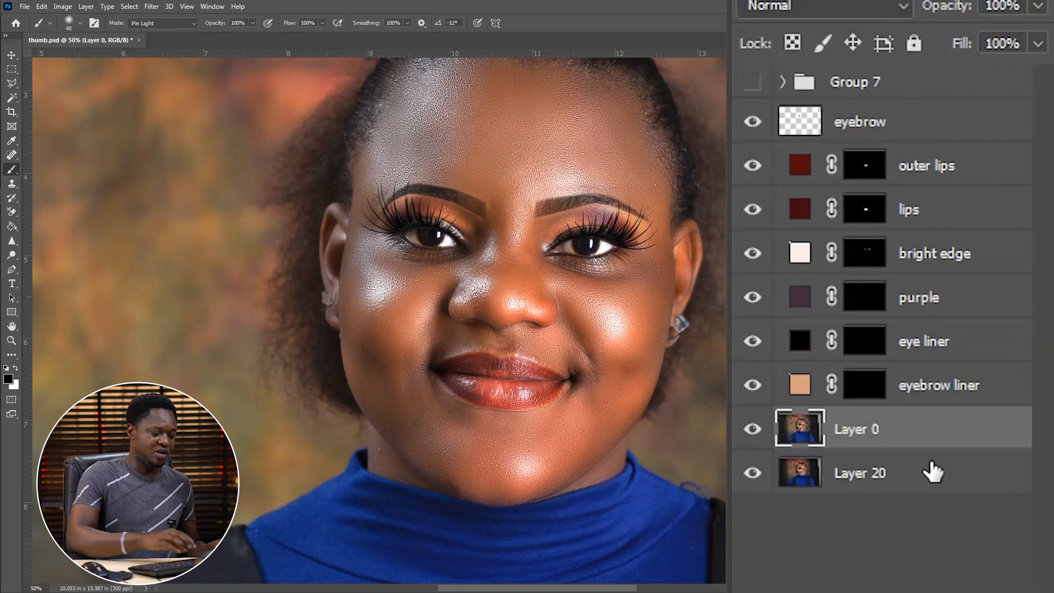
{"action": "key", "text": "ctrl+j"}
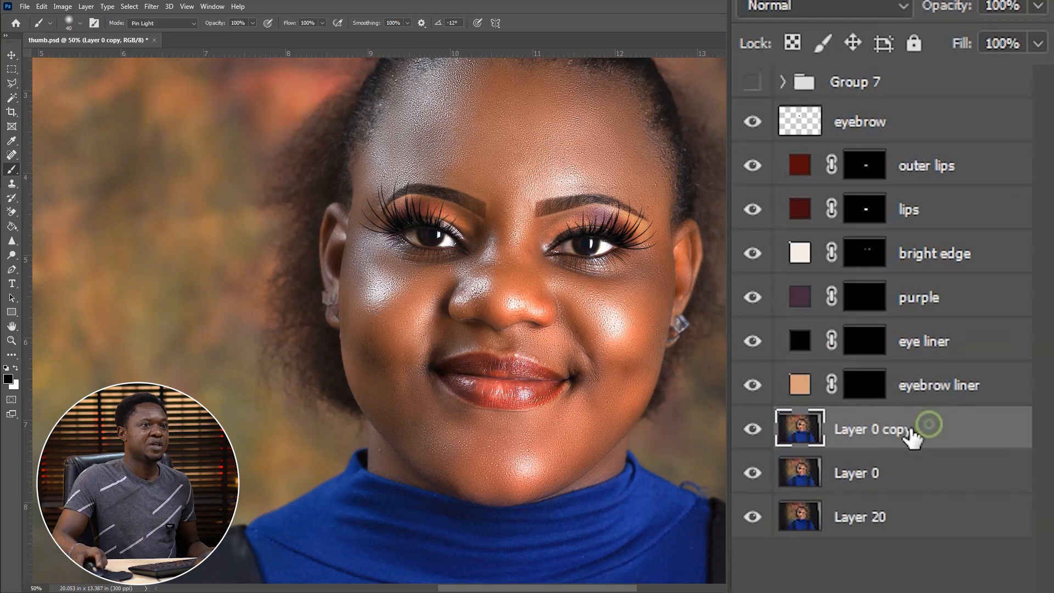
{"action": "left_click", "coordinate": [151, 6]}
{"action": "left_click", "coordinate": [171, 37]}
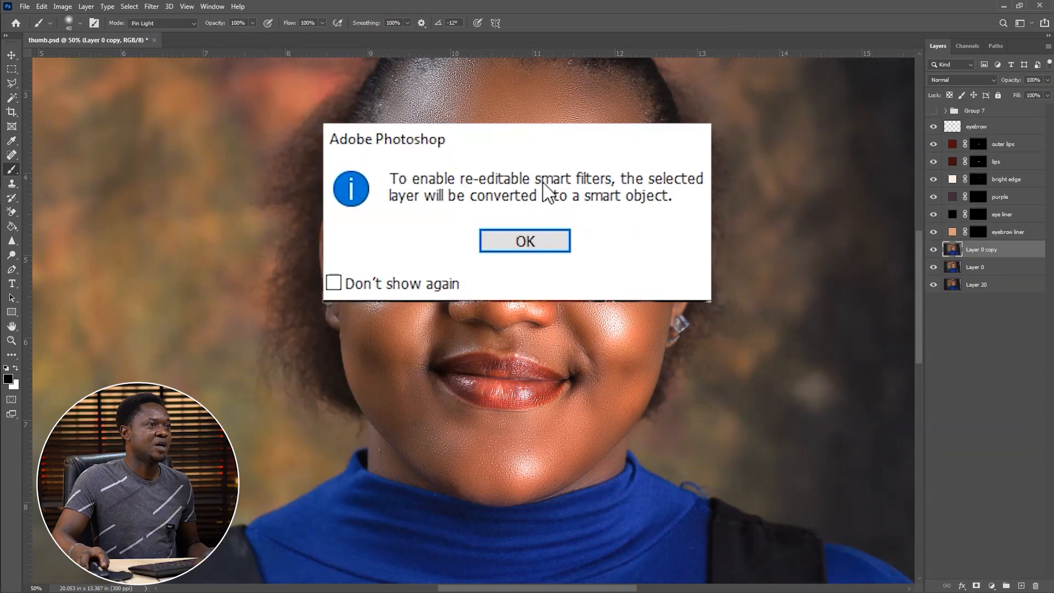
{"action": "left_click", "coordinate": [523, 238]}
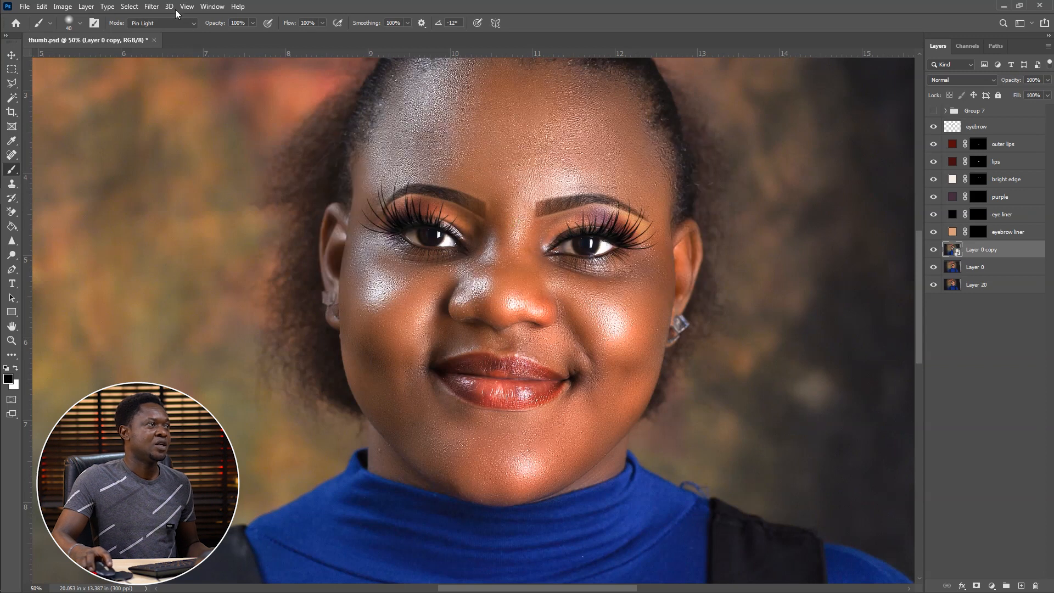
Step: Apply a High Pass filter with a radius of 5.0 pixels to Layer 0 copy
{"action": "left_click", "coordinate": [153, 7]}
{"action": "mouse_move", "coordinate": [177, 407]}
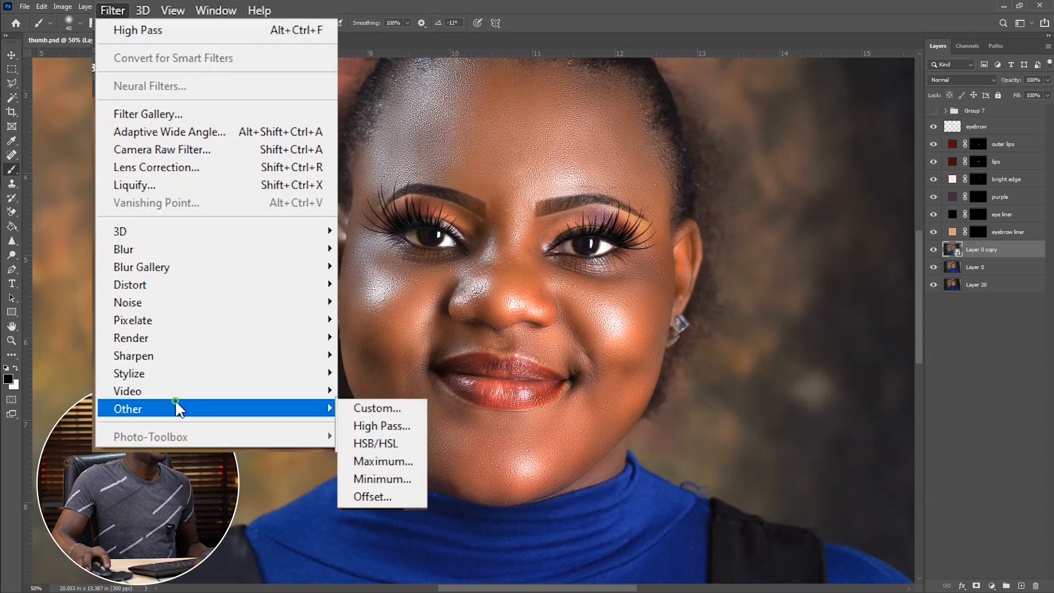
{"action": "left_click", "coordinate": [391, 433]}
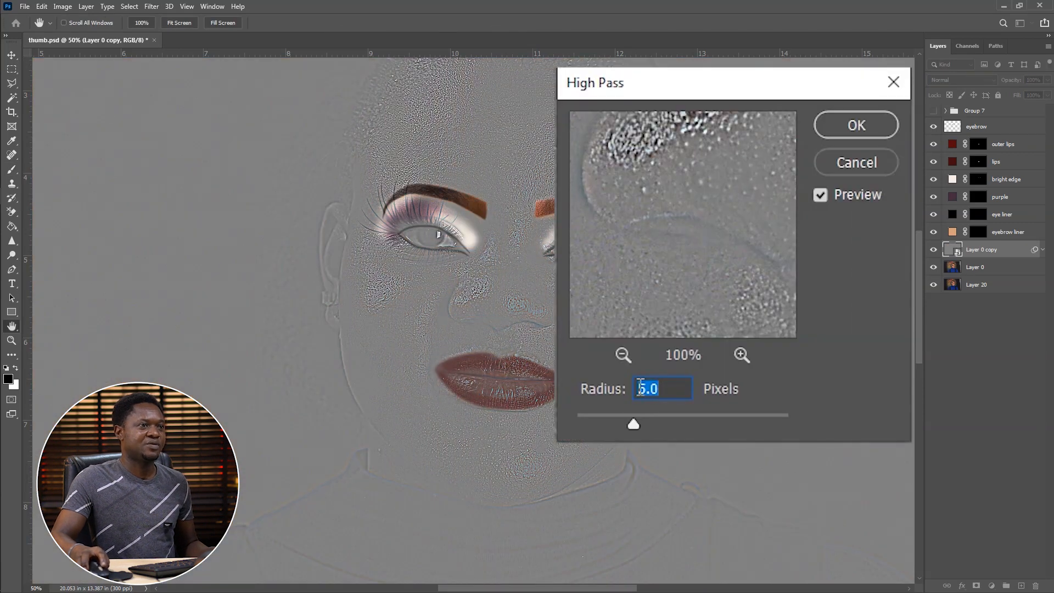
{"action": "left_click", "coordinate": [851, 136]}
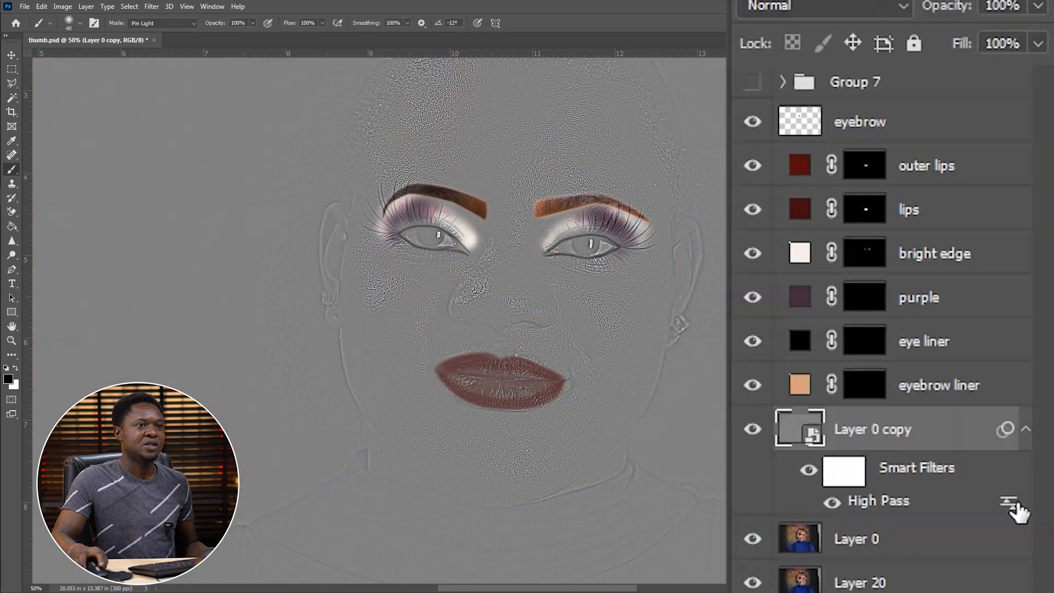
Step: Set the High Pass smart filter's blending mode to Linear Light at 100% opacity
{"action": "double_click", "coordinate": [1010, 503]}
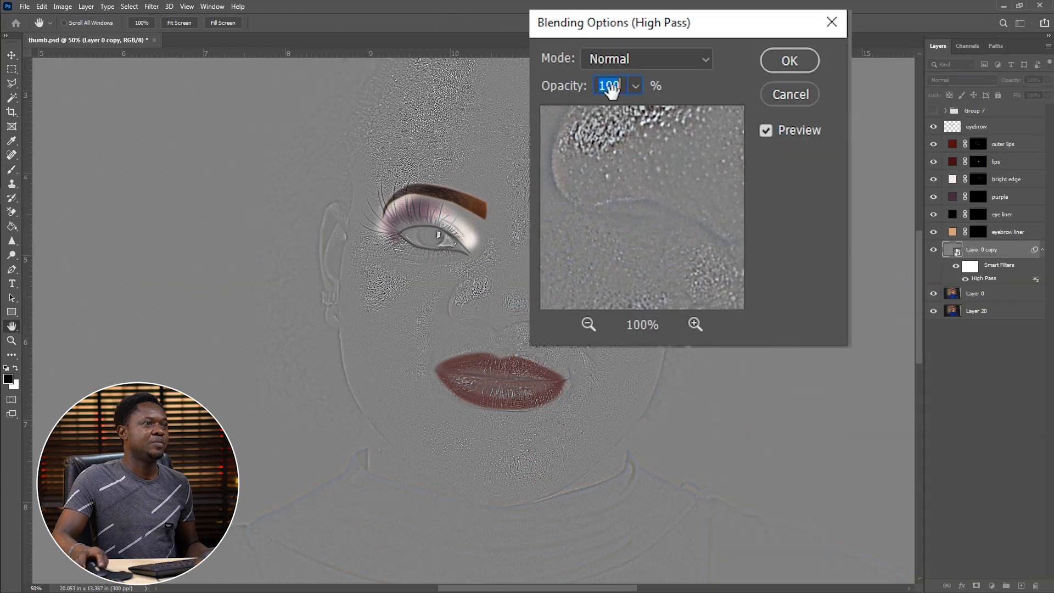
{"action": "left_click", "coordinate": [665, 63]}
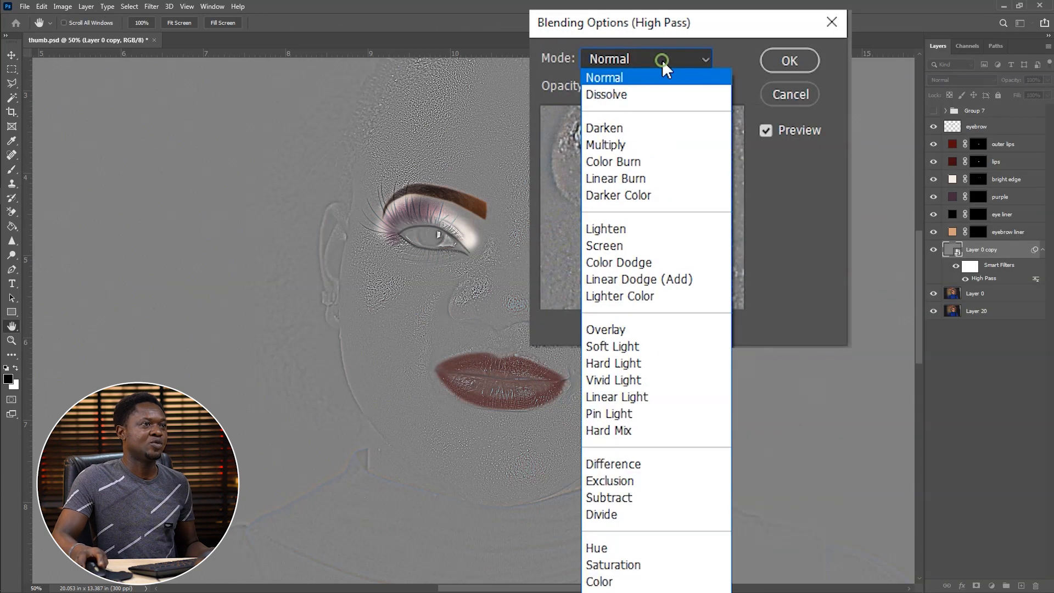
{"action": "left_click", "coordinate": [652, 397]}
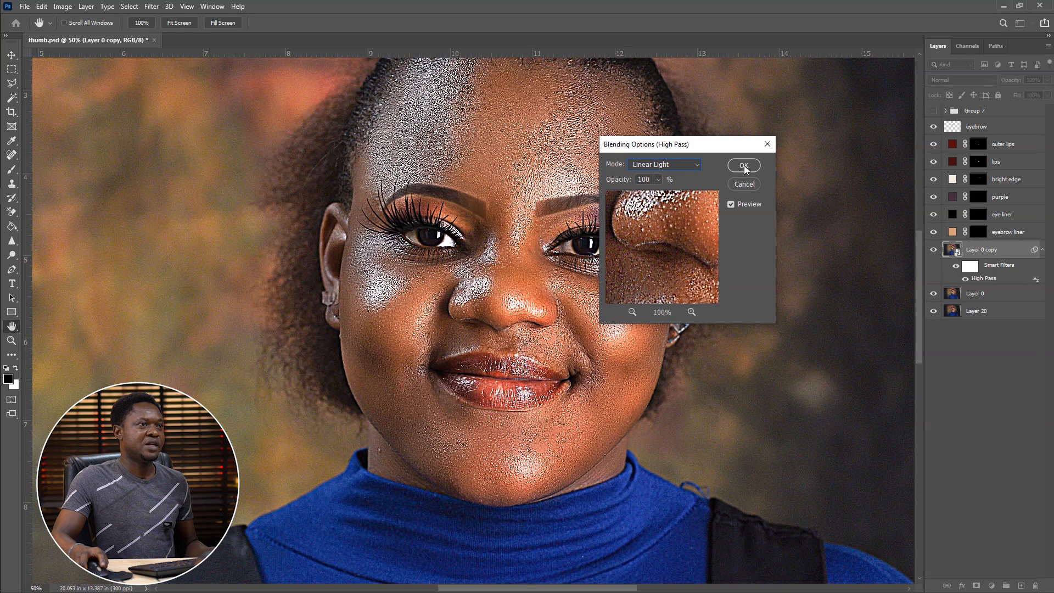
{"action": "left_click", "coordinate": [744, 166]}
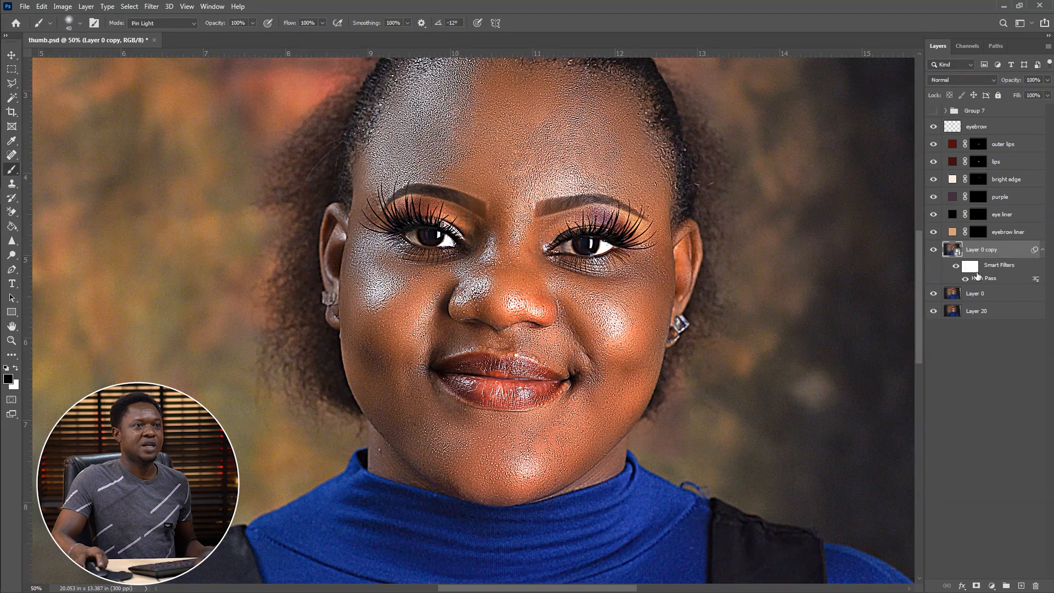
Step: Invert the smart filter mask of Layer 0 copy to black to hide the High Pass sharpening
{"action": "left_click", "coordinate": [970, 268]}
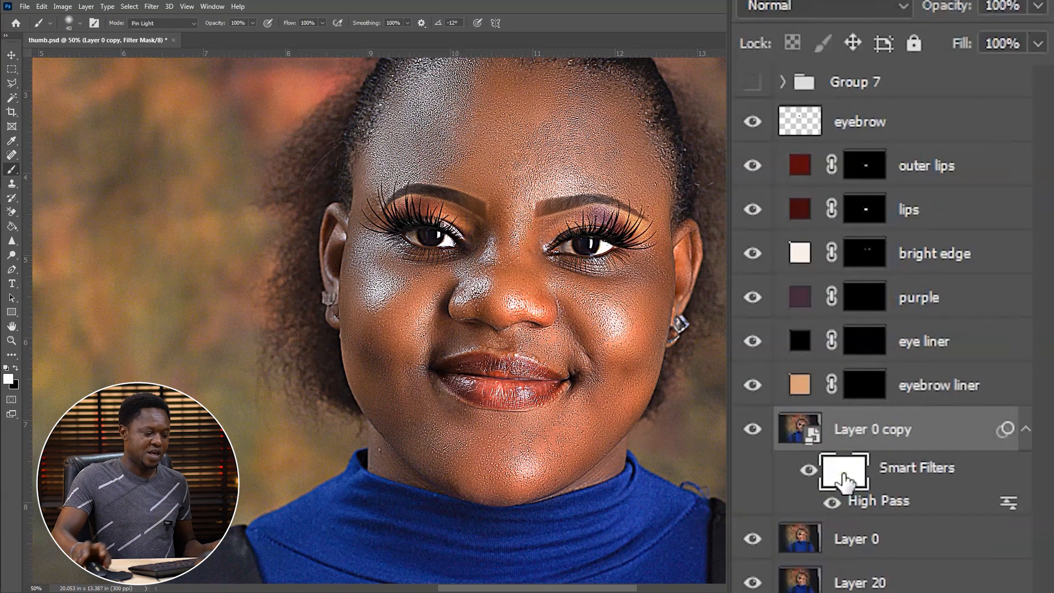
{"action": "key", "text": "ctrl+plus"}
{"action": "key", "text": "ctrl+i"}
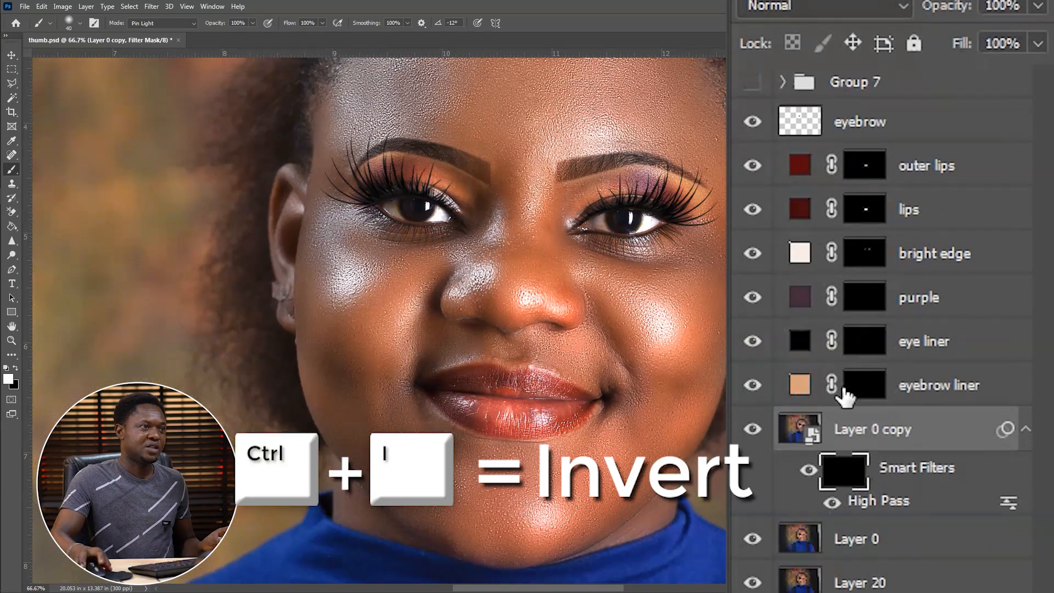
Step: Paint white on the smart filter mask over the inner eyelid of the eye with purple shadow
{"action": "left_click", "coordinate": [20, 254]}
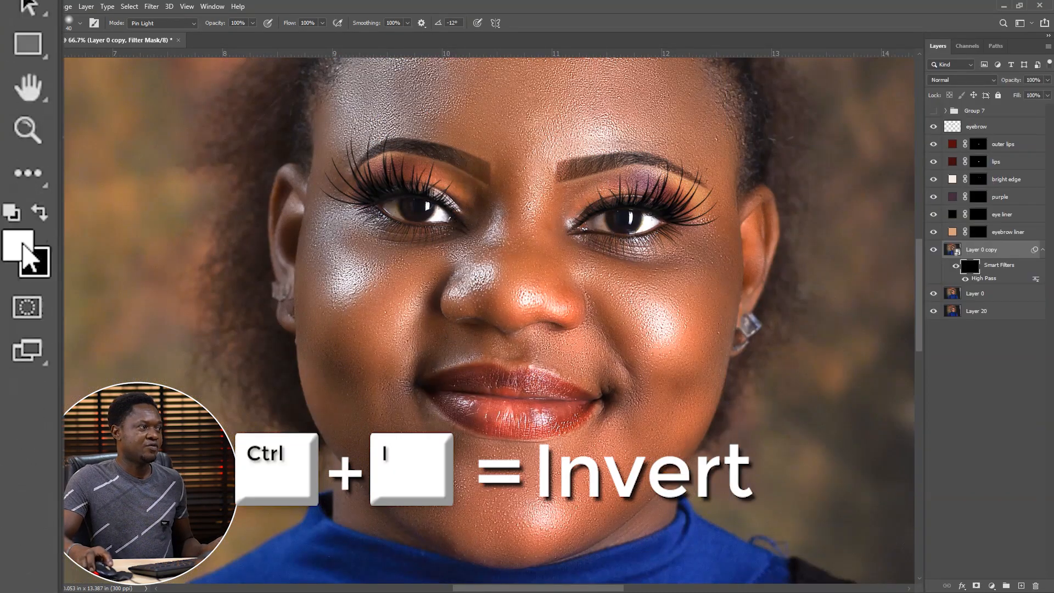
{"action": "key", "text": "ctrl+plus"}
{"action": "key", "text": "ctrl+plus"}
{"action": "left_click_drag", "start_coordinate": [306, 407], "coordinate": [233, 503]}
{"action": "left_click_drag", "start_coordinate": [454, 356], "coordinate": [467, 463]}
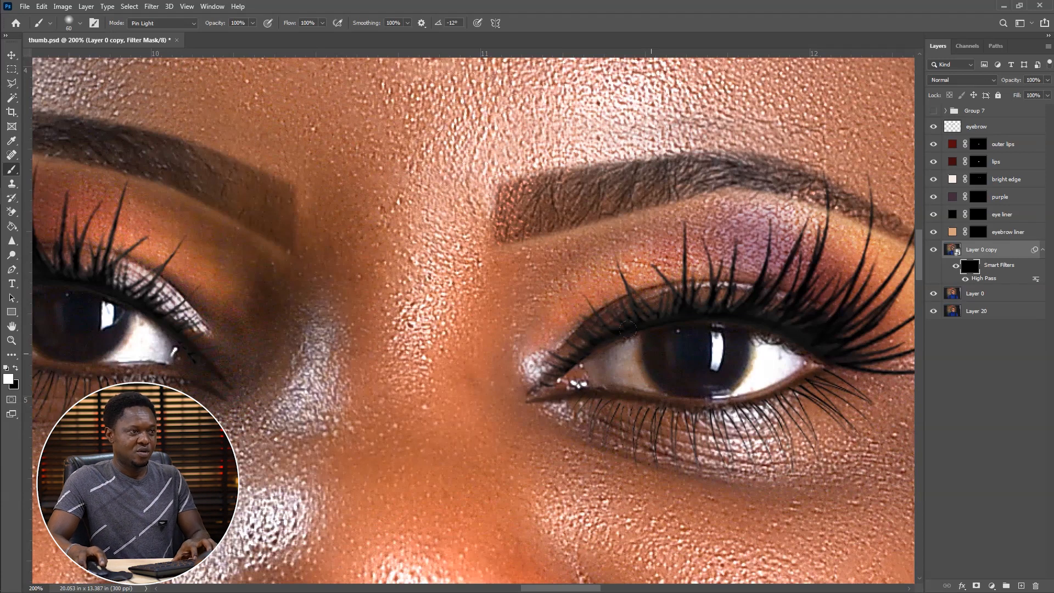
{"action": "left_click_drag", "start_coordinate": [580, 318], "coordinate": [559, 323]}
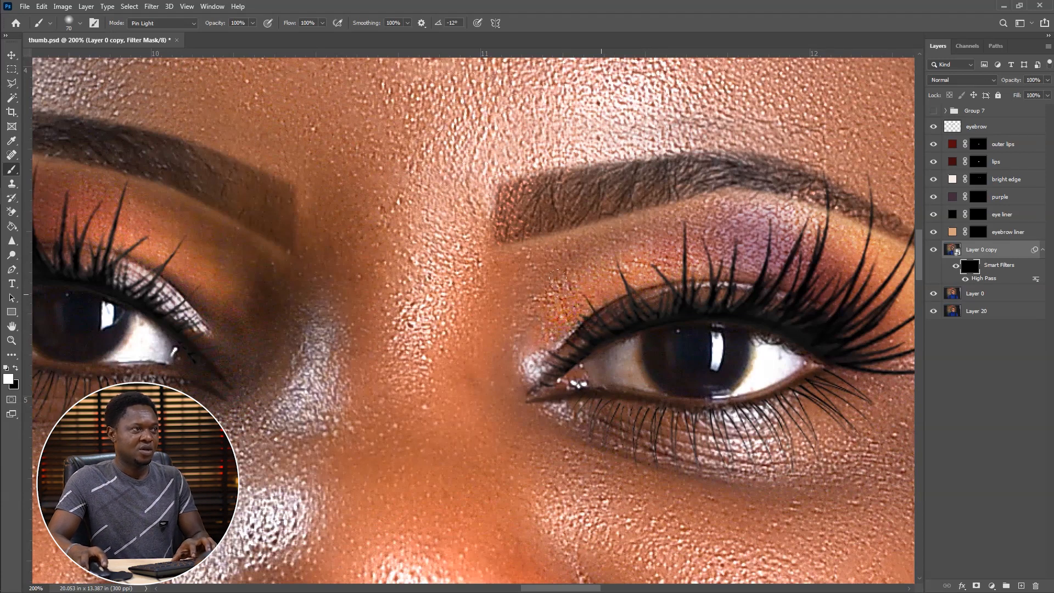
Step: Lower the brush to 68% opacity and 63% flow and paint sharpening across the rest of the purple-shadowed eyelid
{"action": "left_click_drag", "start_coordinate": [253, 25], "coordinate": [238, 37]}
{"action": "left_click_drag", "start_coordinate": [324, 26], "coordinate": [306, 42]}
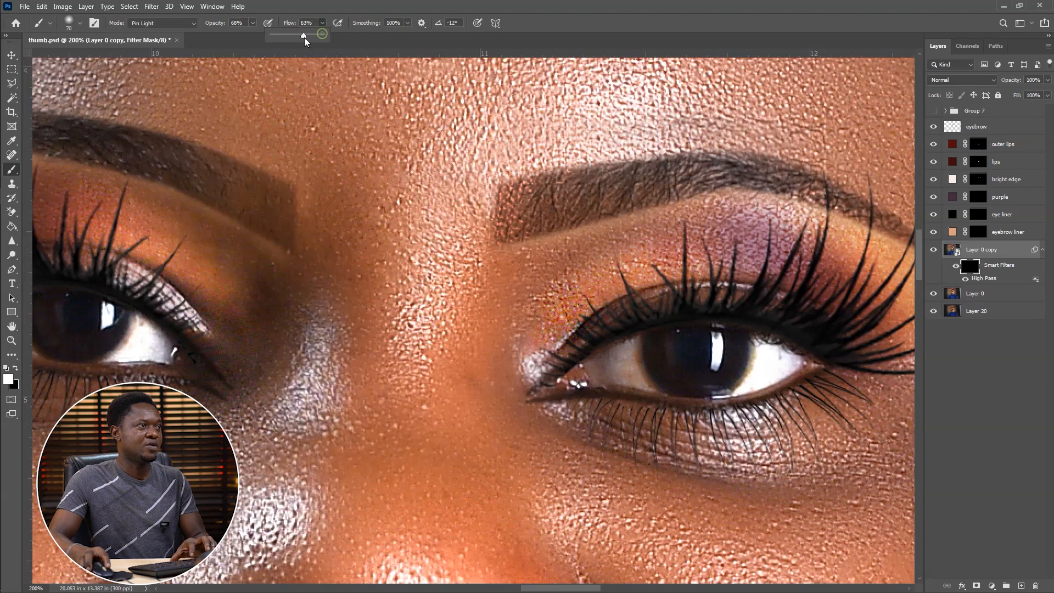
{"action": "left_click_drag", "start_coordinate": [570, 270], "coordinate": [602, 281]}
{"action": "key", "text": "bracketleft"}
{"action": "key", "text": "bracketleft"}
{"action": "mouse_move", "coordinate": [525, 337]}
{"action": "left_mouse_down"}
{"action": "mouse_move", "coordinate": [611, 244]}
{"action": "mouse_move", "coordinate": [604, 250]}
{"action": "mouse_move", "coordinate": [667, 220]}
{"action": "mouse_move", "coordinate": [703, 233]}
{"action": "mouse_move", "coordinate": [695, 259]}
{"action": "mouse_move", "coordinate": [724, 232]}
{"action": "mouse_move", "coordinate": [692, 272]}
{"action": "left_mouse_up"}
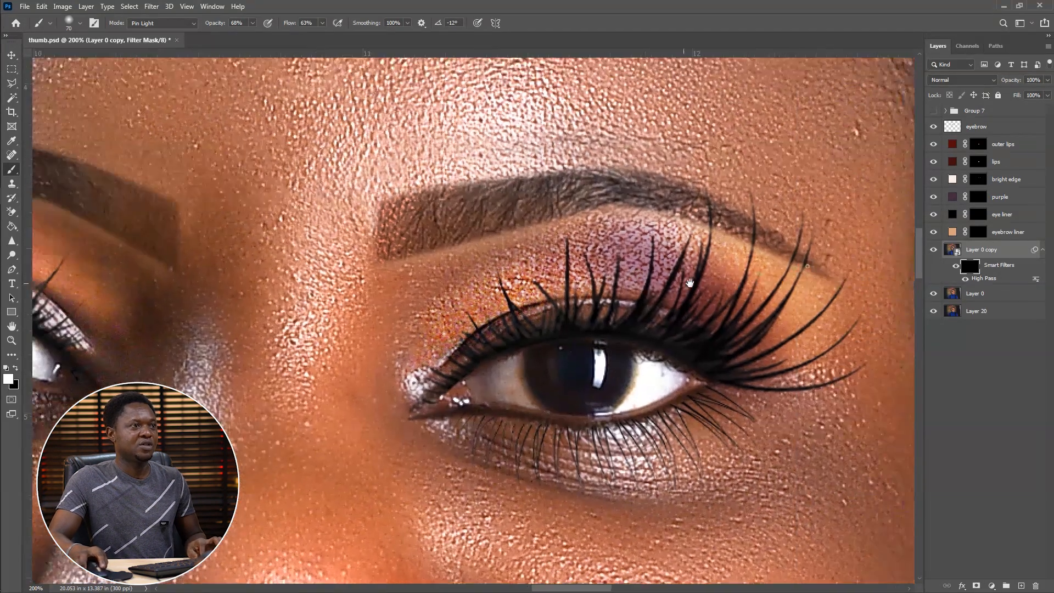
{"action": "mouse_move", "coordinate": [691, 231]}
{"action": "left_mouse_down"}
{"action": "mouse_move", "coordinate": [771, 299]}
{"action": "mouse_move", "coordinate": [731, 305]}
{"action": "mouse_move", "coordinate": [779, 287]}
{"action": "mouse_move", "coordinate": [800, 311]}
{"action": "mouse_move", "coordinate": [1037, 308]}
{"action": "left_mouse_up"}
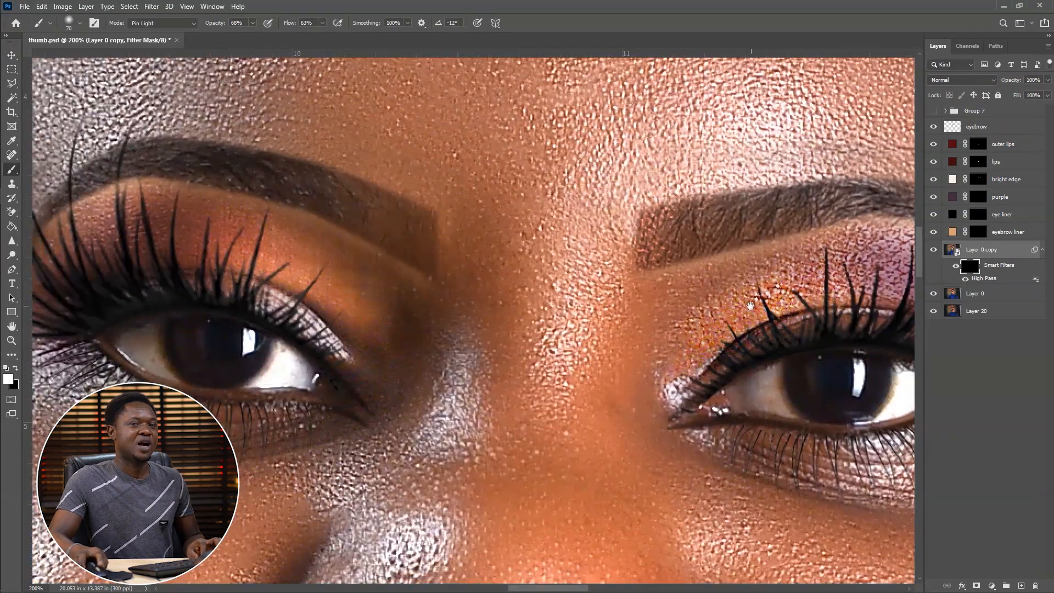
Step: Paint white on the smart filter mask across the orange eyelid of the other eye to sharpen its shadow
{"action": "left_click_drag", "start_coordinate": [734, 306], "coordinate": [960, 317]}
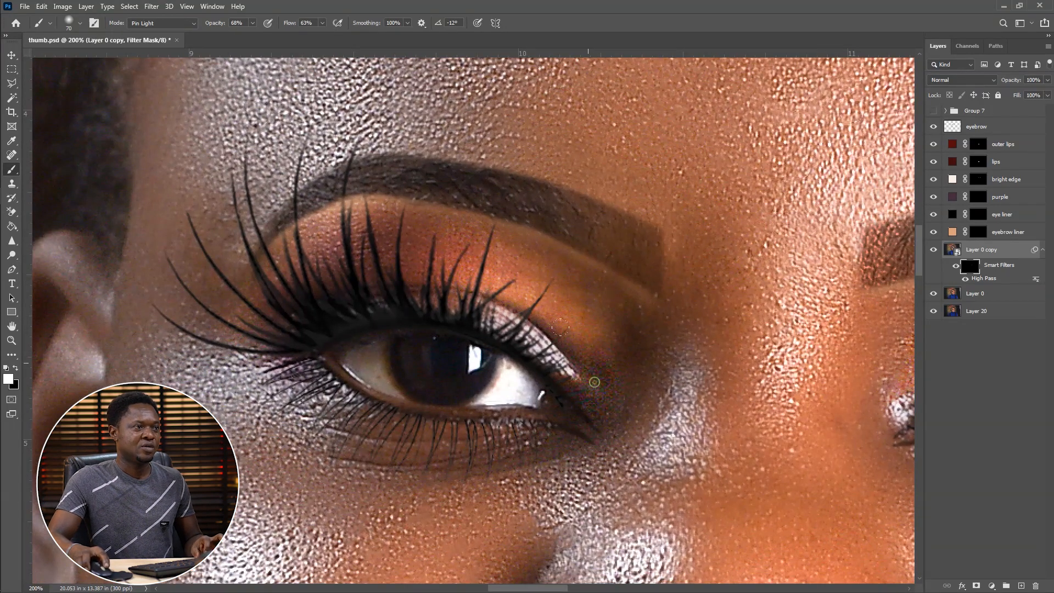
{"action": "mouse_move", "coordinate": [561, 311]}
{"action": "left_mouse_down"}
{"action": "mouse_move", "coordinate": [495, 281]}
{"action": "mouse_move", "coordinate": [485, 297]}
{"action": "mouse_move", "coordinate": [594, 292]}
{"action": "left_mouse_up"}
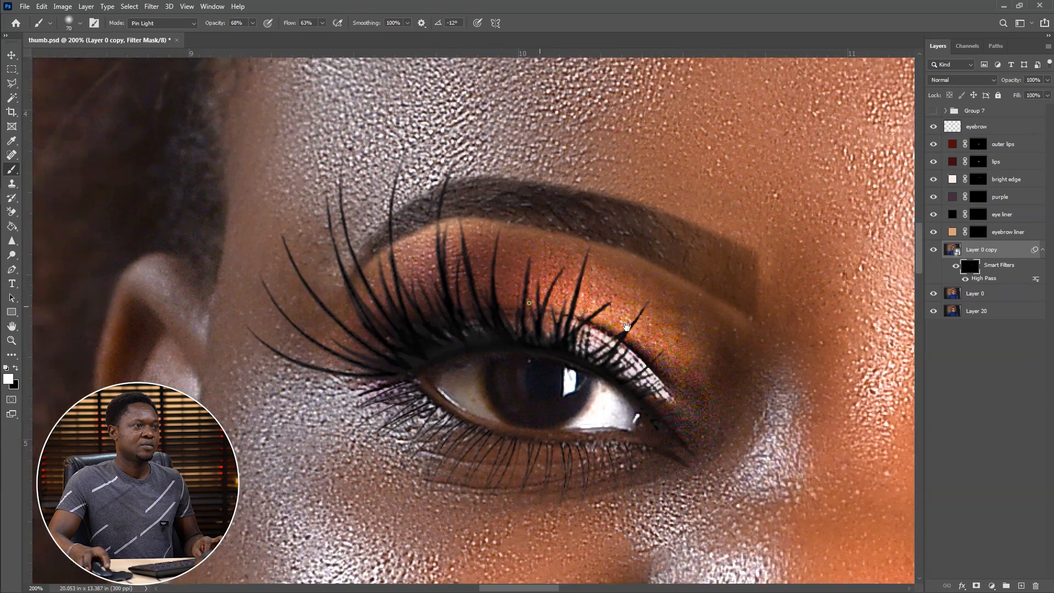
{"action": "mouse_move", "coordinate": [453, 232]}
{"action": "left_mouse_down"}
{"action": "mouse_move", "coordinate": [418, 234]}
{"action": "mouse_move", "coordinate": [352, 299]}
{"action": "left_mouse_up"}
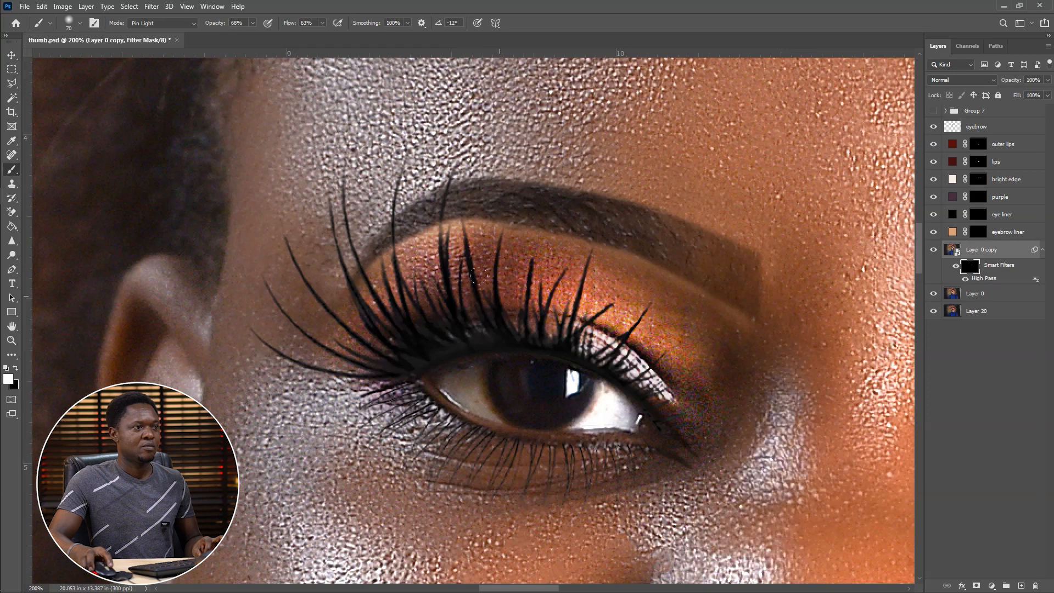
Step: Group all the layers from Layer 0 copy up to eyebrow into a single layer group
{"action": "key", "text": "ctrl+minus"}
{"action": "key", "text": "ctrl+minus"}
{"action": "key", "text": "ctrl+minus"}
{"action": "key", "text": "ctrl+minus"}
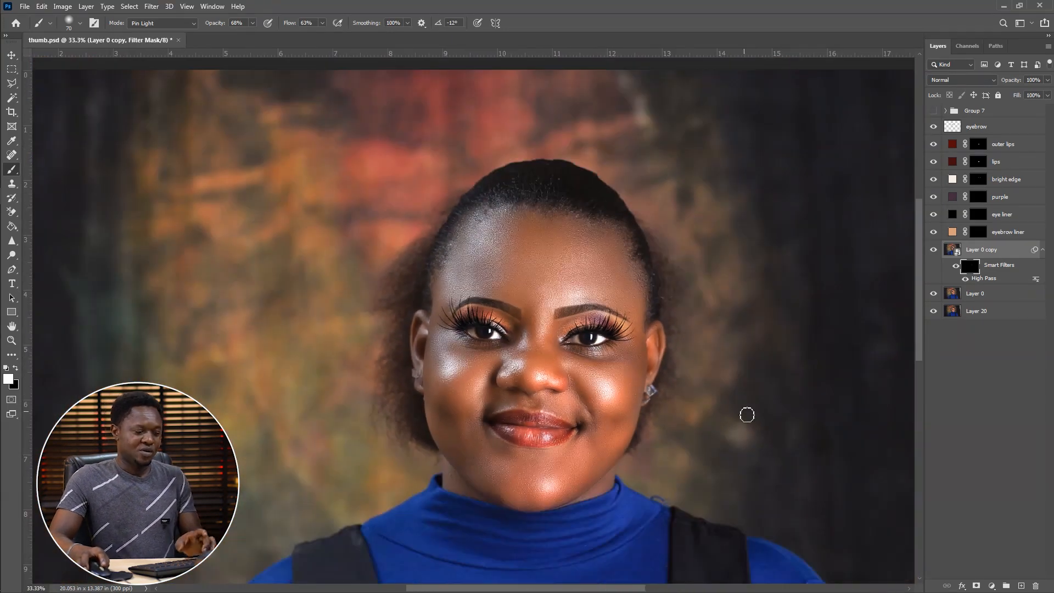
{"action": "key", "text": "ctrl+plus"}
{"action": "left_click_drag", "start_coordinate": [701, 436], "coordinate": [611, 331]}
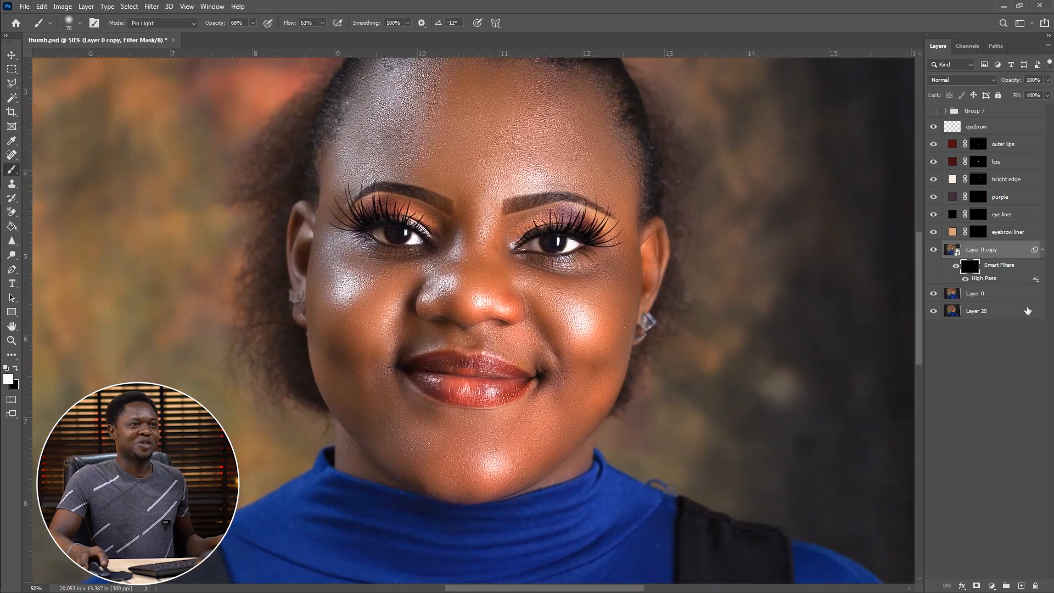
{"action": "left_click", "coordinate": [993, 252]}
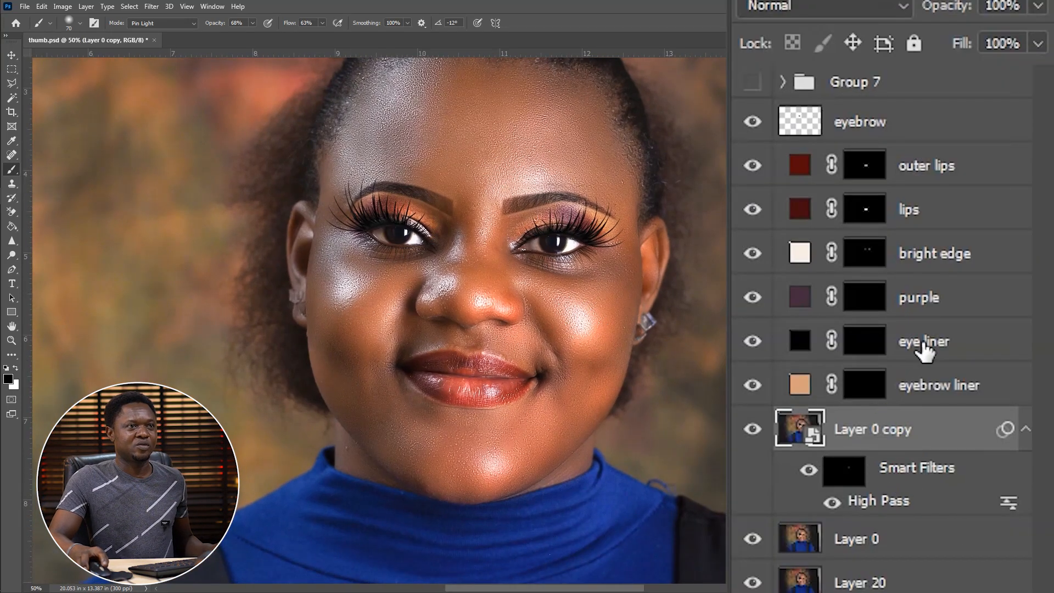
{"action": "left_click", "coordinate": [877, 128], "text": "shift"}
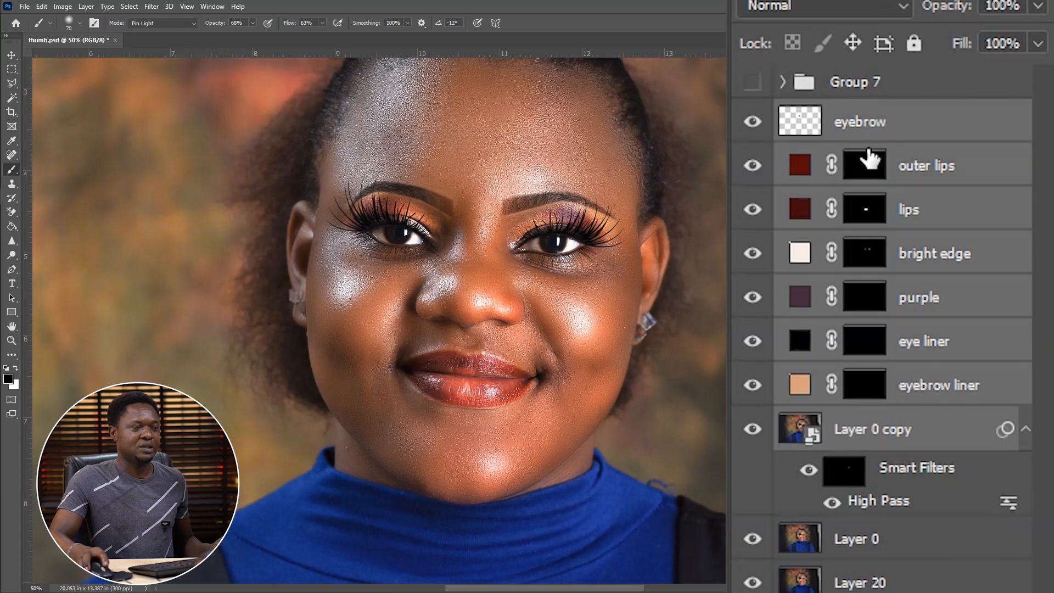
{"action": "key", "text": "ctrl+g"}
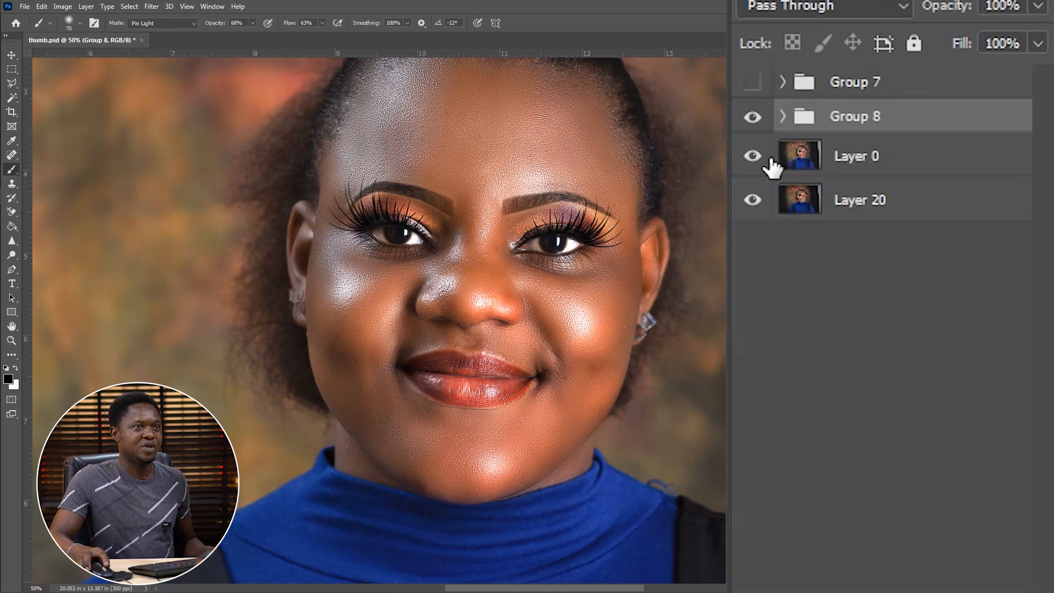
Step: Toggle the new makeup group's visibility to compare before and after, and lower the group's opacity to 64%
{"action": "left_click", "coordinate": [752, 118]}
{"action": "left_click", "coordinate": [752, 118]}
{"action": "left_click", "coordinate": [752, 119]}
{"action": "left_click", "coordinate": [752, 118]}
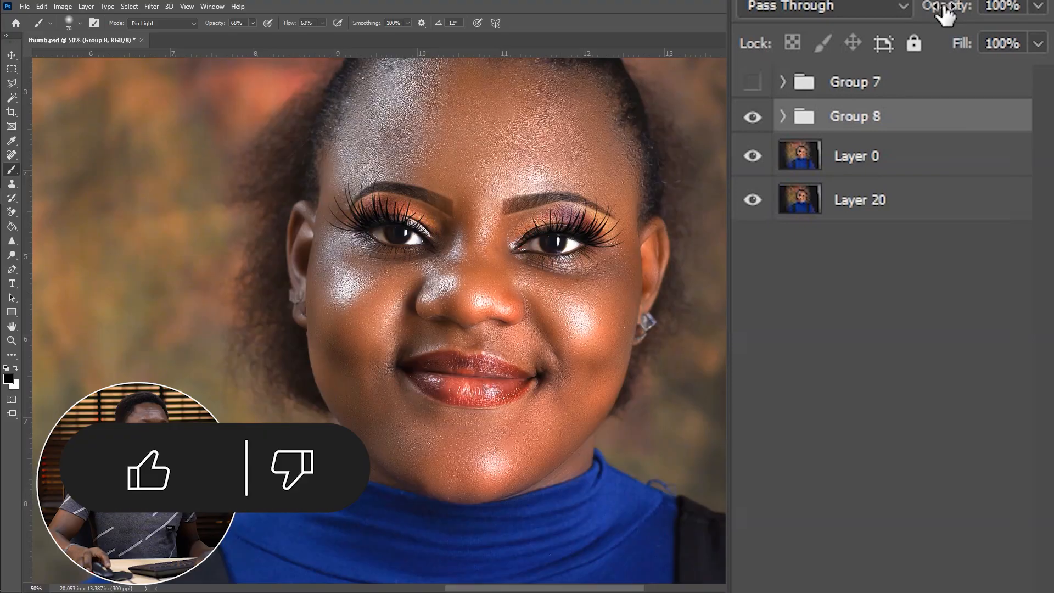
{"action": "left_click_drag", "start_coordinate": [942, 11], "coordinate": [896, 25]}
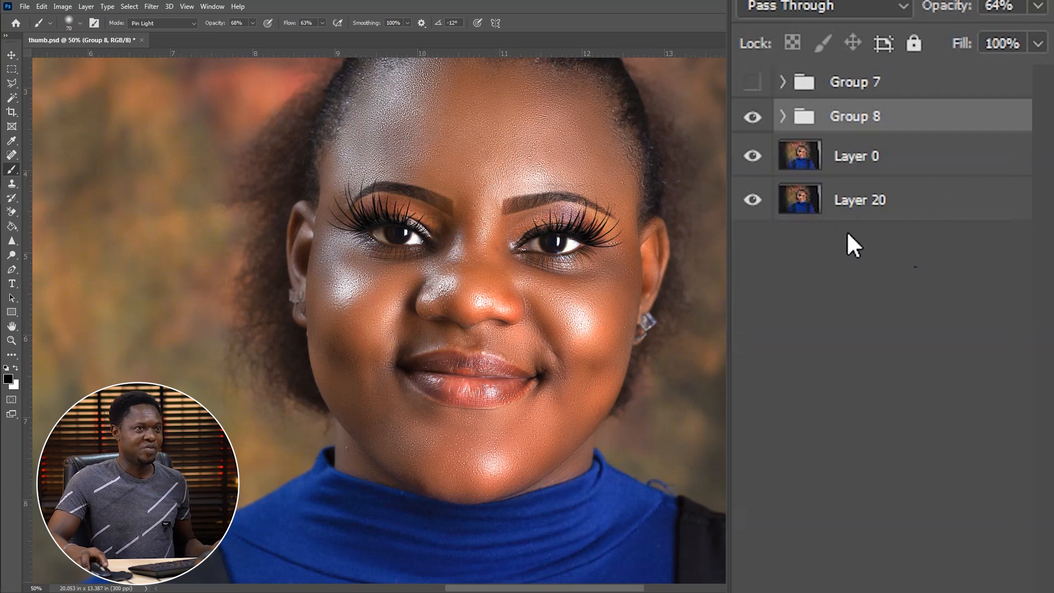
Step: Compare the finished makeup with Layer 0 alone and the original Layer 20 alone, and inspect the face up close with all makeup shown
{"action": "left_click", "coordinate": [753, 156], "text": "alt"}
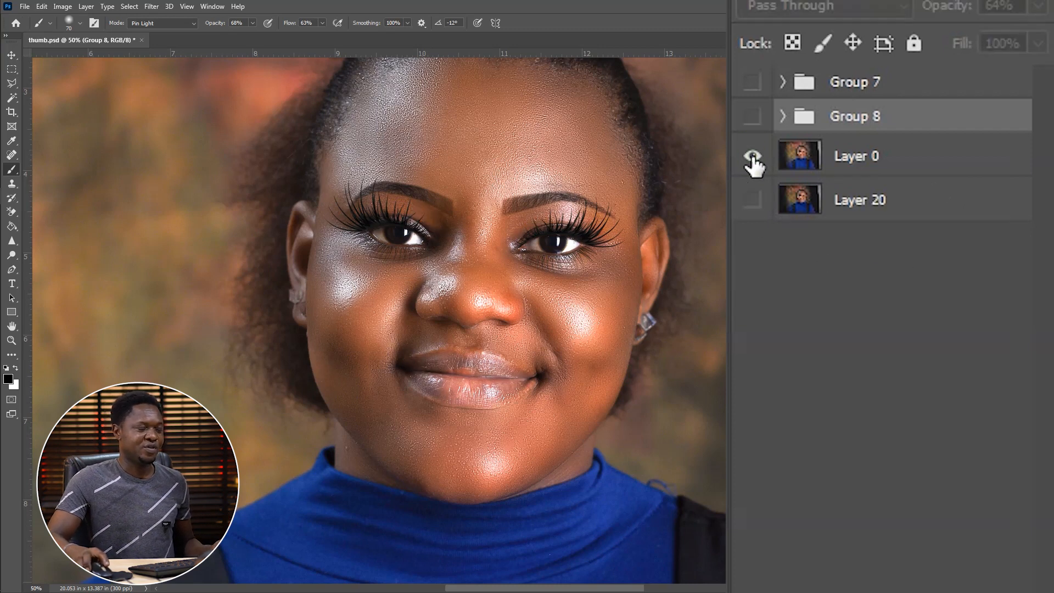
{"action": "left_click", "coordinate": [752, 156], "text": "alt"}
{"action": "left_click", "coordinate": [753, 156], "text": "alt"}
{"action": "left_click", "coordinate": [753, 156], "text": "alt"}
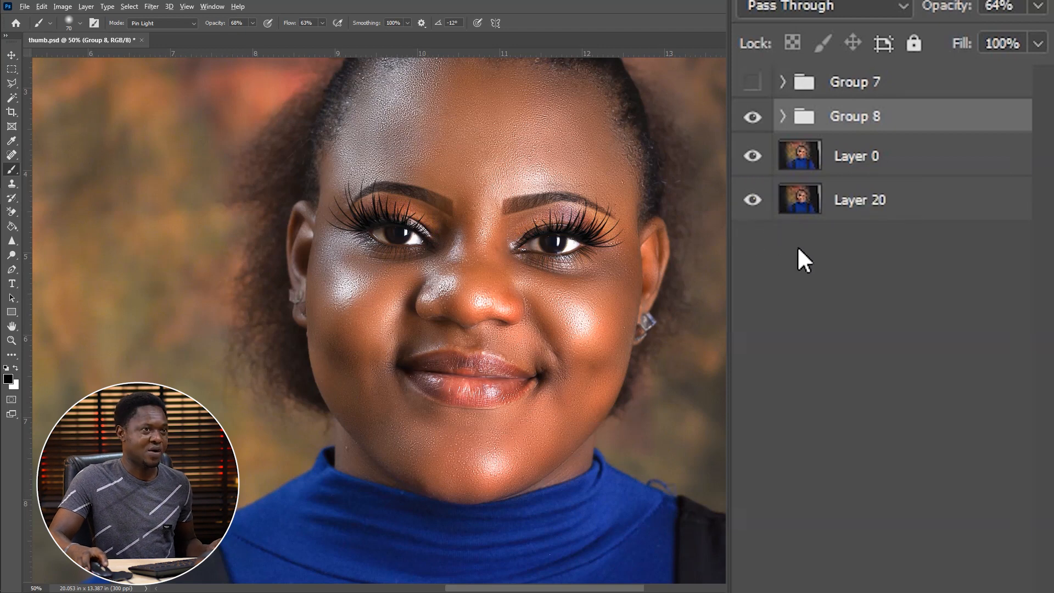
{"action": "left_click", "coordinate": [753, 200], "text": "alt"}
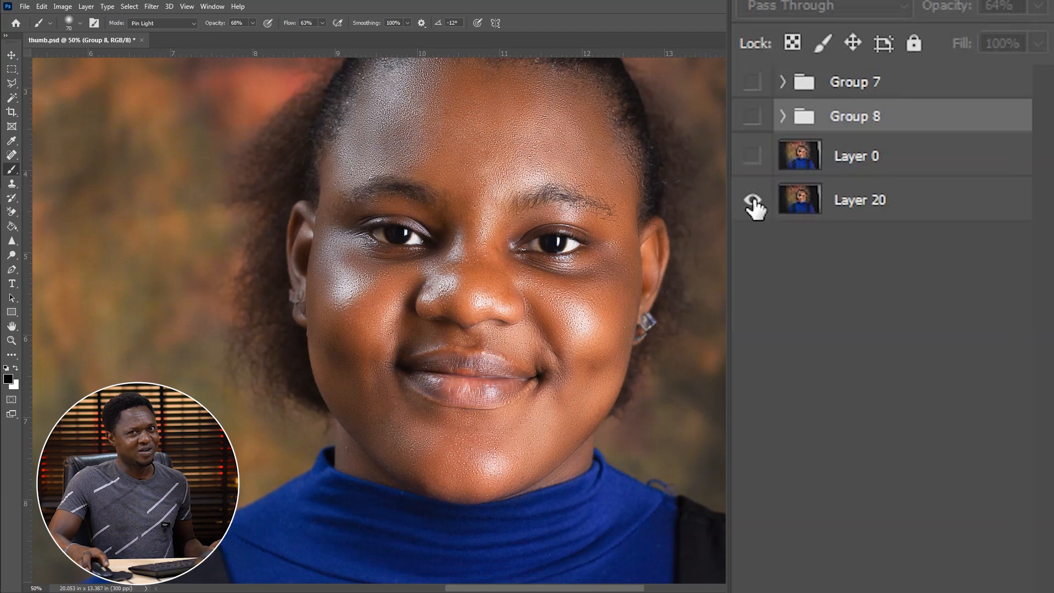
{"action": "left_click", "coordinate": [753, 200], "text": "alt"}
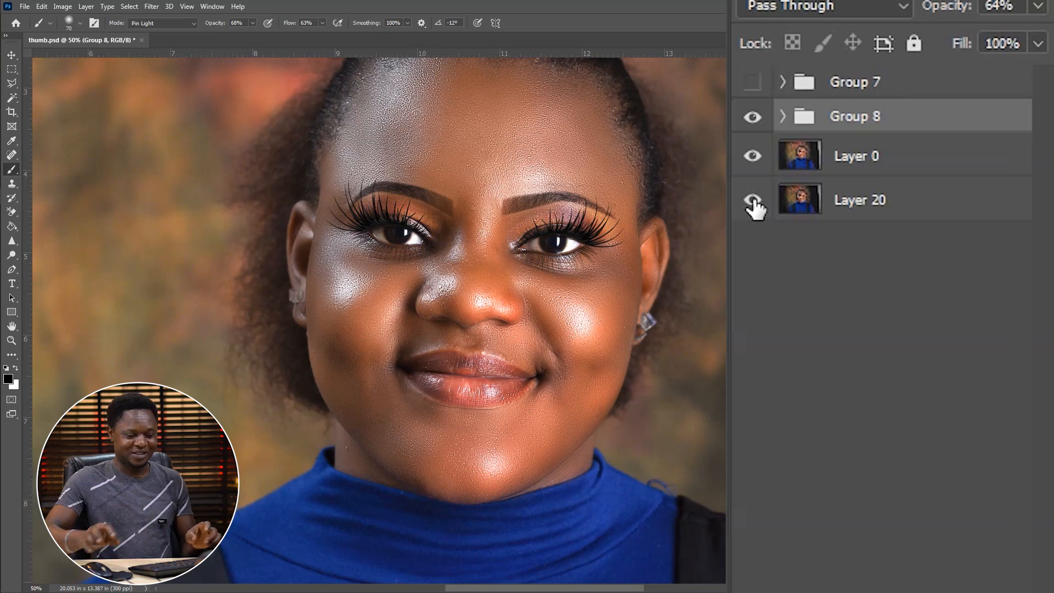
{"action": "key", "text": "ctrl+plus"}
{"action": "left_click_drag", "start_coordinate": [714, 245], "coordinate": [702, 274]}
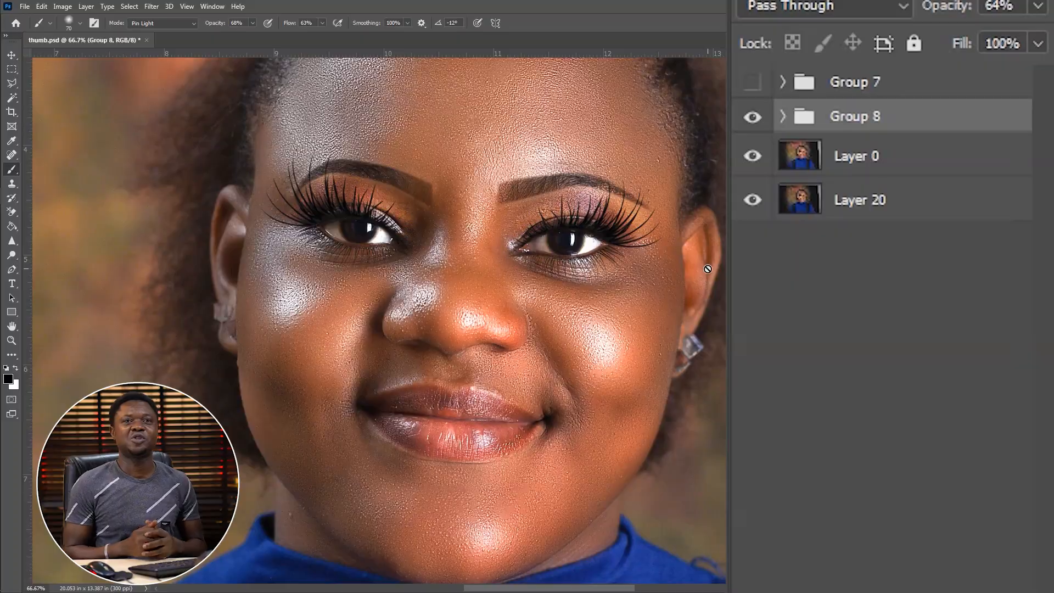